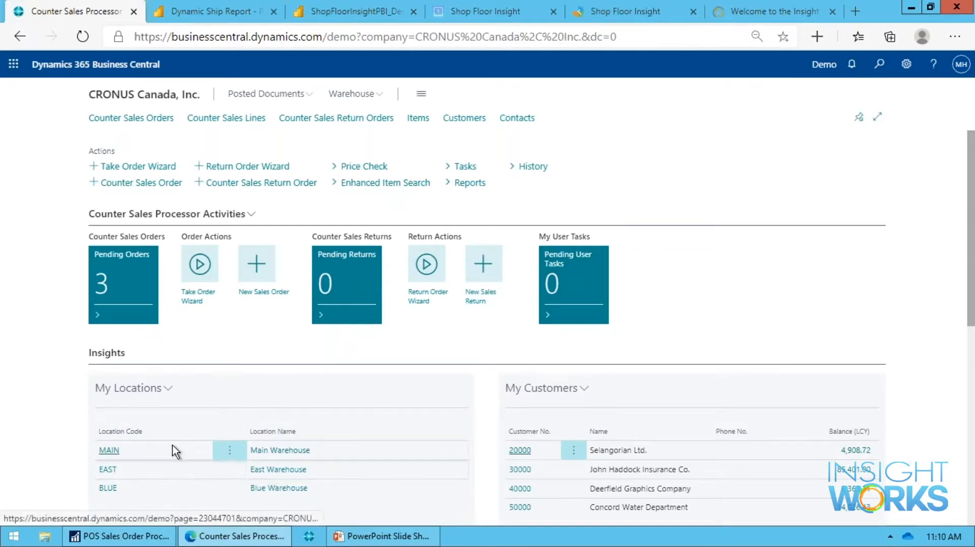
scroll(174, 455, "down", 1)
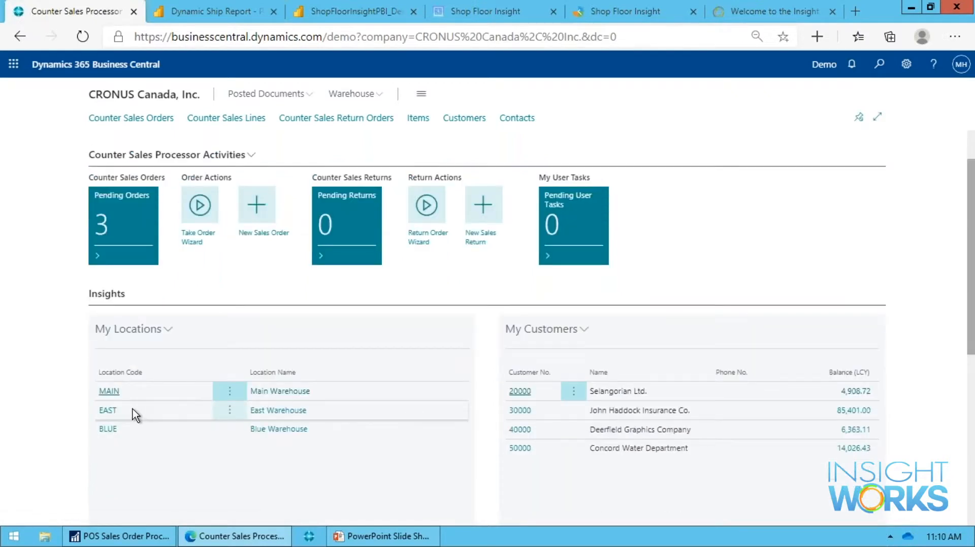
scroll(136, 414, "up", 1)
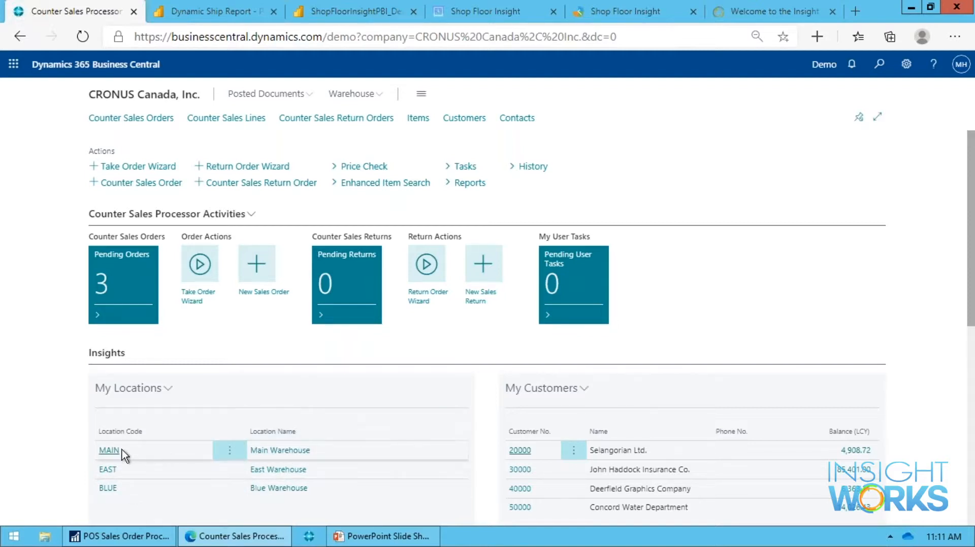
Open a counter sales Price Check and choose The Cannon Group PLC as the customer.
mouse_move(260, 416)
left_click(362, 168)
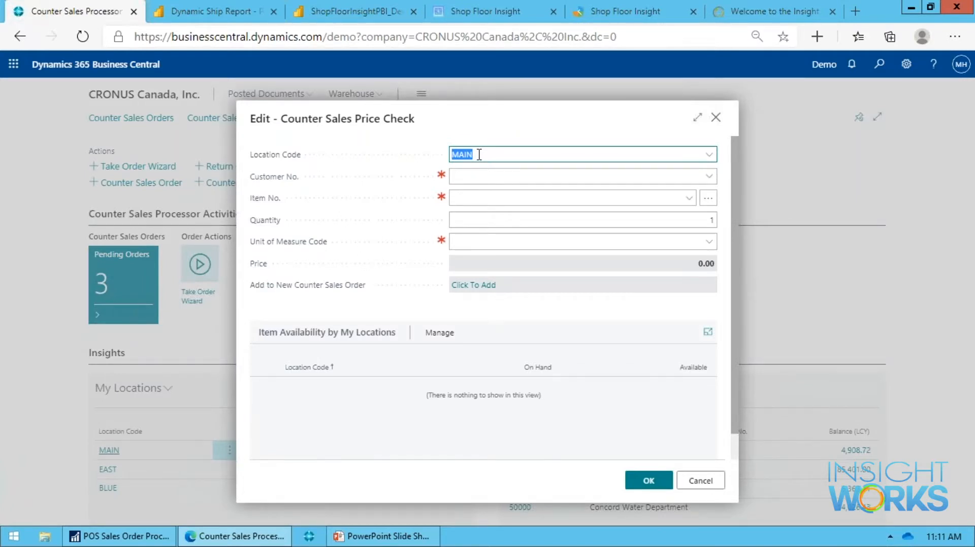
left_click(497, 176)
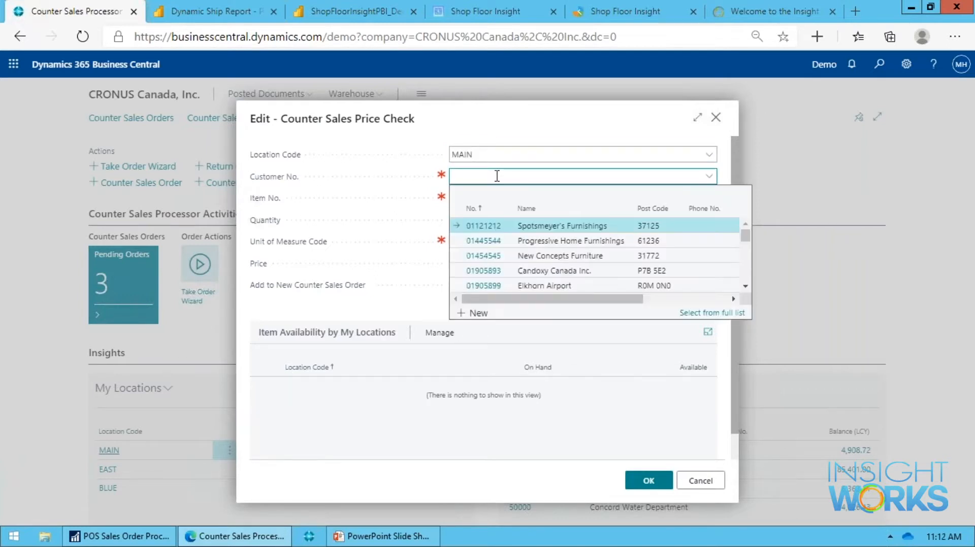
type("te")
key("BackSpace")
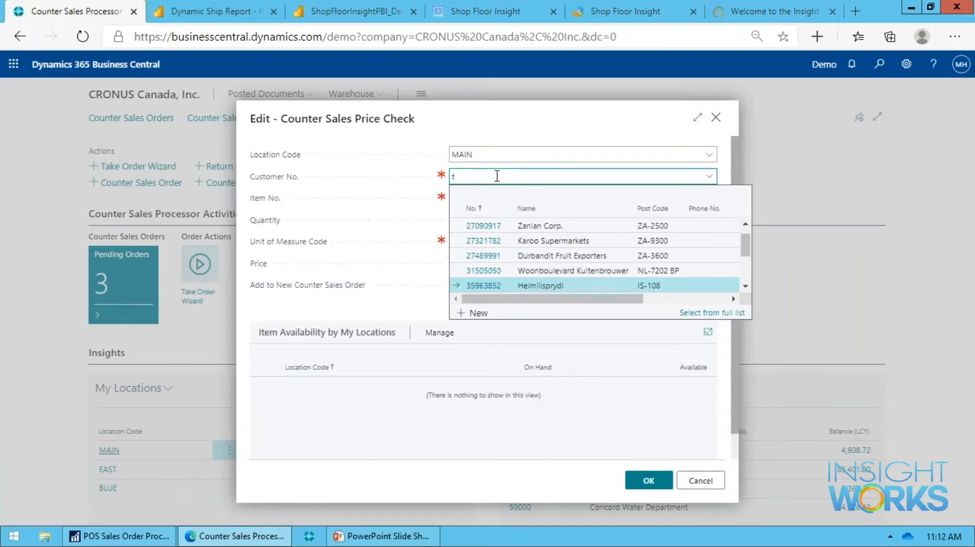
type("he c")
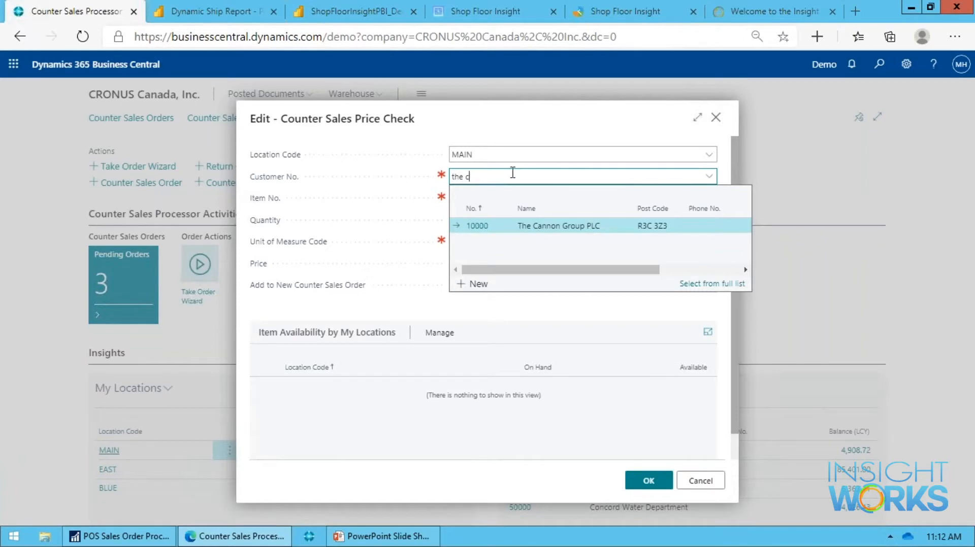
left_click(514, 224)
key("Tab")
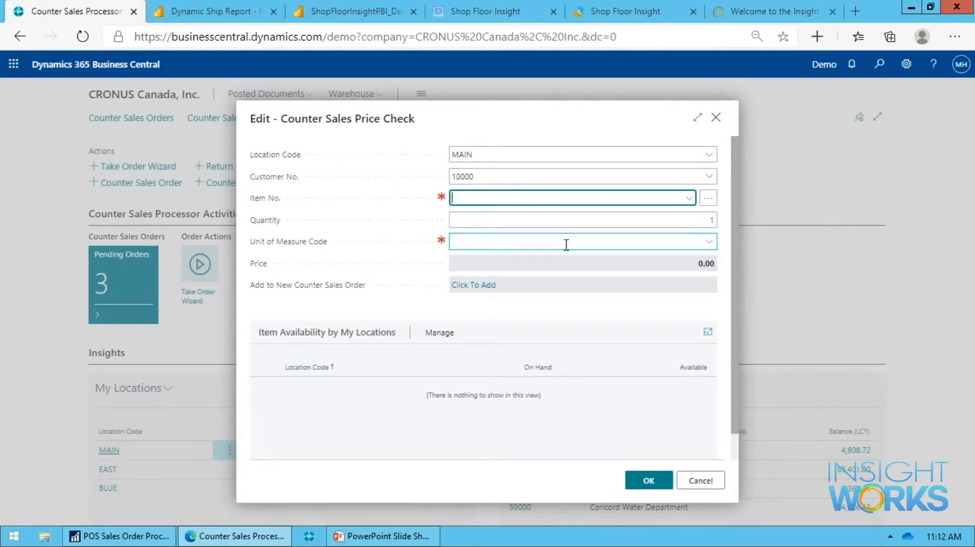
Check the price of item LS-2 for a quantity of 5, and close the price check without adding an order.
type("ls-2")
key("Tab")
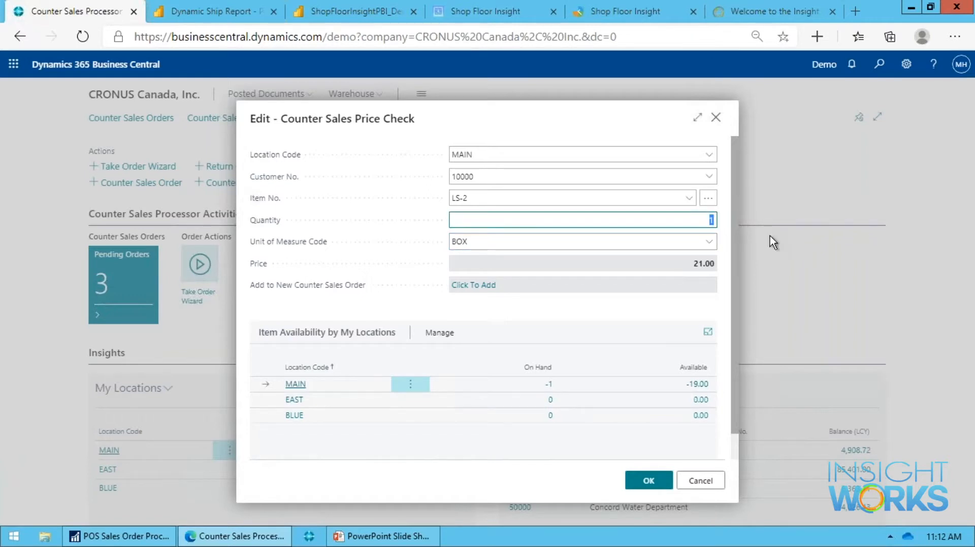
type("5")
key("Tab")
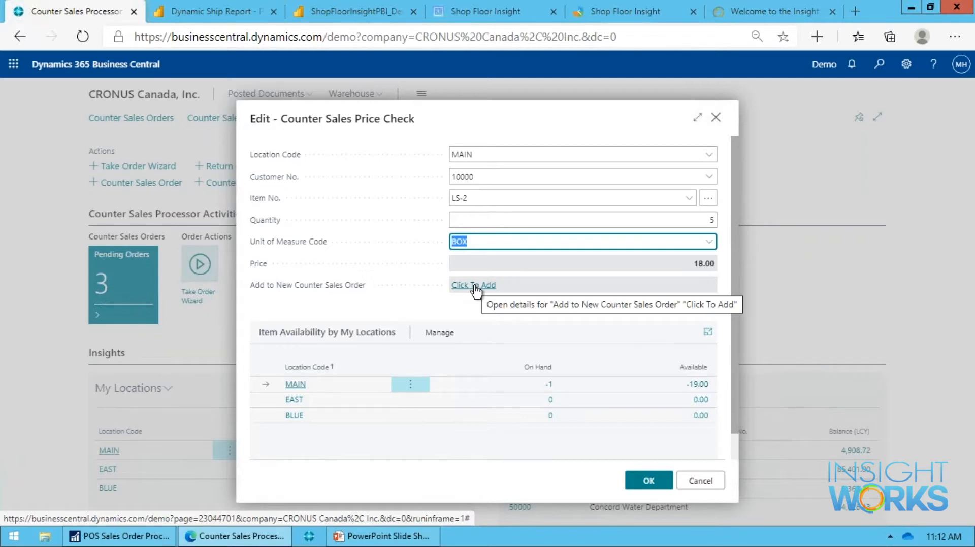
left_click(716, 480)
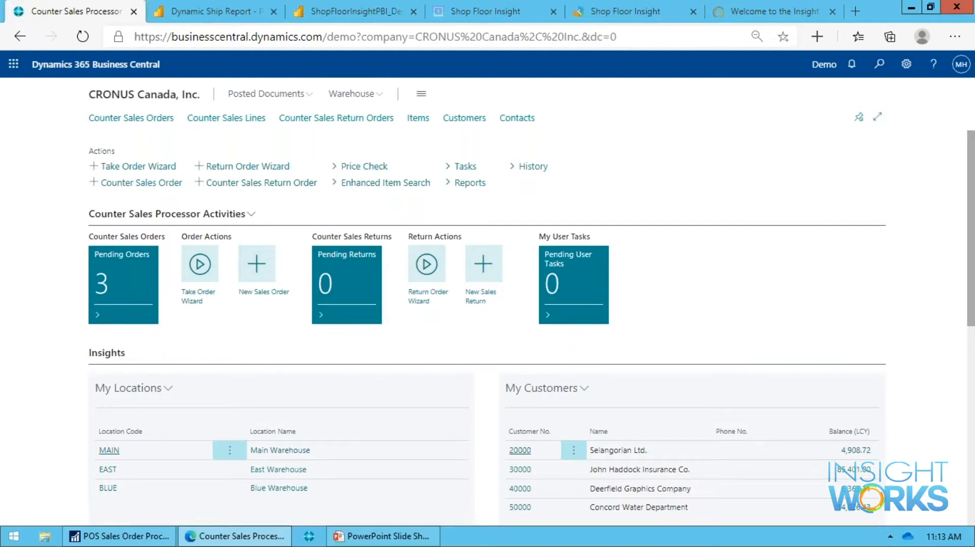
Start the Take Order Wizard, search the contacts for phone numbers containing 555, and review the matching contact details.
left_click(151, 168)
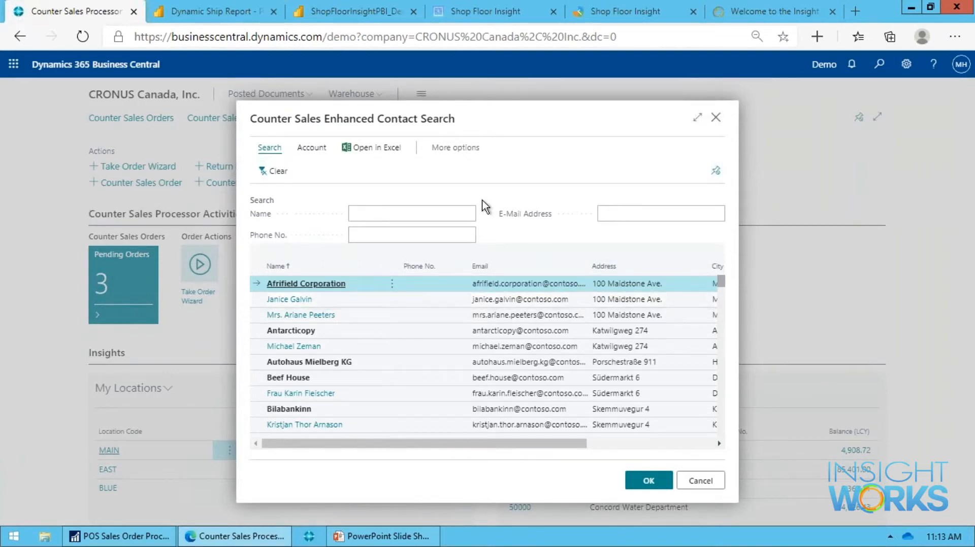
left_click(453, 213)
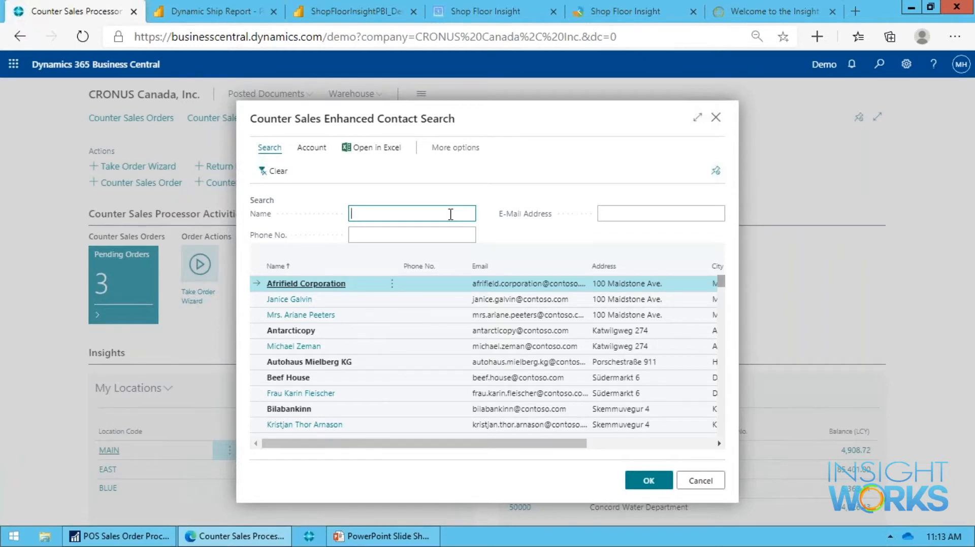
key("Tab")
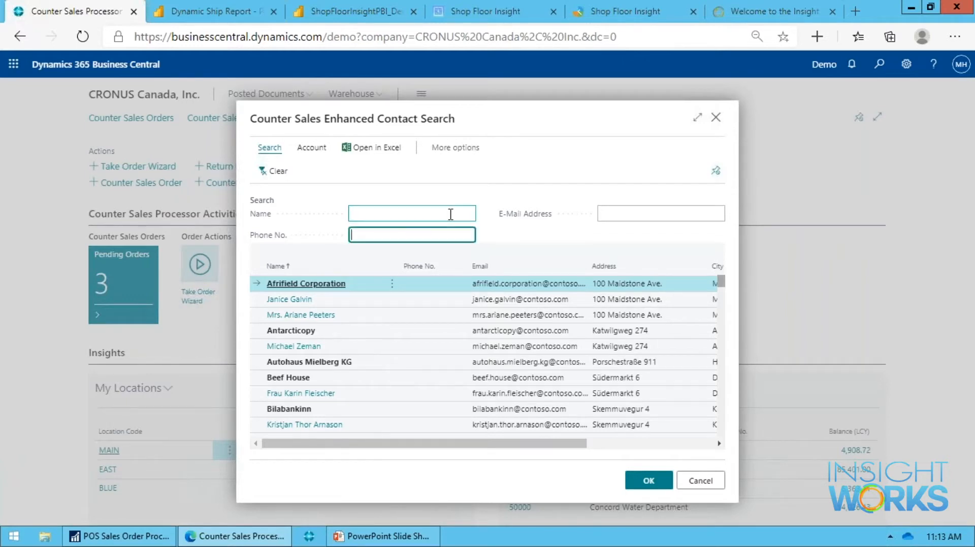
type("555")
key("Tab")
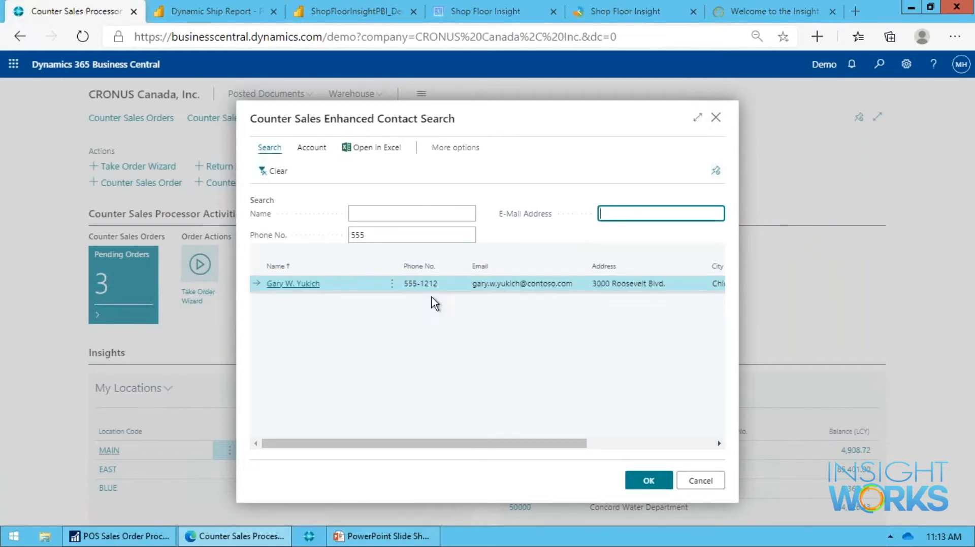
left_click_drag(503, 444, 665, 464)
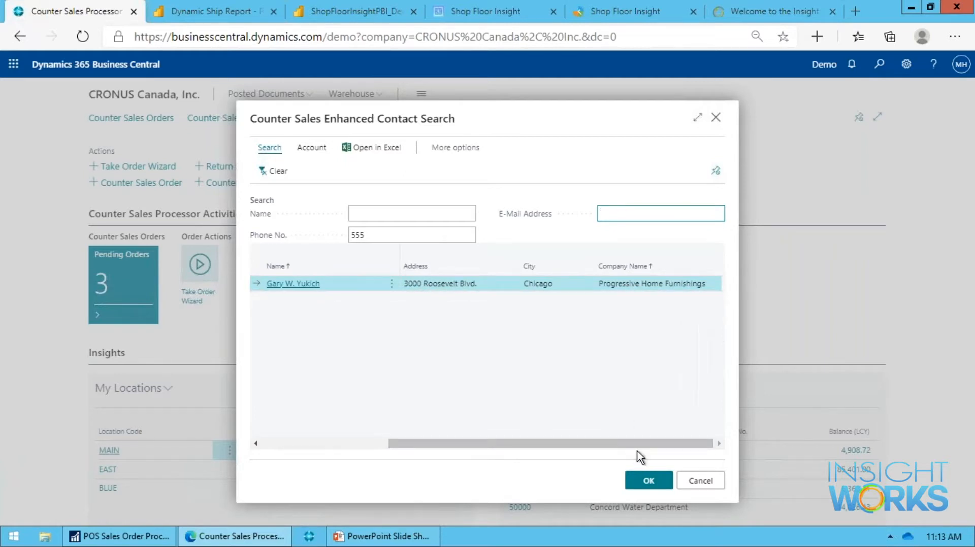
left_click_drag(640, 449, 306, 429)
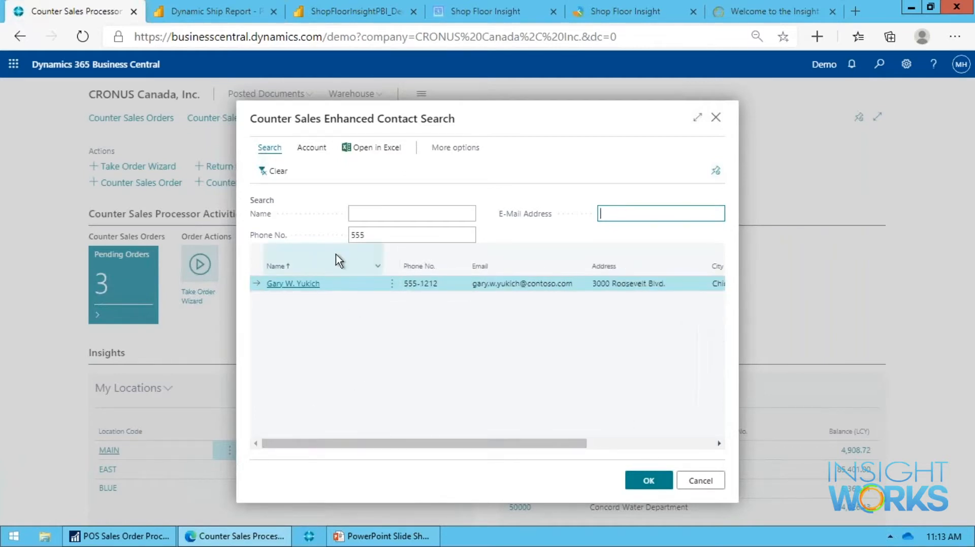
Begin a new contact from the contact search as a New Cash Customer.
left_click(321, 152)
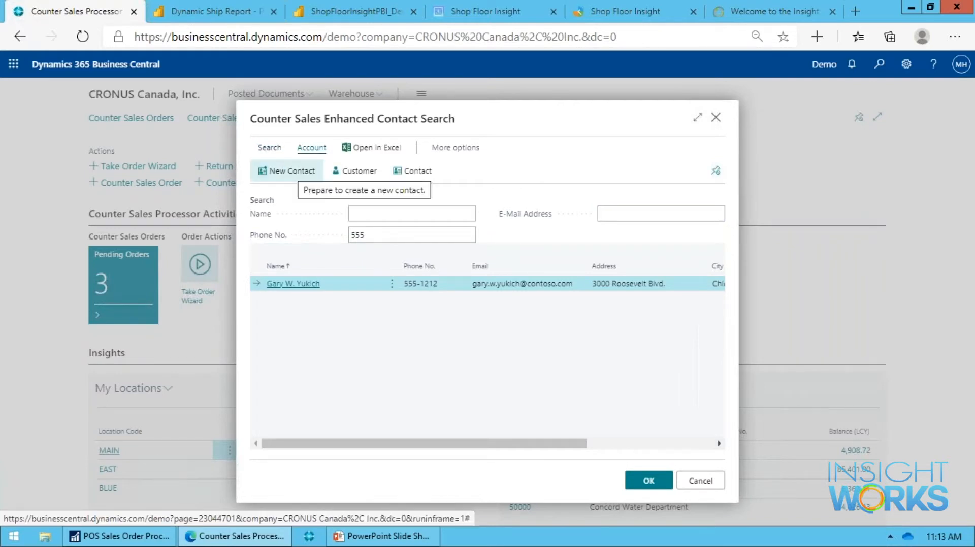
left_click(287, 171)
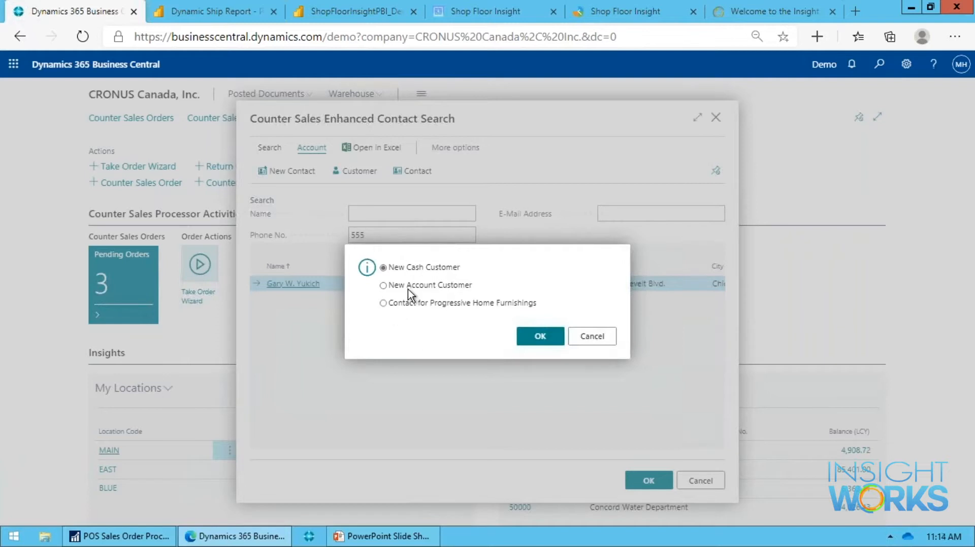
left_click(412, 304)
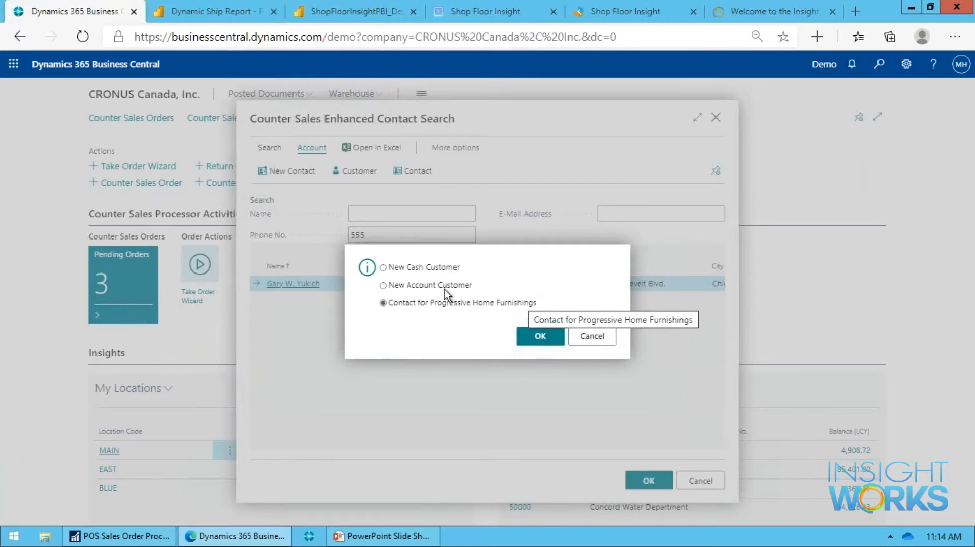
left_click(429, 268)
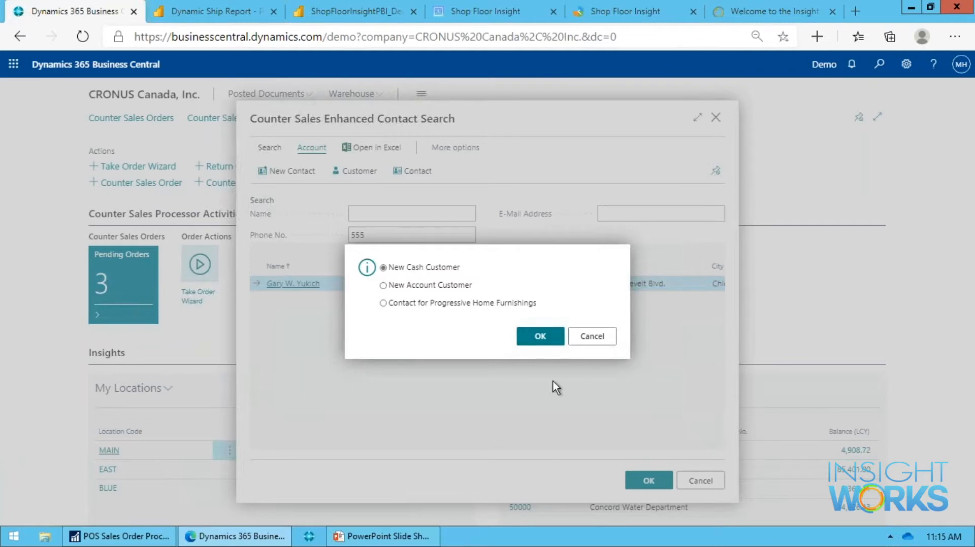
left_click(540, 337)
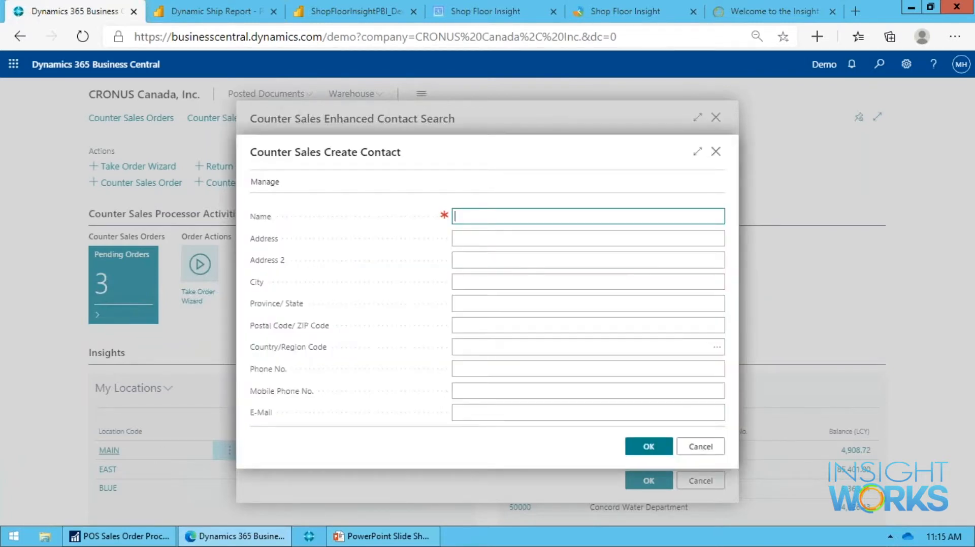
Enter the new cash customer's name and phone number, and save the contact to create the counter sales order.
type("Jimmy Biy")
key("BackSpace")
key("BackSpace")
type("oyy")
key("Tab")
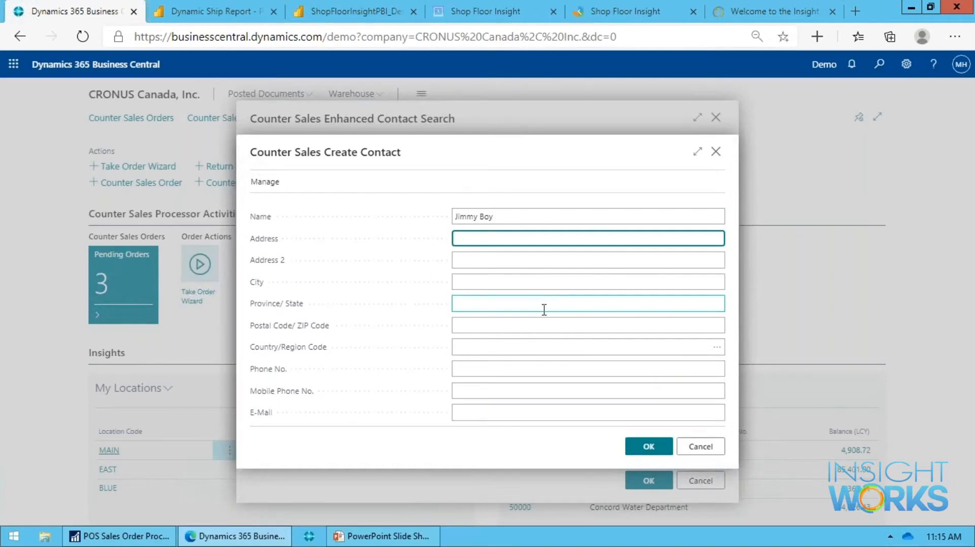
left_click(509, 411)
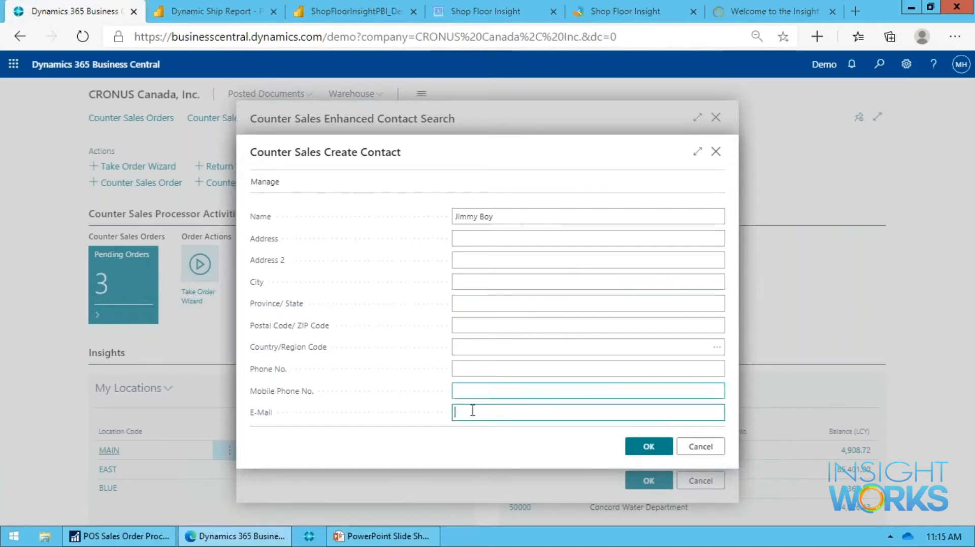
left_click(494, 367)
type("555-1212")
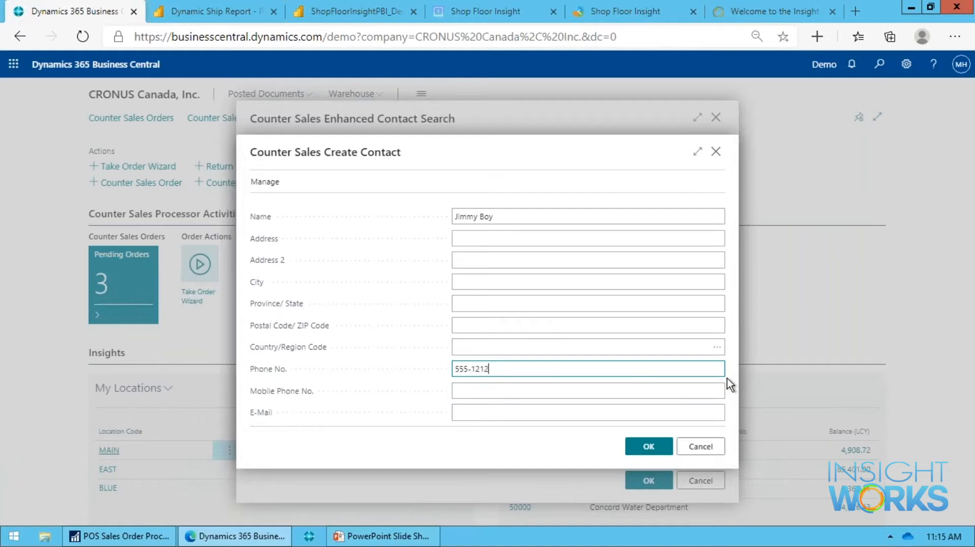
key("Tab")
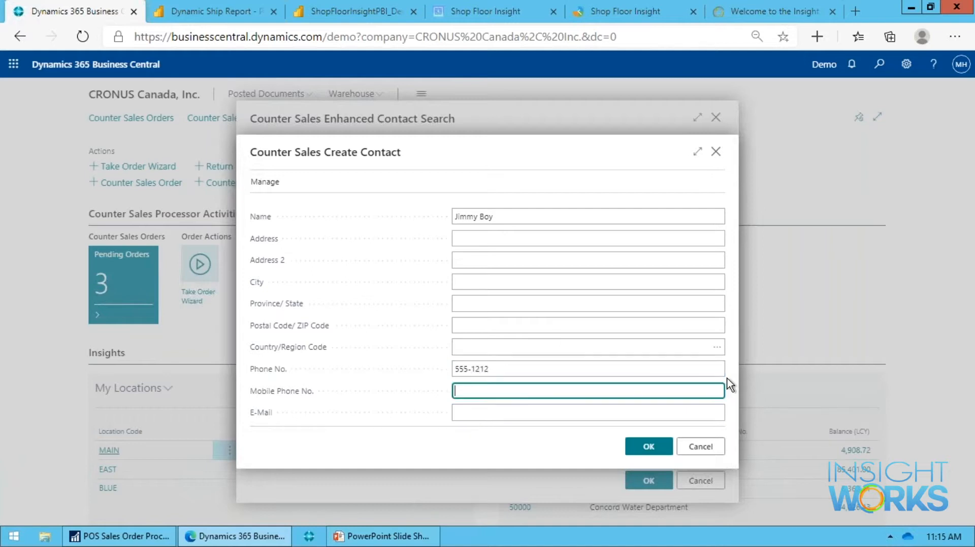
left_click(650, 448)
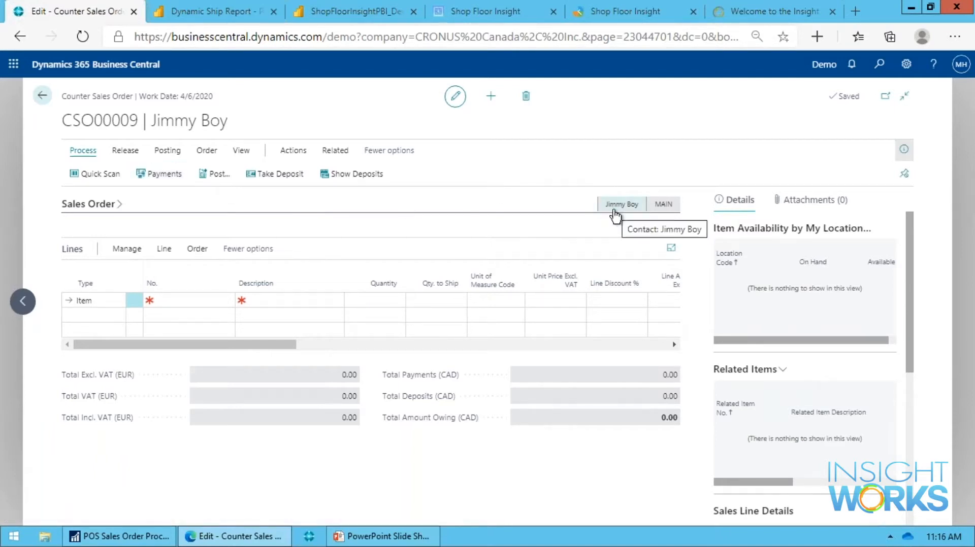
Open Quick Scan for the order, add item LS-120 with a quantity of 2, and review its availability and related items.
left_click(106, 174)
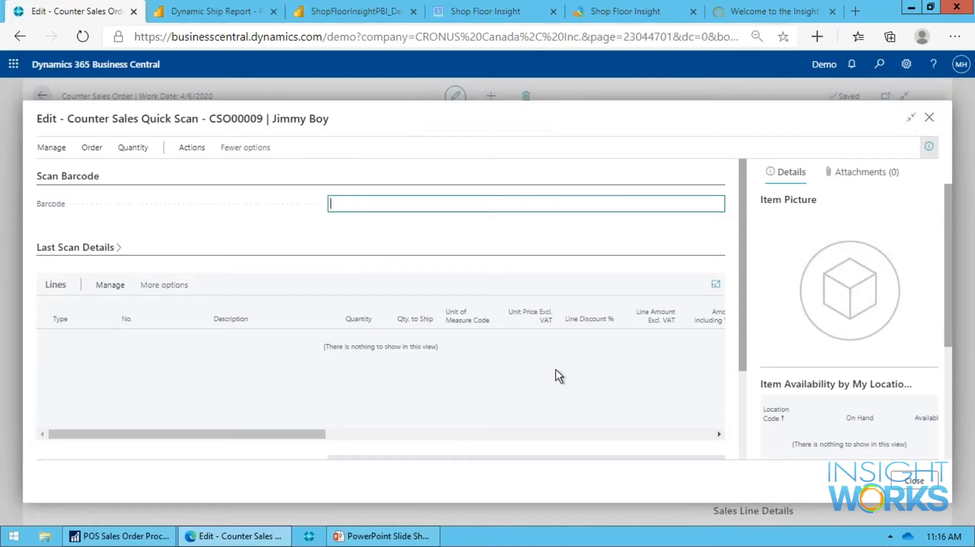
type("LS-120")
key("Return")
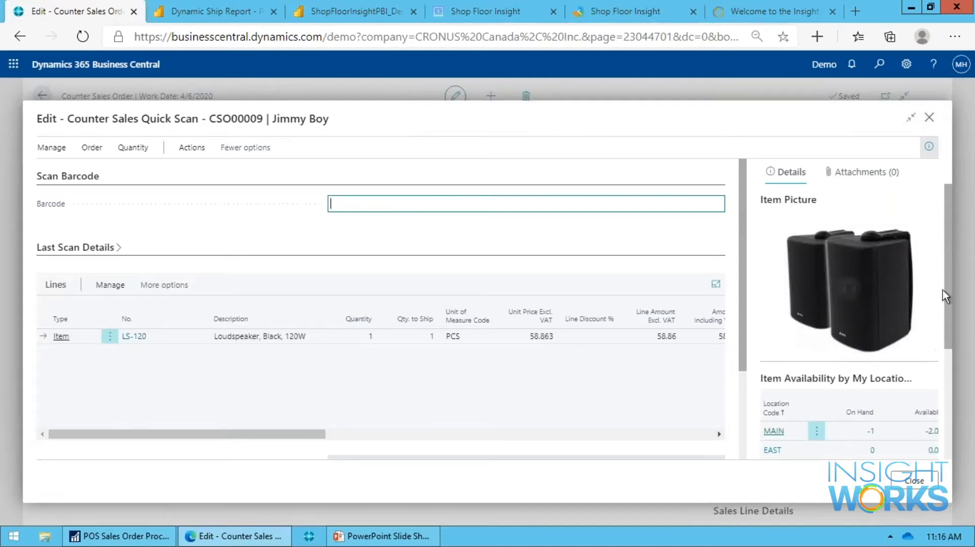
scroll(889, 411, "down", 3)
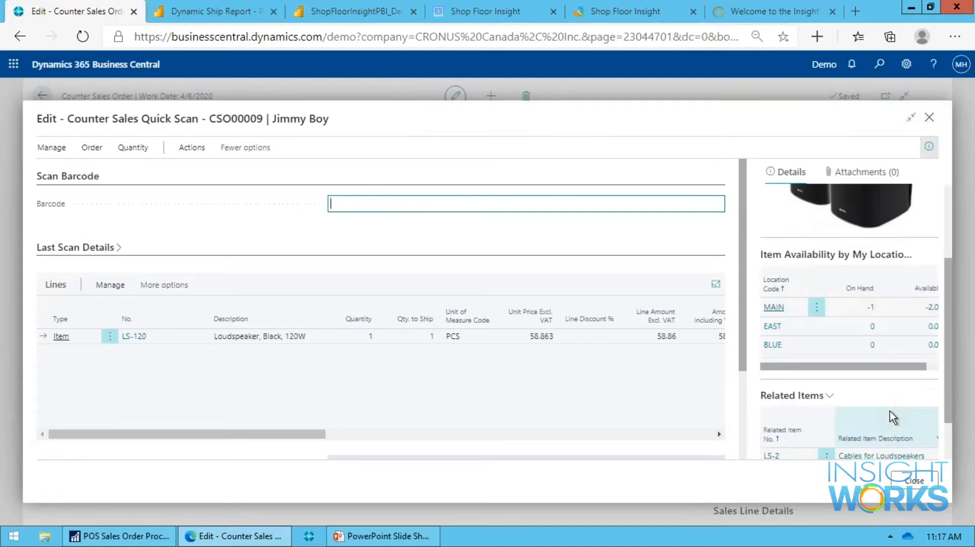
scroll(870, 405, "up", 3)
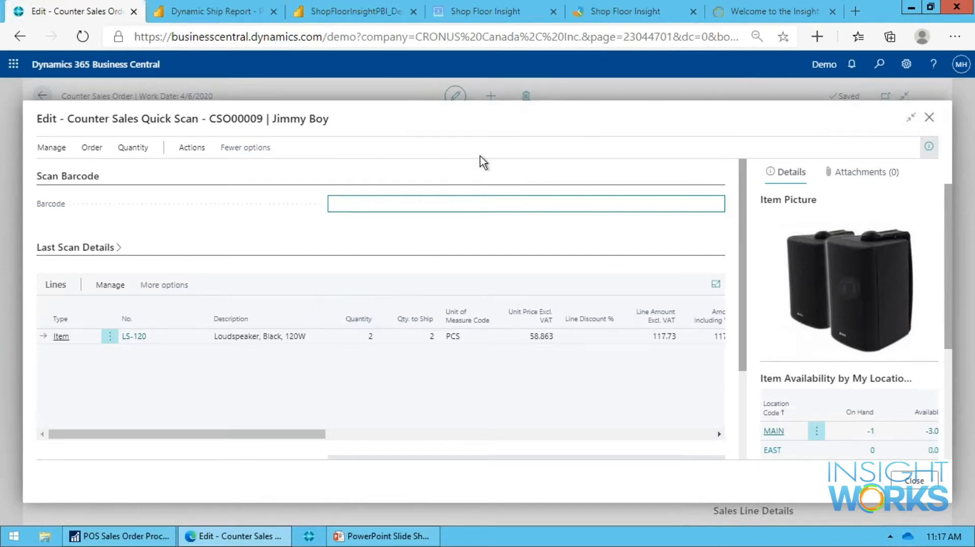
Add one box of item LS-10PC to the order through Quick Scan, review the totals, and close Quick Scan.
type("LS-10PC")
key("Return")
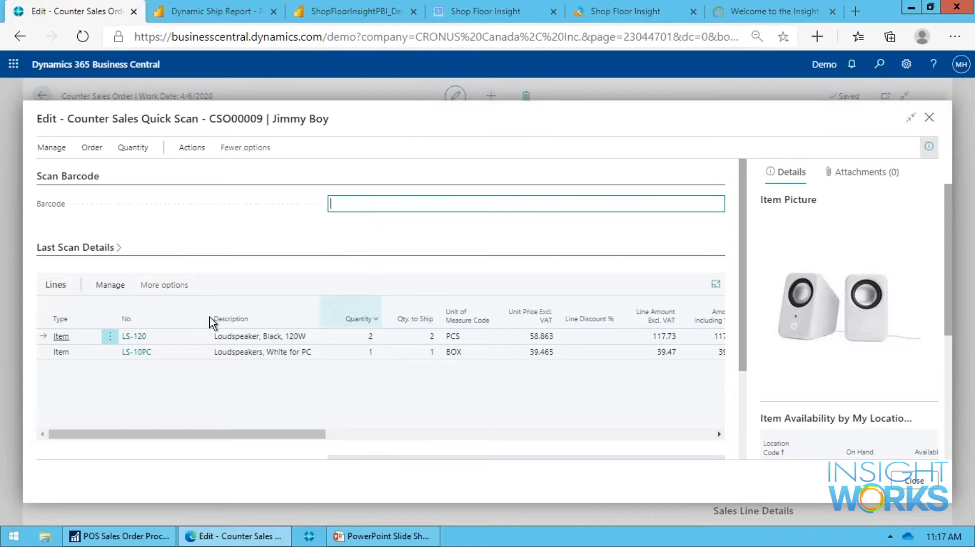
scroll(373, 380, "down", 3)
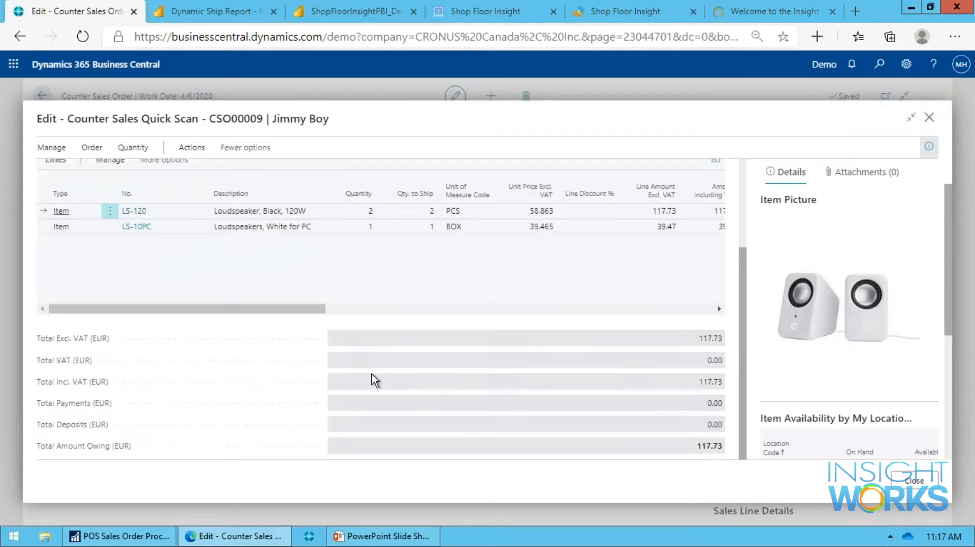
scroll(708, 401, "up", 3)
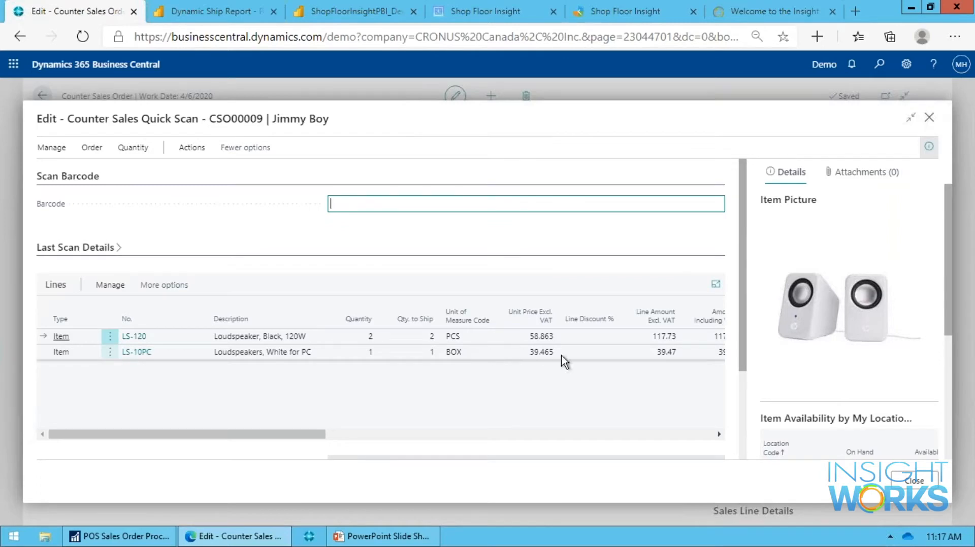
left_click(905, 480)
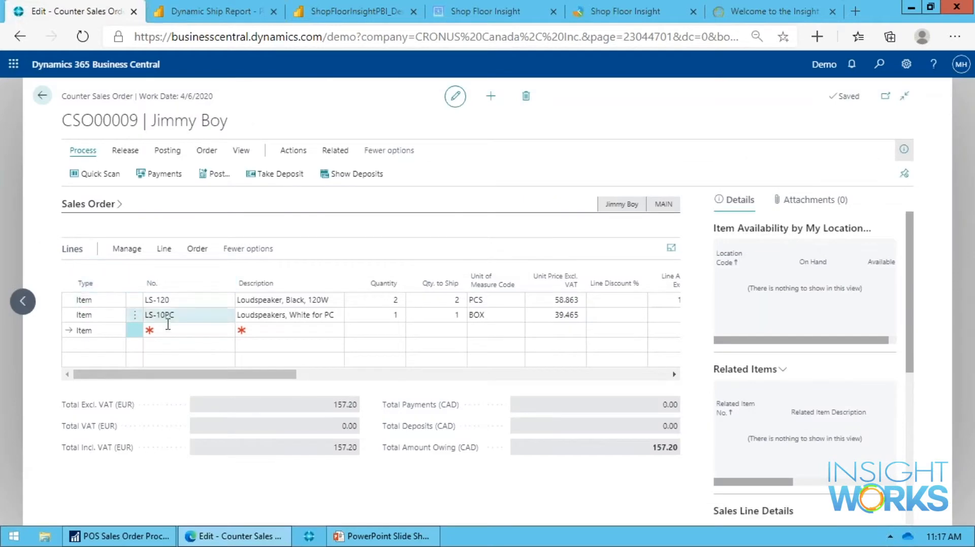
Add item 1968-S, MEXICO Swivel Chair, to the order's next line with a quantity of 3.
left_click(177, 330)
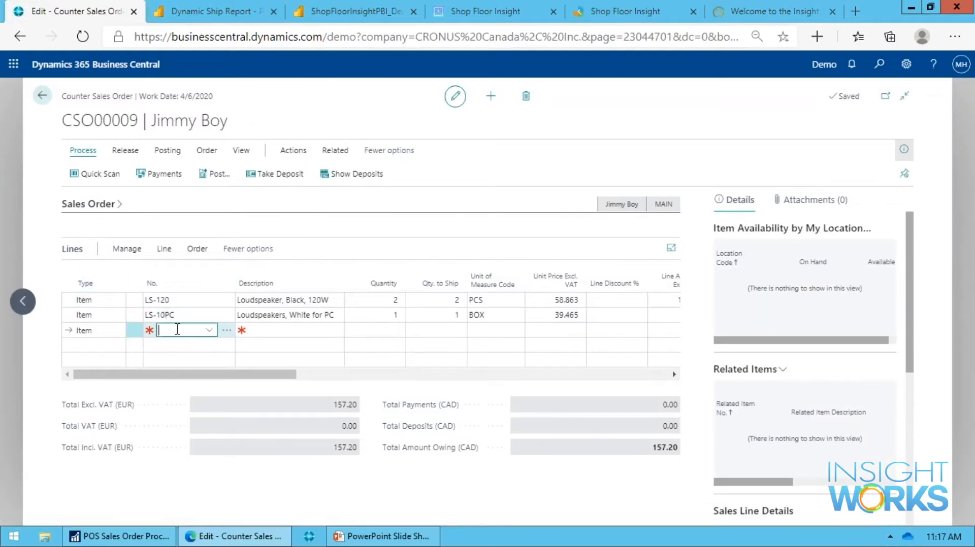
type("1968")
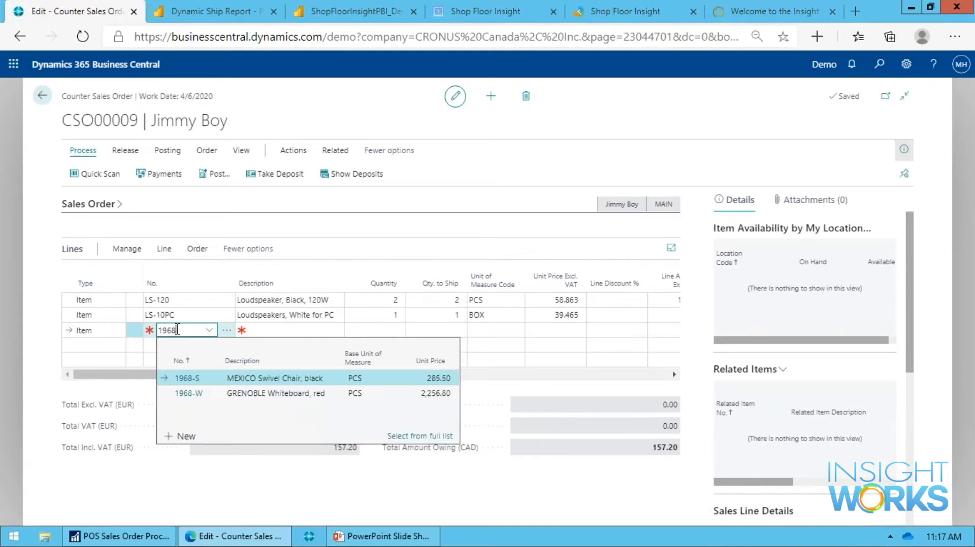
key("Return")
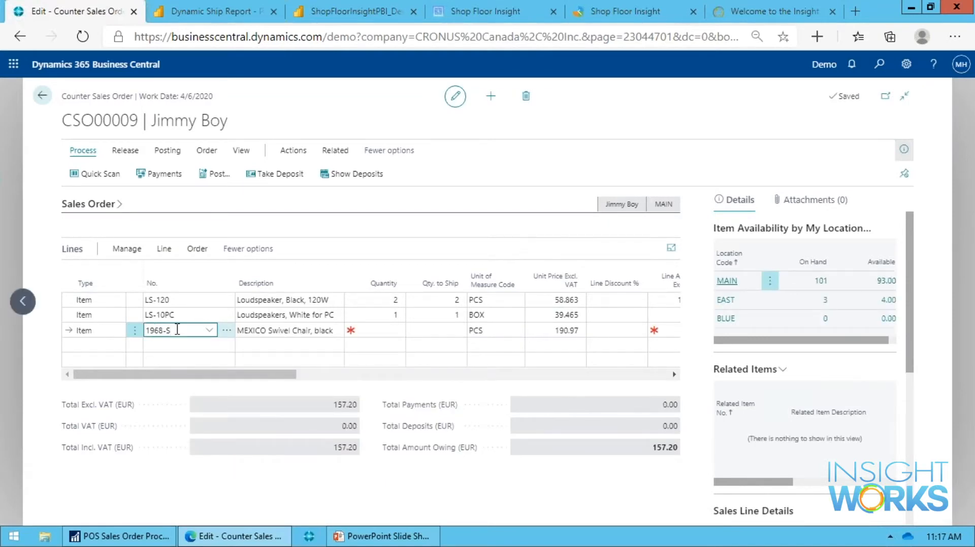
key("Return")
type("3")
key("Return")
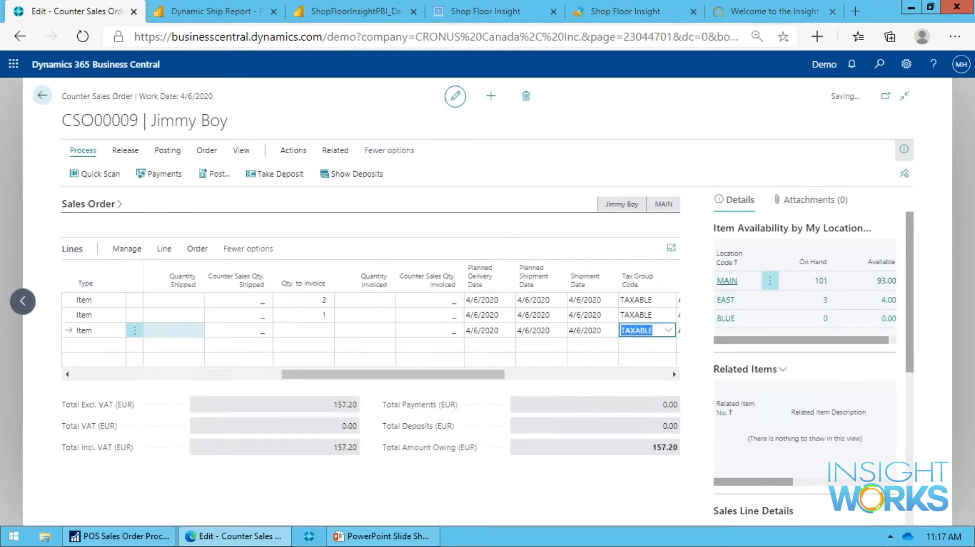
key("Return")
key("Return")
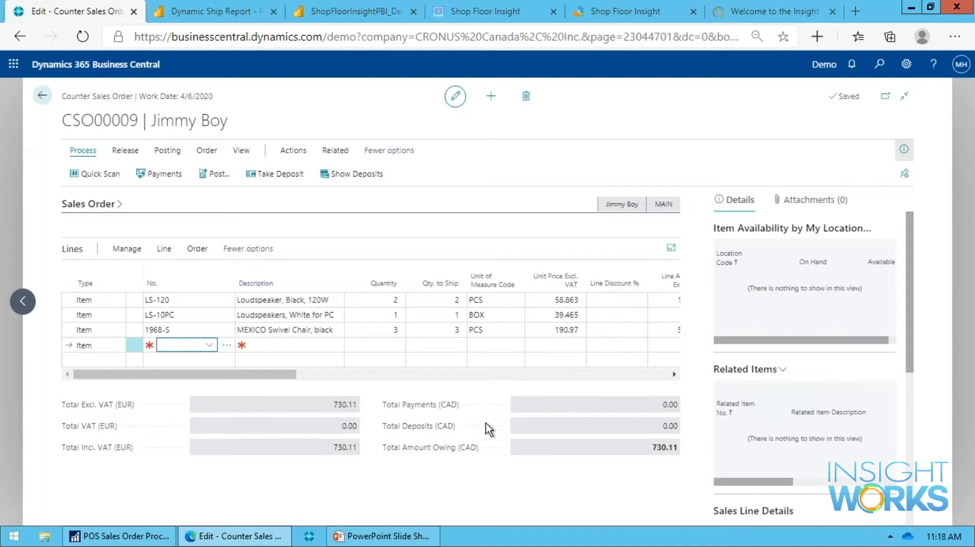
Look up "wheel" as the item on the next order line and choose item 1151, Wheel Axle, Front.
type("whee")
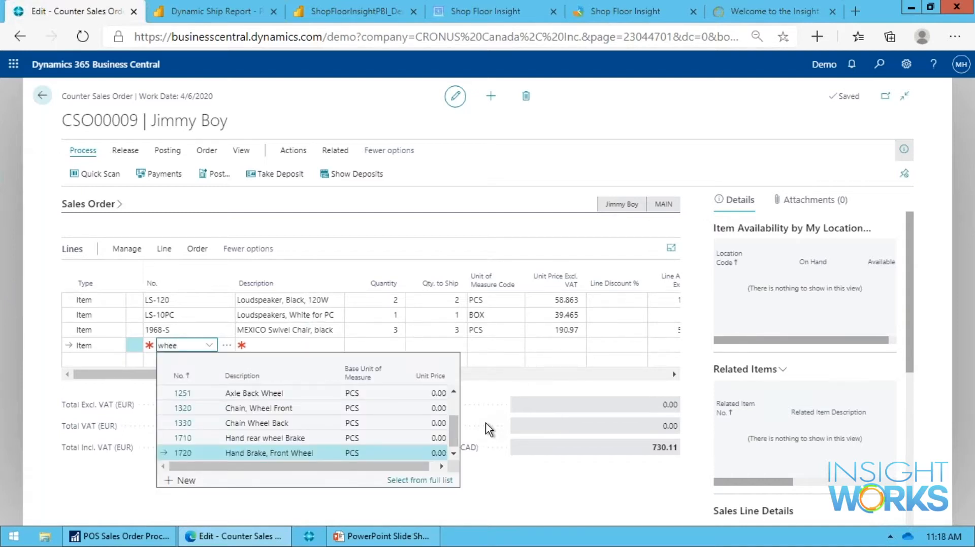
type("l")
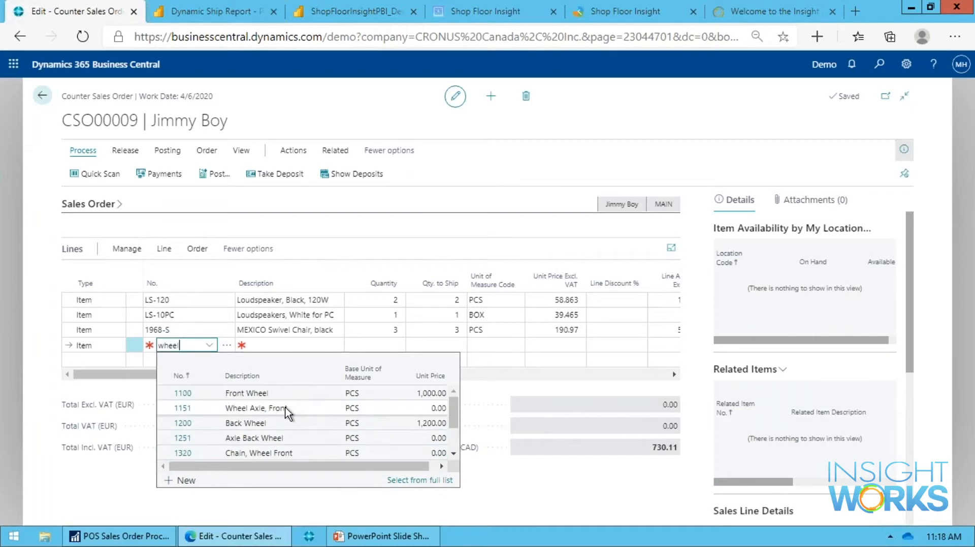
left_click_drag(183, 346, 153, 370)
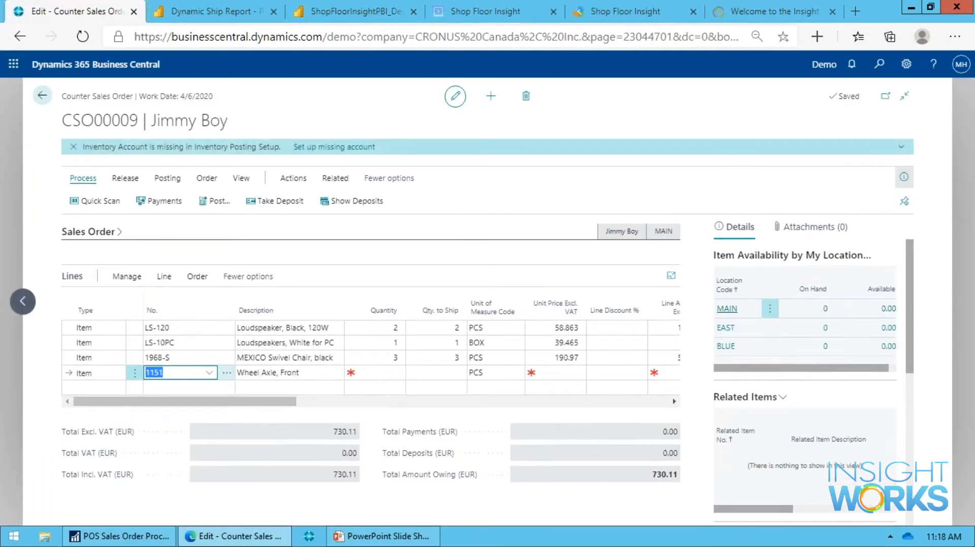
Replace the item on the last order line with 1100, Front Wheel, by looking up "front whe".
type("front whe")
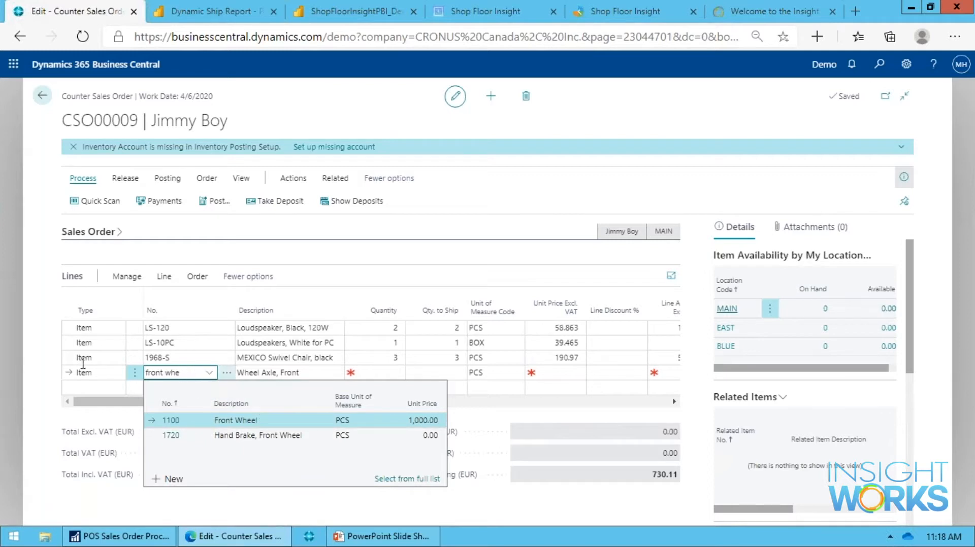
key("Tab")
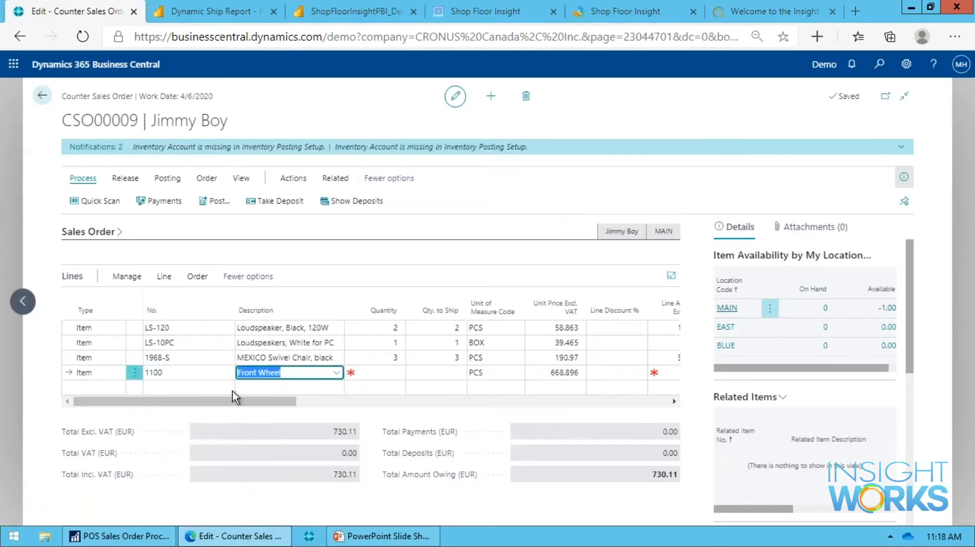
Clear the item number on the last order line and open the Counter Sales Enhanced Item Search from it.
left_click(206, 372)
key("BackSpace")
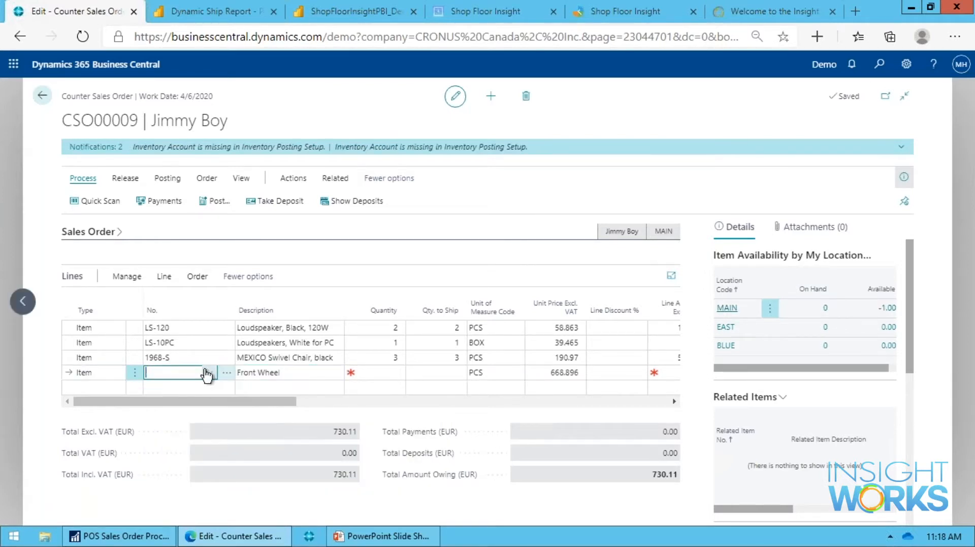
left_click(212, 373)
left_click(229, 373)
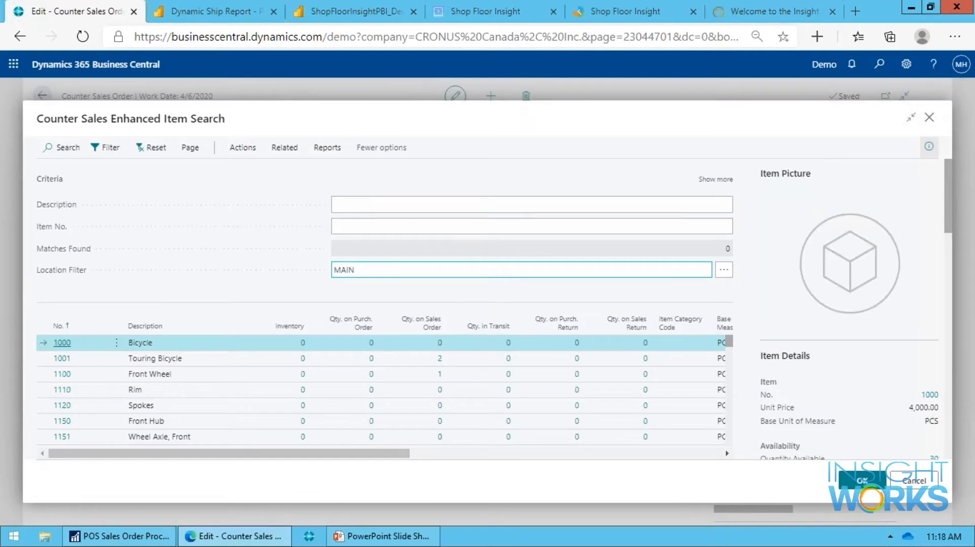
Examine the basic and additional criteria available in the enhanced item search, and collapse the additional ones again.
left_click(383, 203)
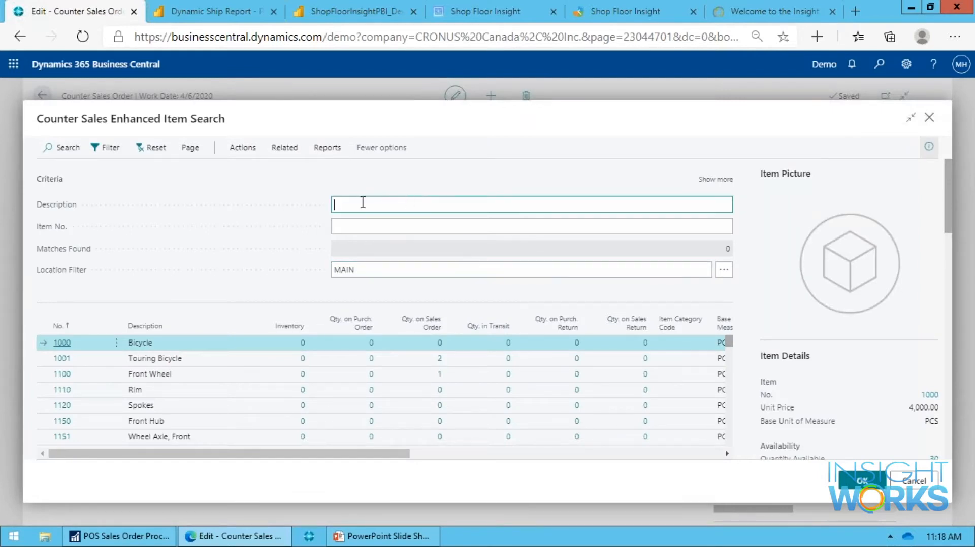
left_click(404, 223)
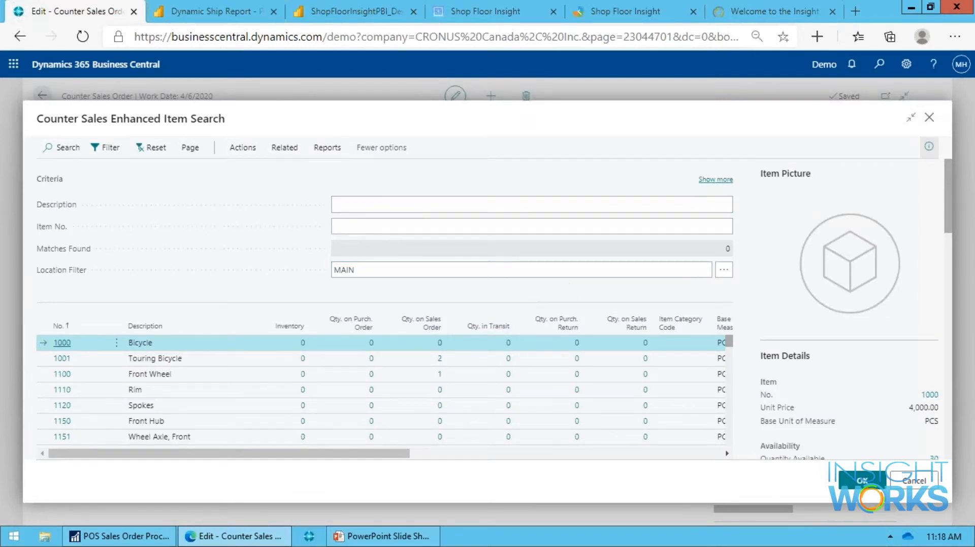
left_click(715, 180)
left_click(352, 251)
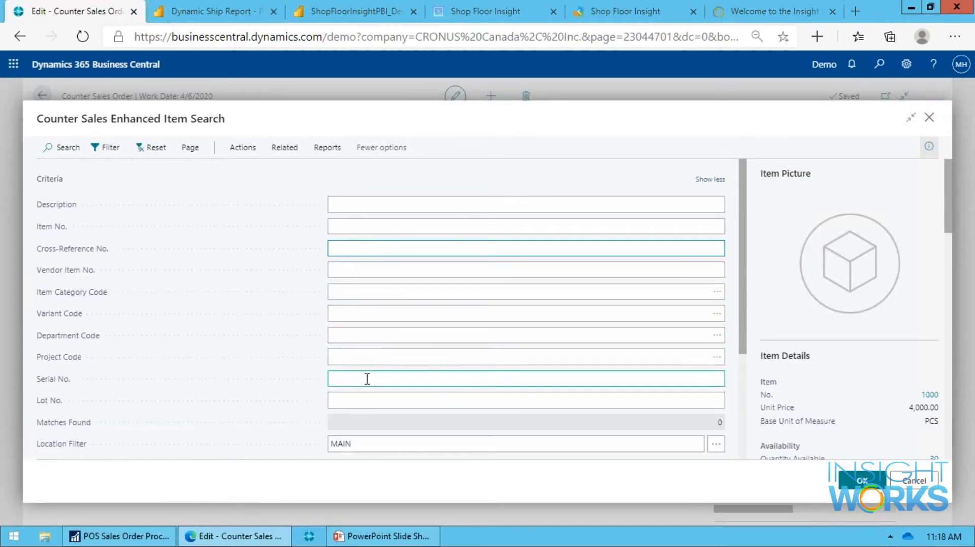
scroll(383, 408, "down", 1)
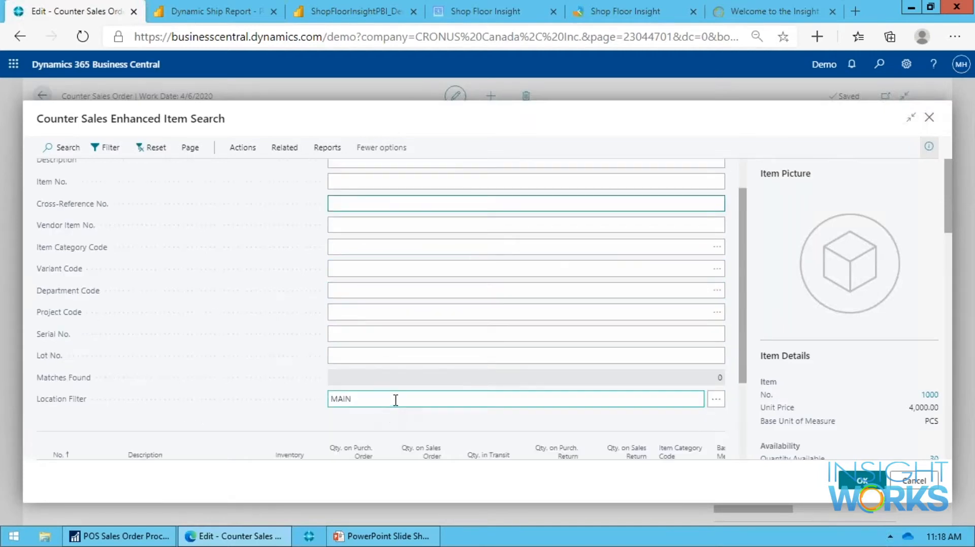
left_click(448, 335)
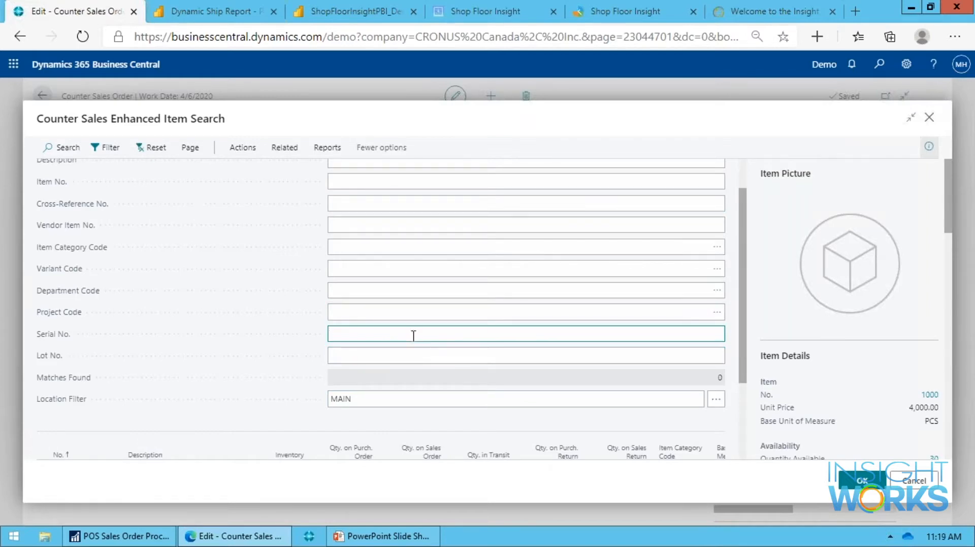
scroll(434, 375, "up", 1)
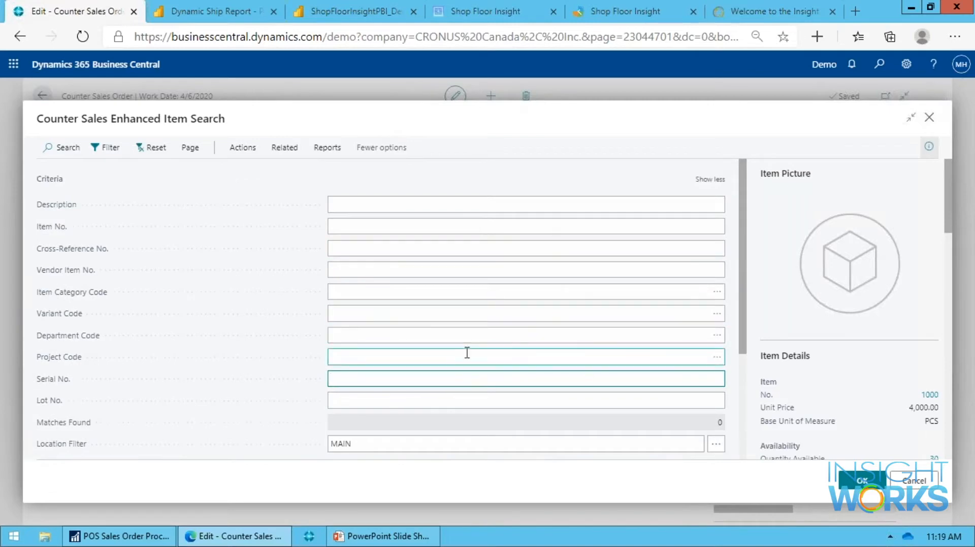
left_click(711, 180)
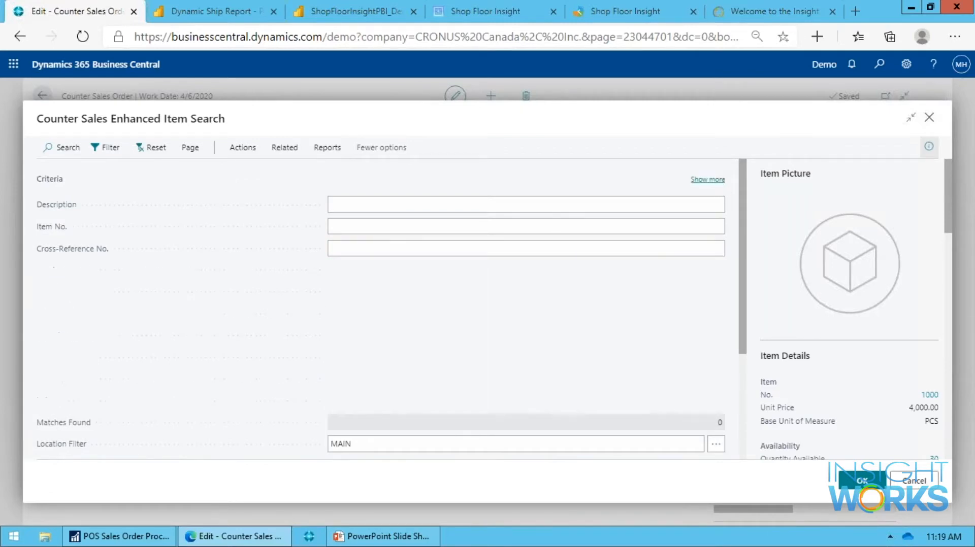
Search for items with the description "front wheel" in the enhanced item search.
left_click(433, 205)
left_click(572, 222)
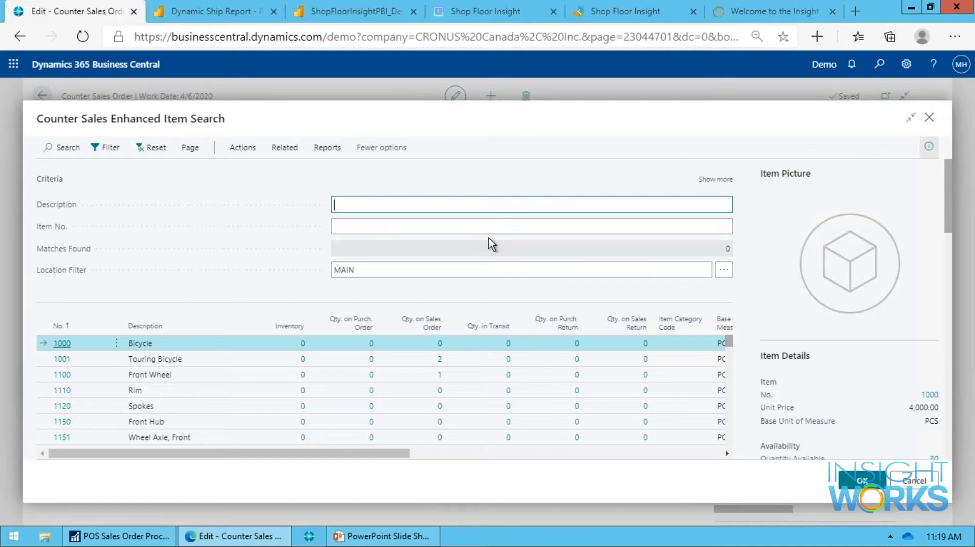
type("front wheel")
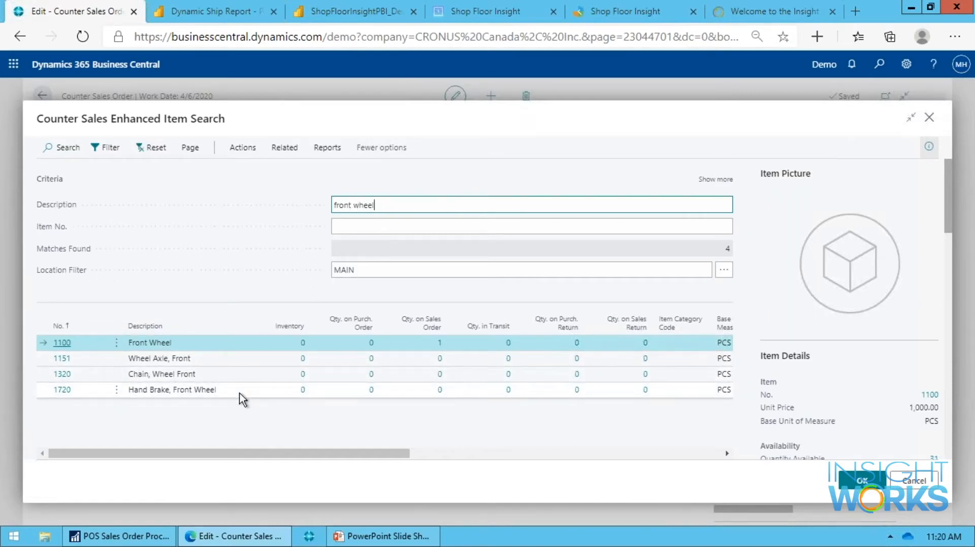
Open the standard Items list, search it for "front wheel" for comparison, and clear the search.
key("alt+q")
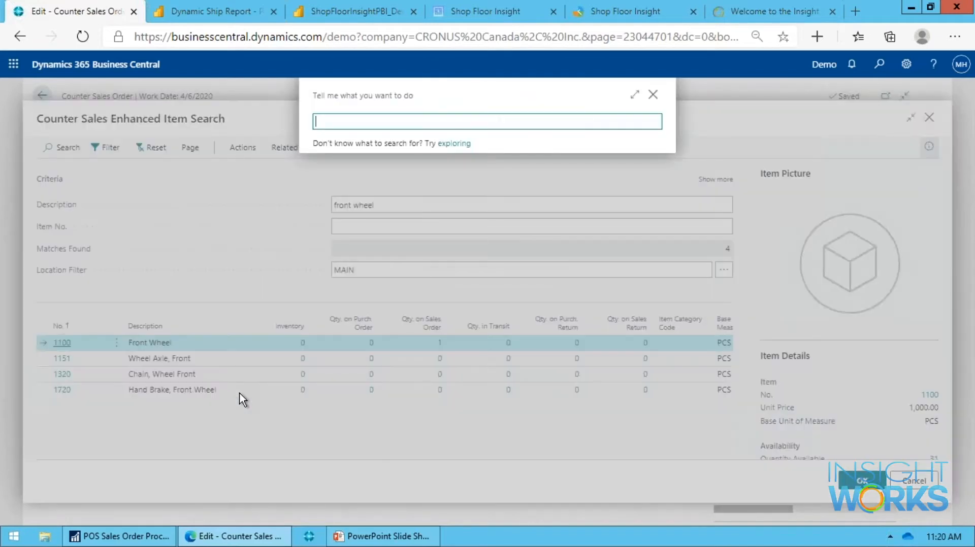
type("items")
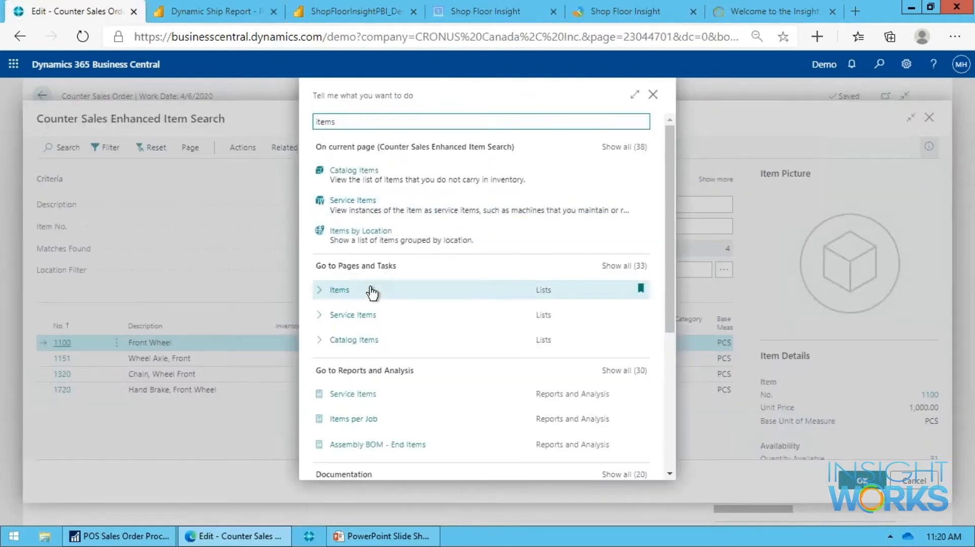
left_click(340, 297)
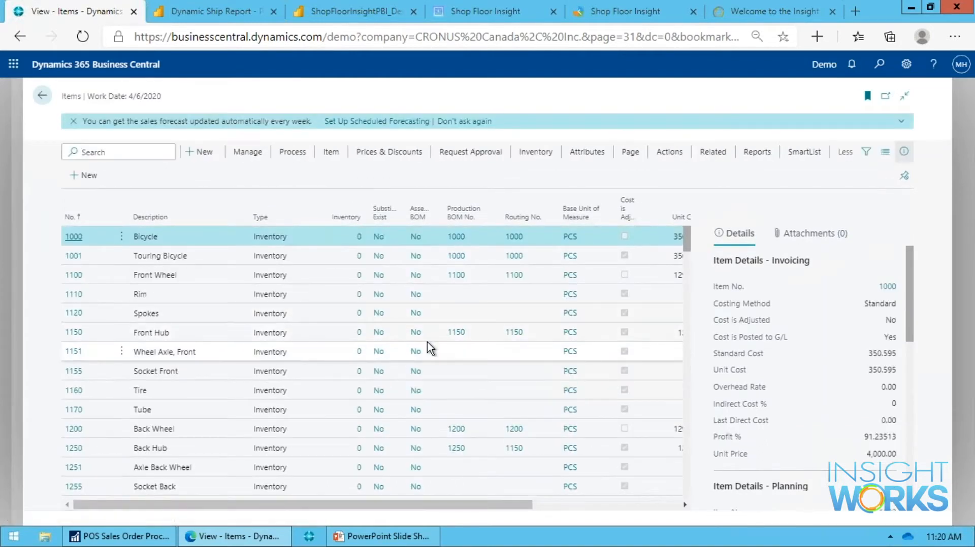
type("front wheel")
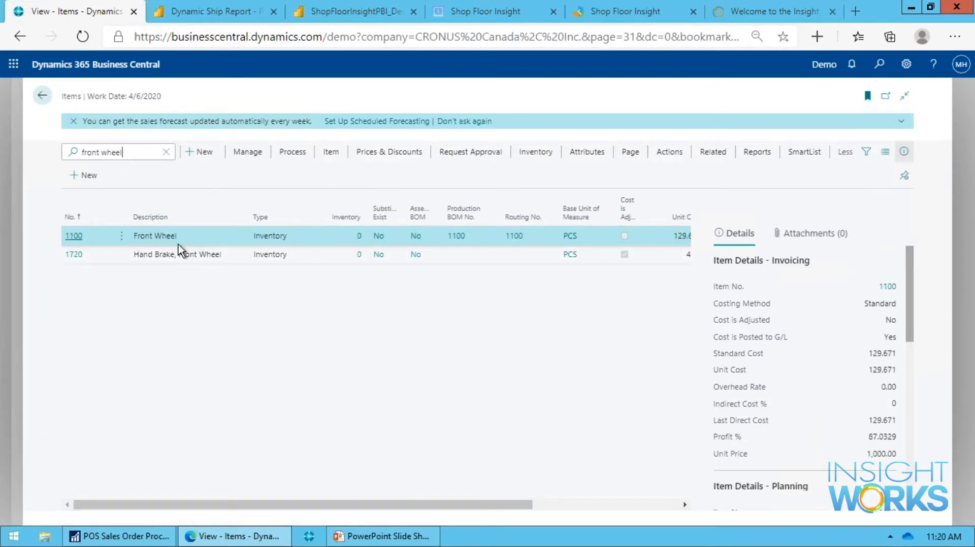
left_click(165, 153)
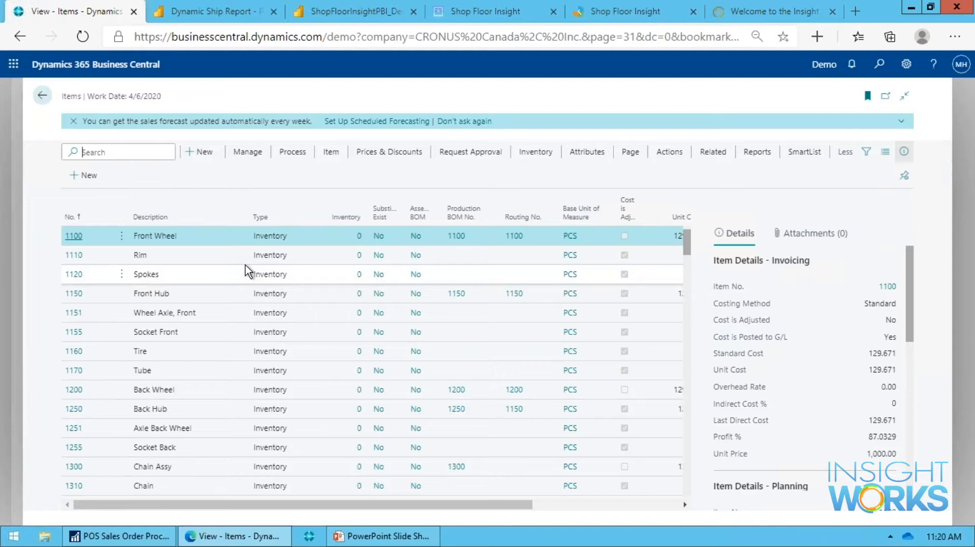
Filter the Items list by Description with the expression @*front*&*wheel*.
left_click(866, 153)
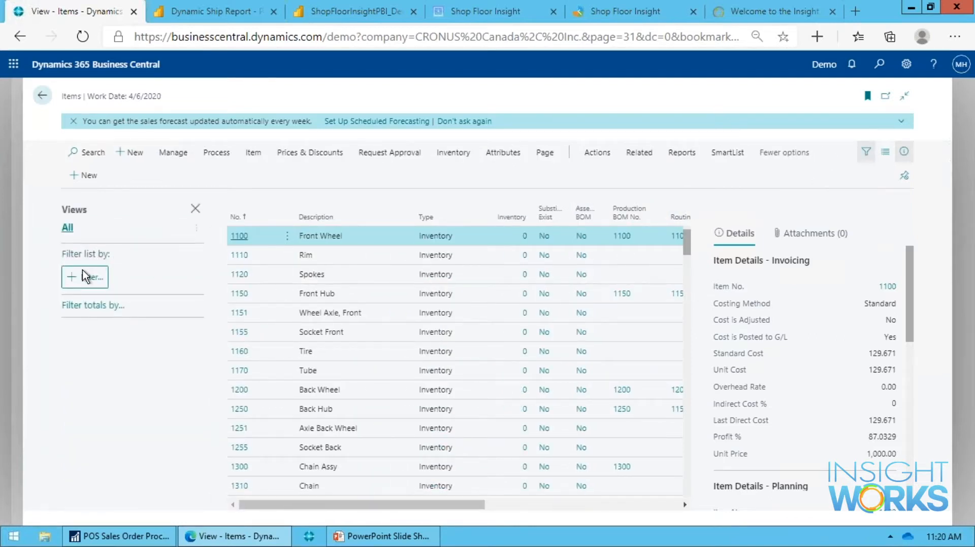
left_click(86, 287)
left_click(117, 133)
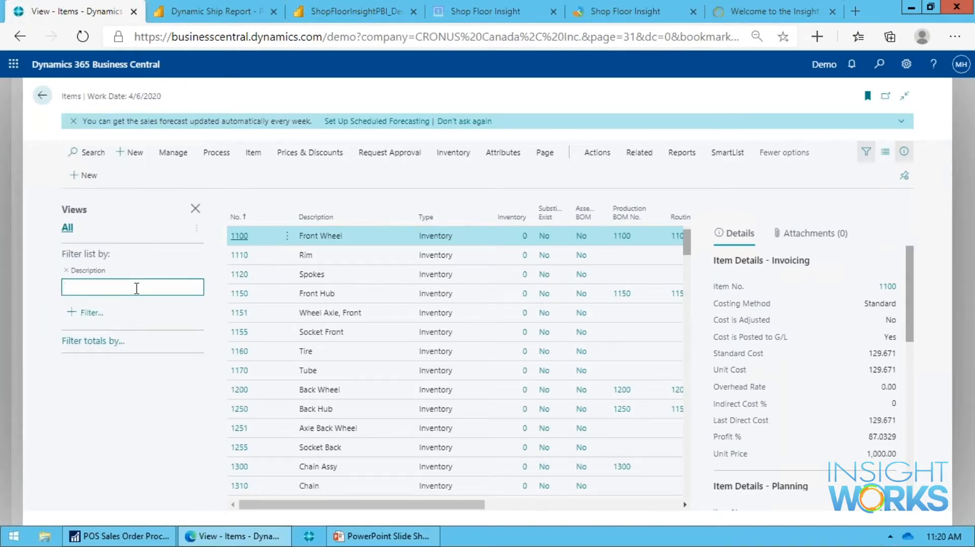
type("@*front*&*wheel*")
key("Return")
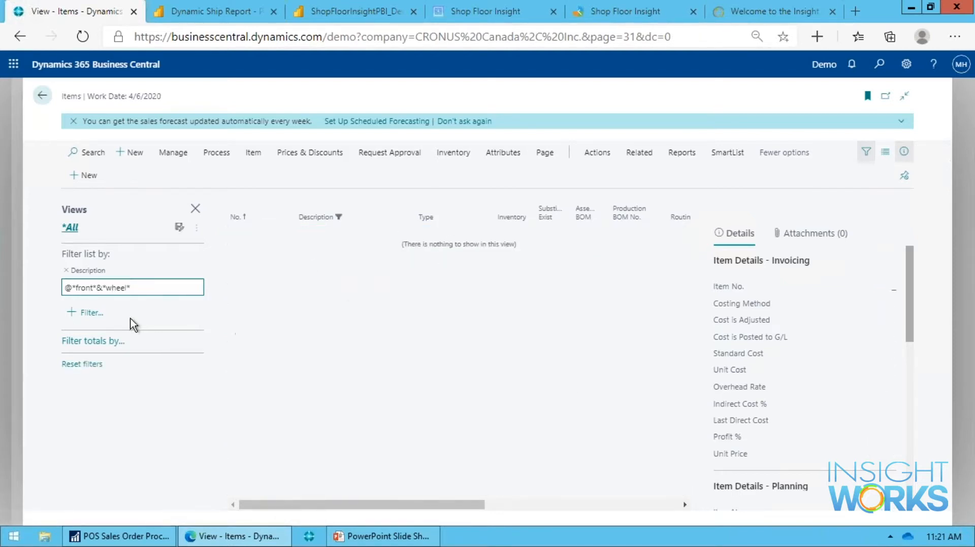
Change the Description filter to @*front*|*wheel* and go back to the enhanced item search.
left_click(101, 287)
key("BackSpace")
type("|")
key("Return")
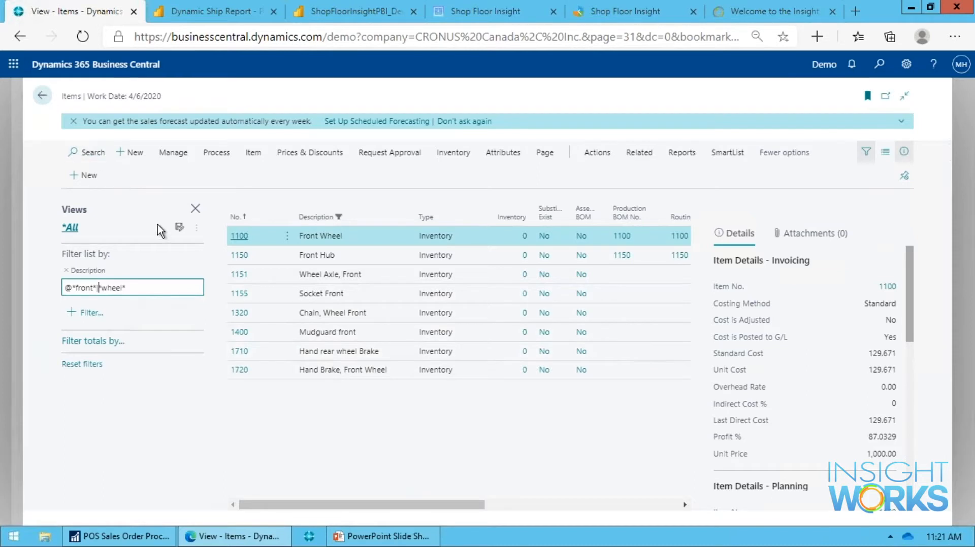
left_click(42, 95)
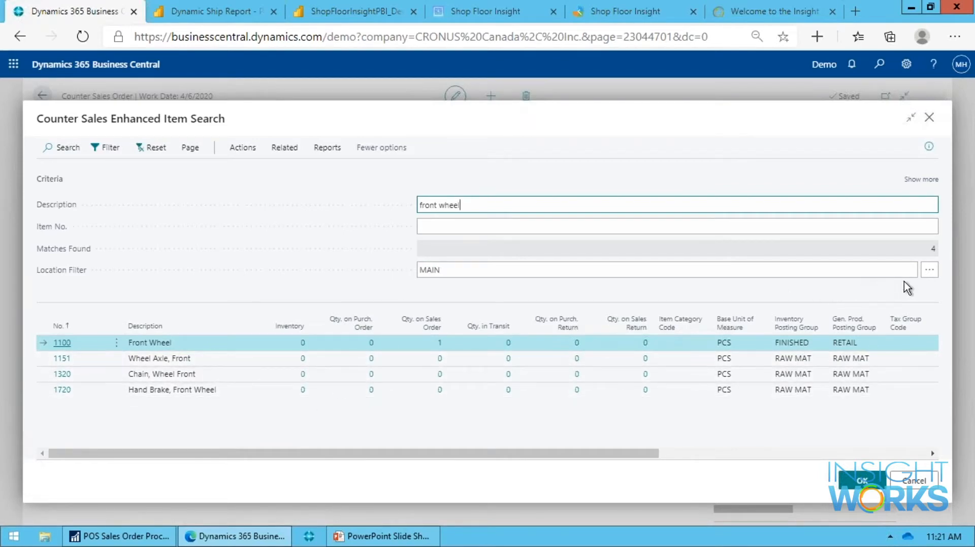
Set the item search's location filter to the - MINE - location (%mylocations) and review the front wheel's availability by location.
left_click(929, 271)
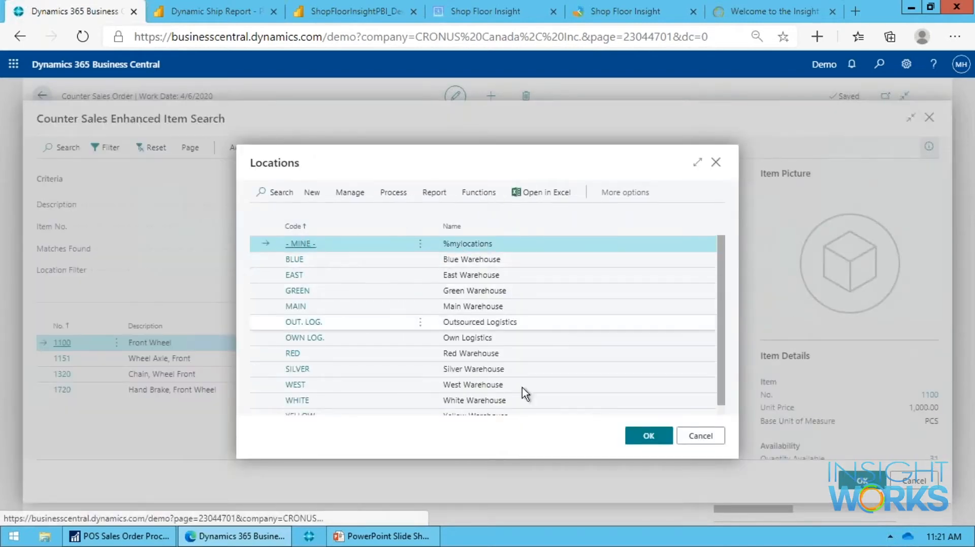
left_click(638, 436)
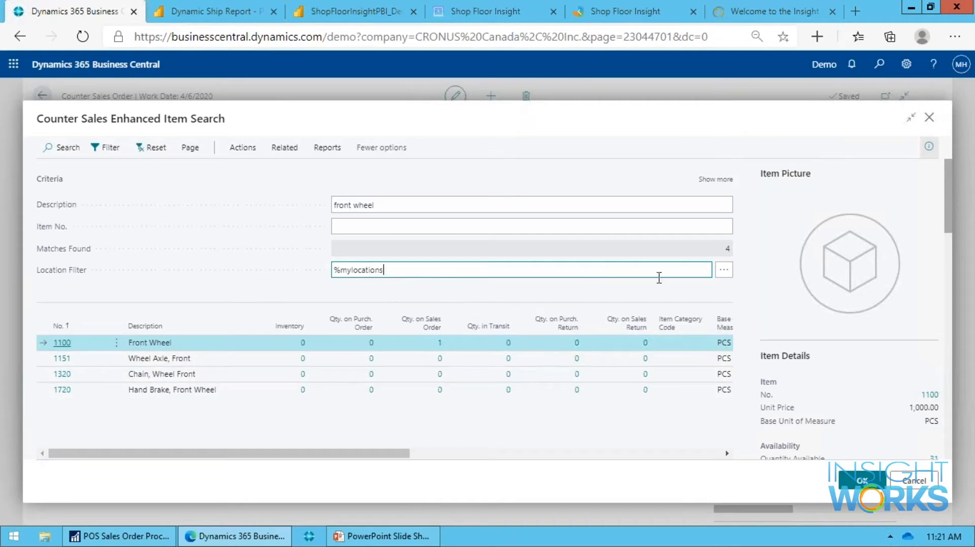
left_click(602, 228)
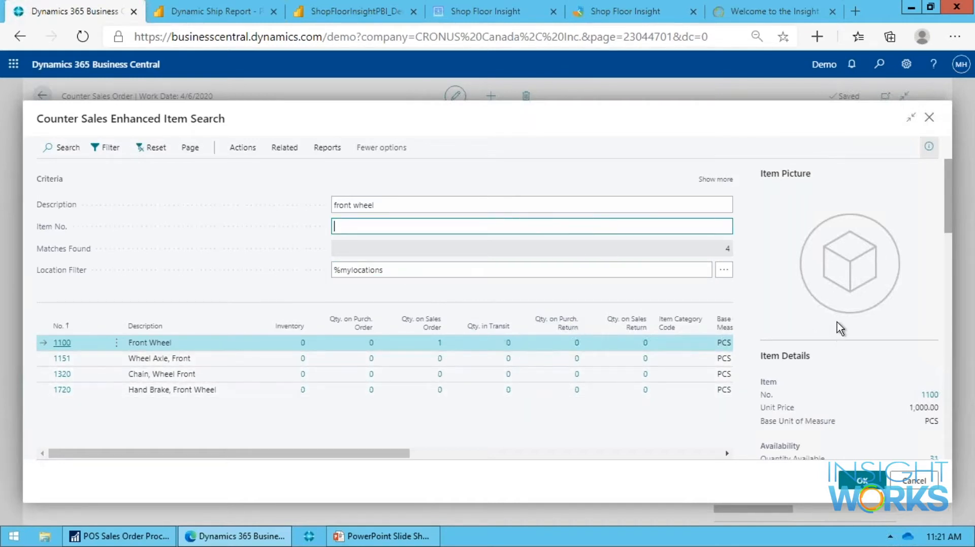
scroll(837, 322, "down", 5)
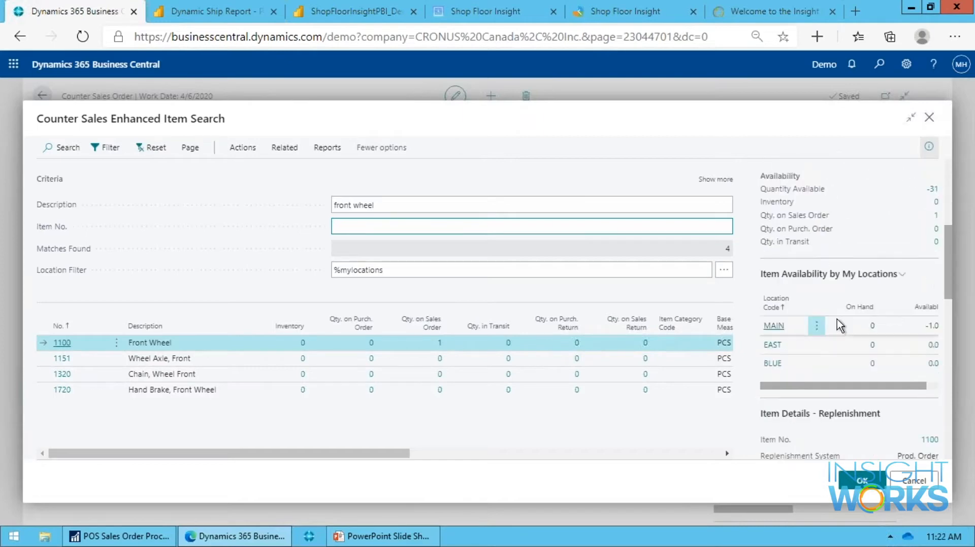
Review the front wheel's details in the item search and add item 1100 to the order with quantity 1.
scroll(863, 355, "down", 8)
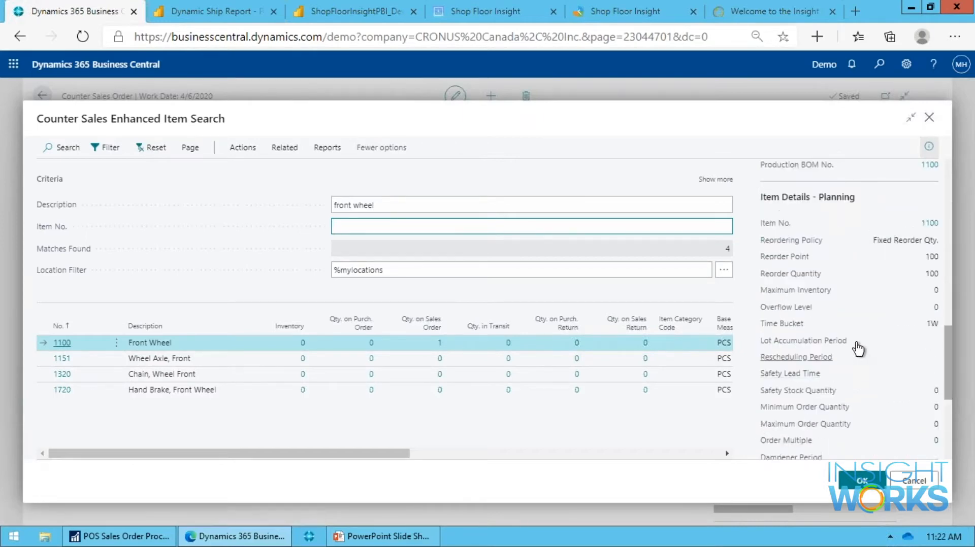
scroll(858, 350, "up", 15)
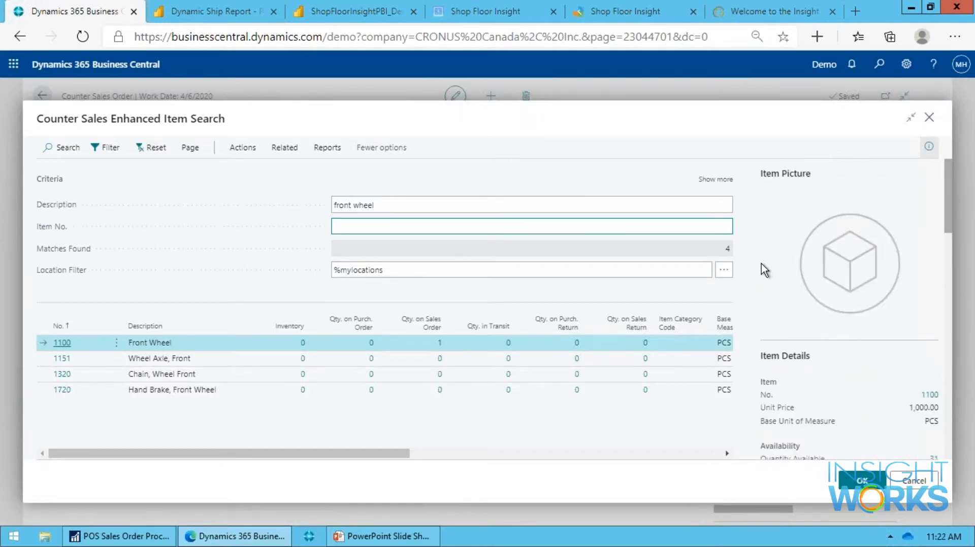
left_click(863, 481)
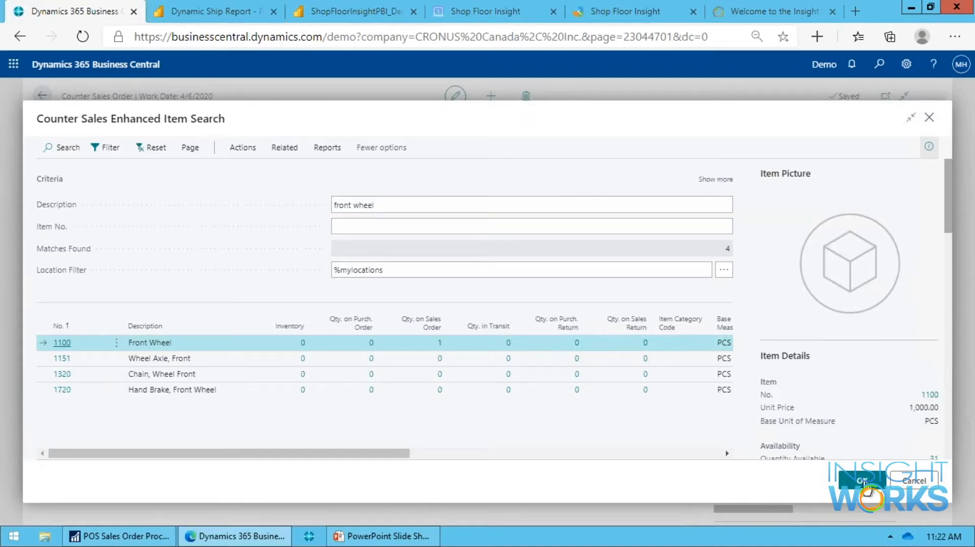
key("Tab")
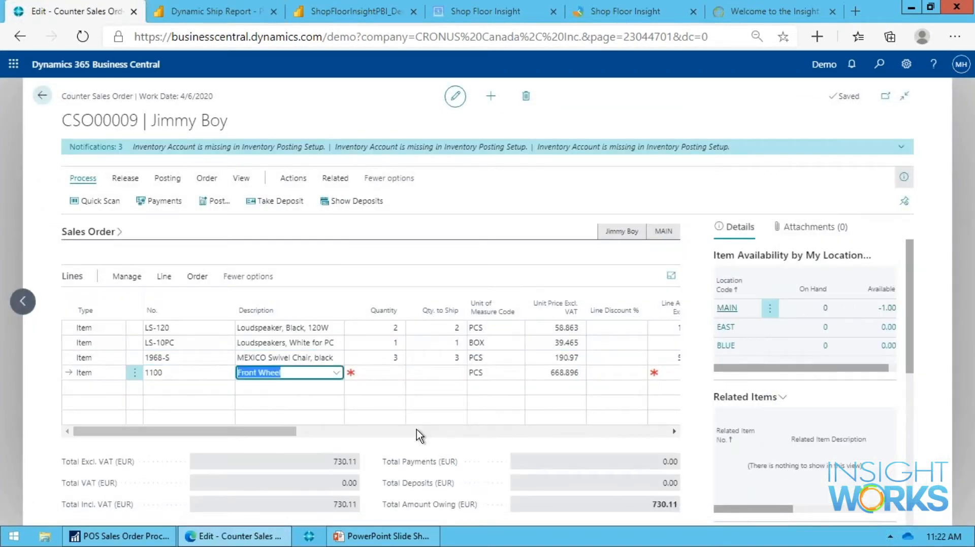
key("Tab")
type("1")
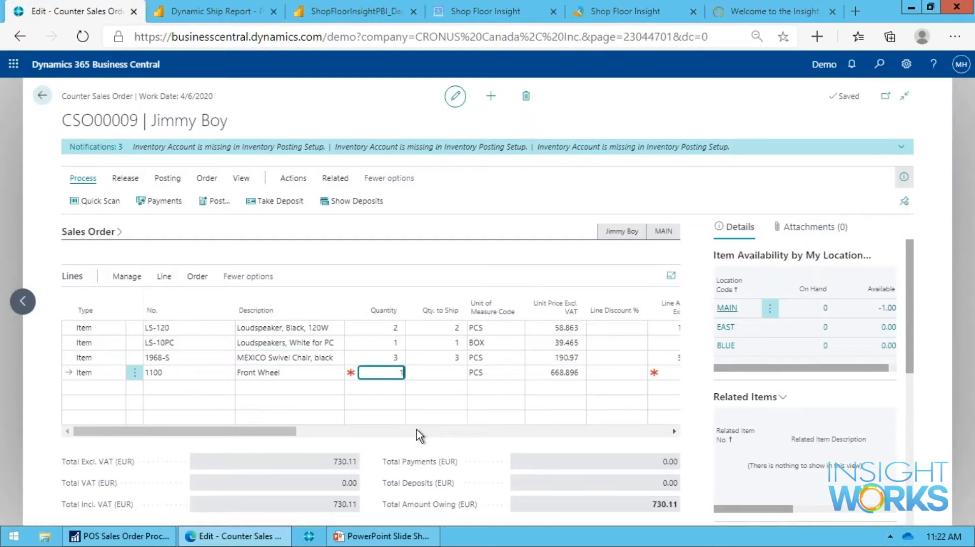
key("Tab")
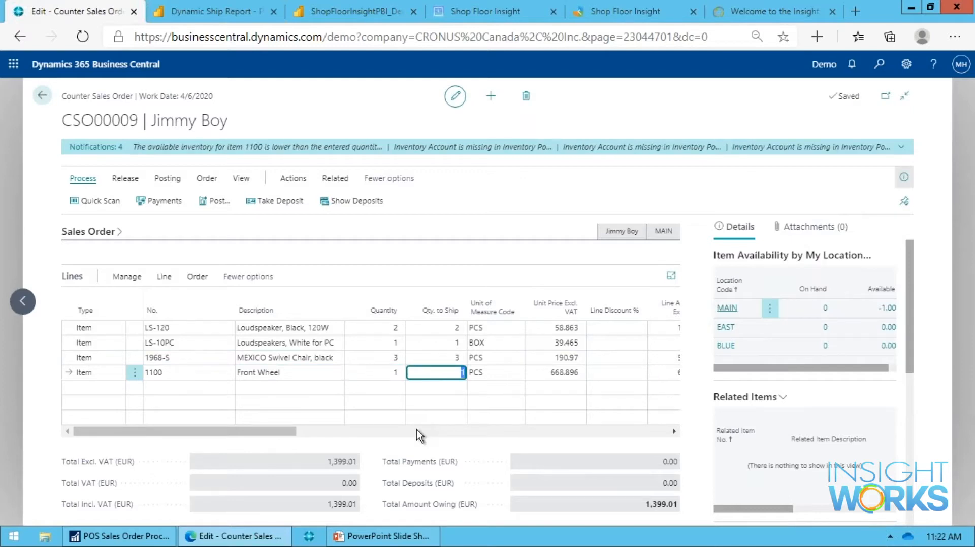
Go back to the LS-120 loudspeaker line and view the order's available warehouse actions.
key("Up")
key("Up")
key("Up")
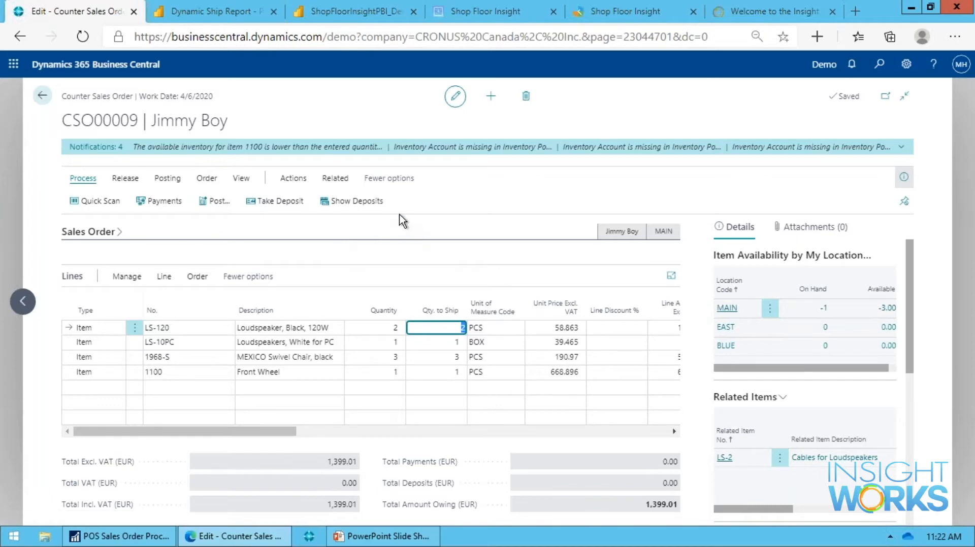
left_click(294, 179)
left_click(307, 204)
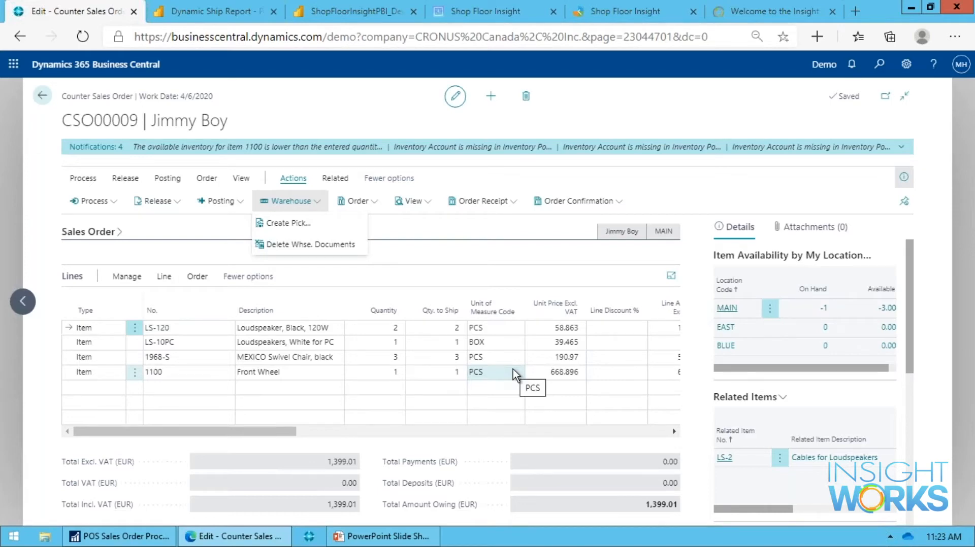
left_click(765, 201)
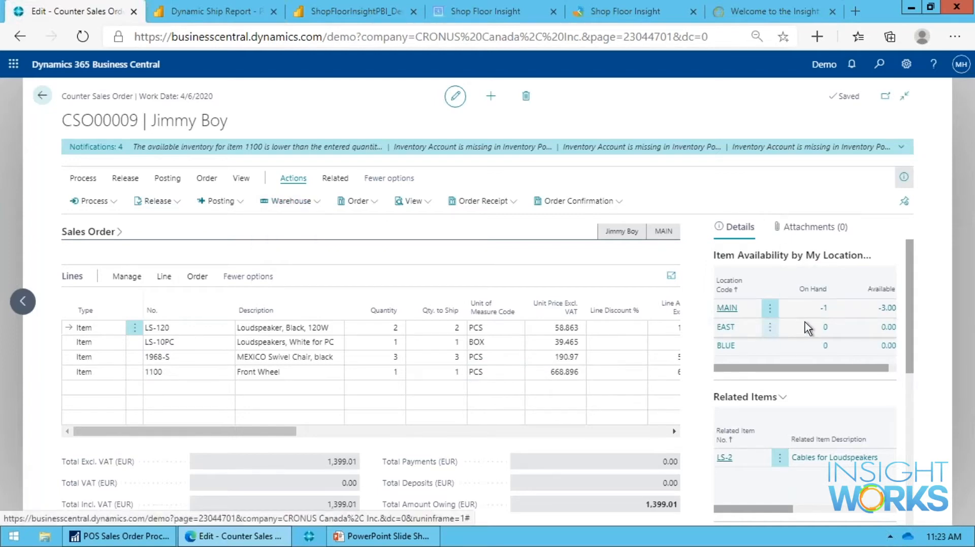
Open the related items of the LS-120 loudspeaker line, review the loudspeaker cables' availability by location, and close the list without adding them.
scroll(804, 323, "down", 2)
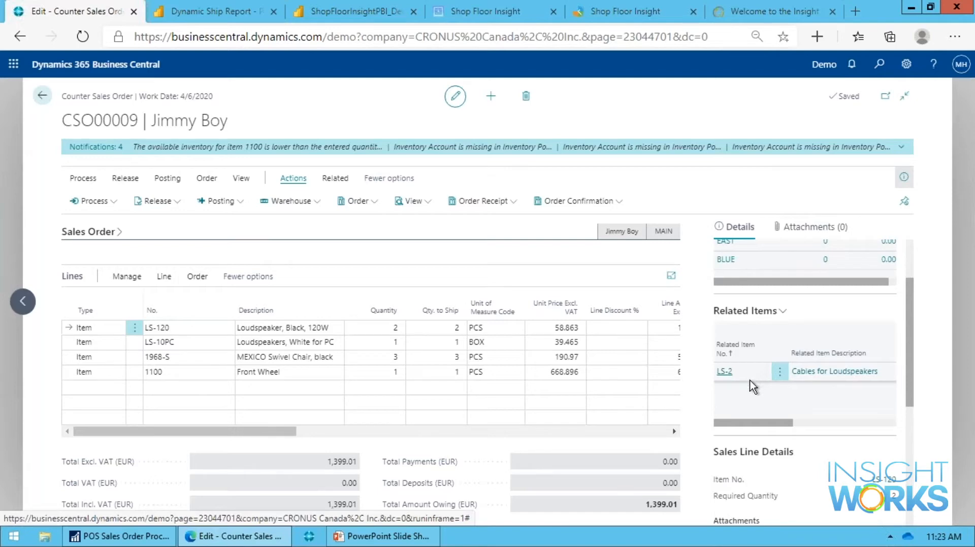
left_click(284, 328)
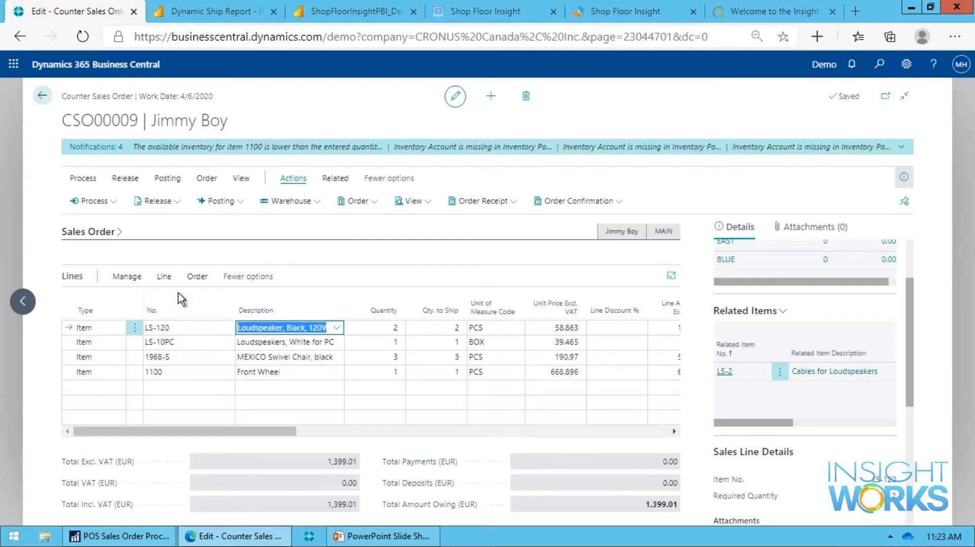
left_click(127, 277)
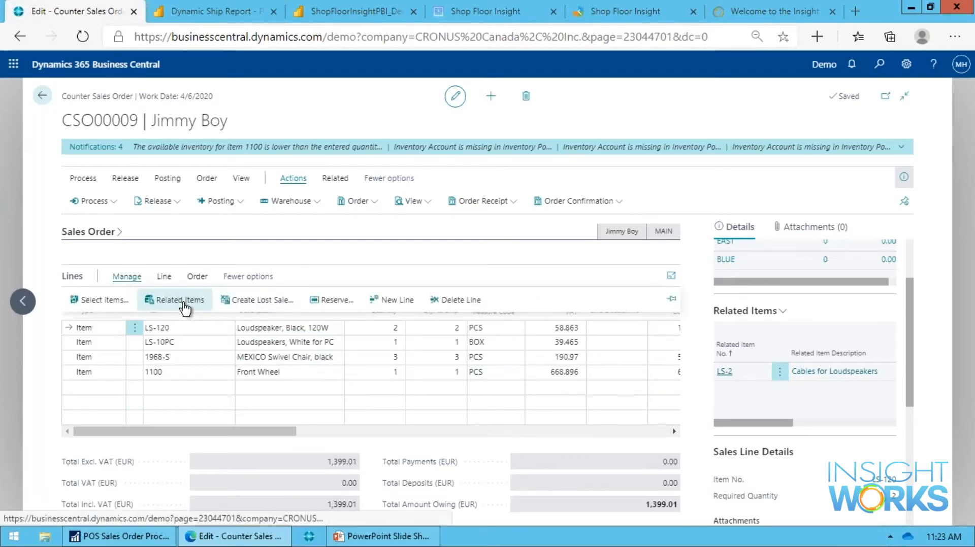
left_click(184, 301)
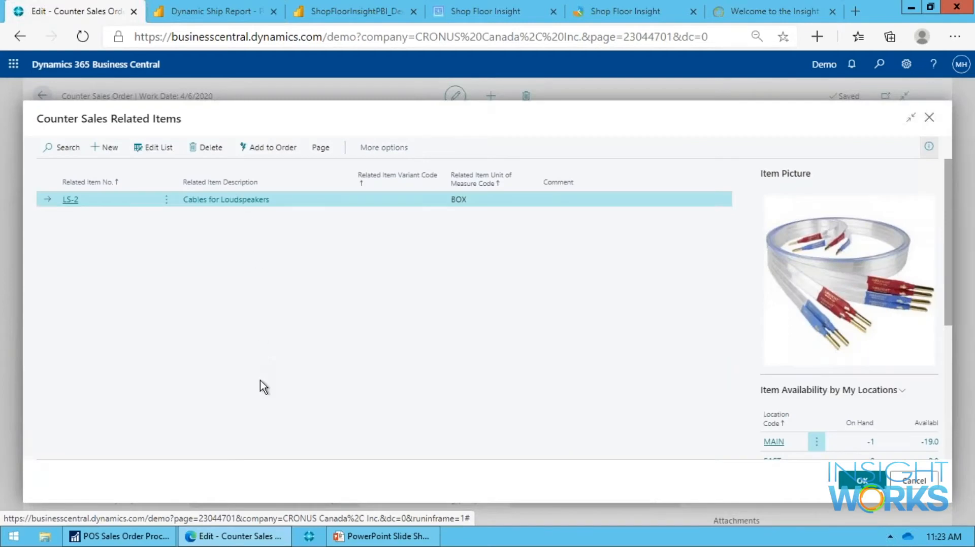
scroll(832, 317, "down", 2)
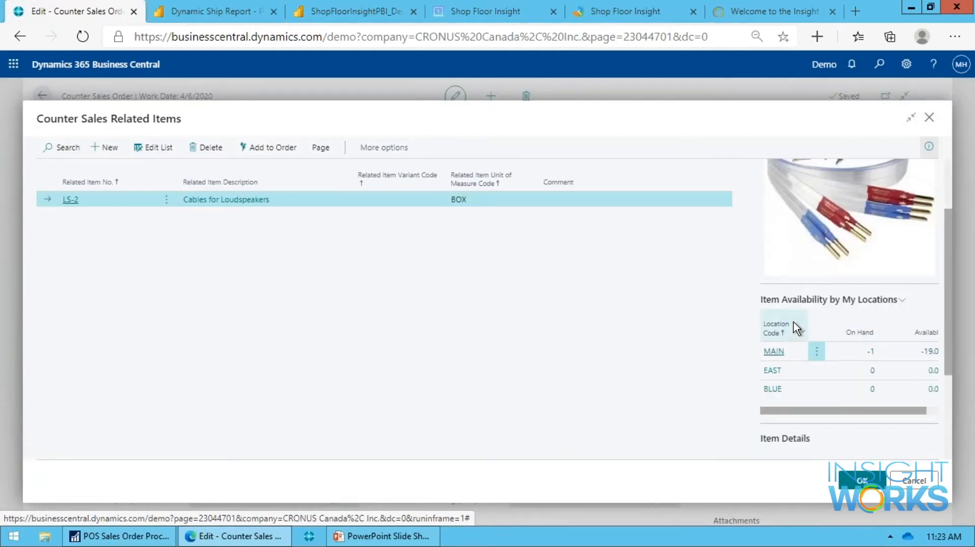
scroll(792, 322, "up", 2)
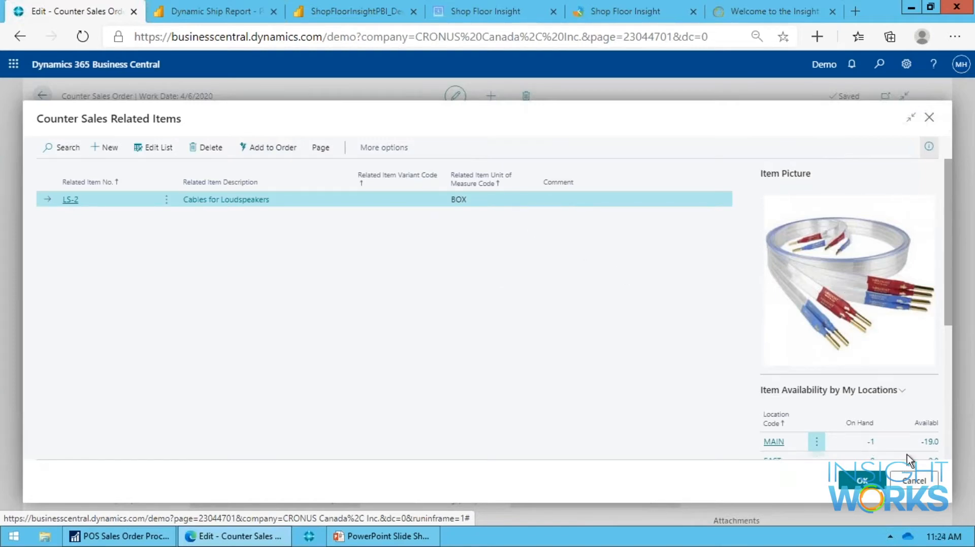
left_click(914, 480)
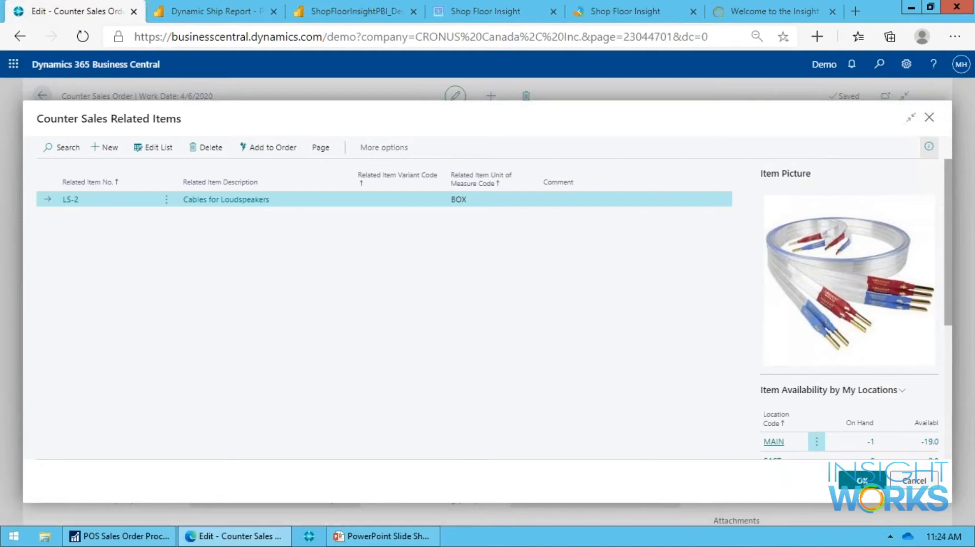
Create a lost sale for the Front Wheel line with reason code NOSTOCK and delete the line from the order.
left_click(301, 374)
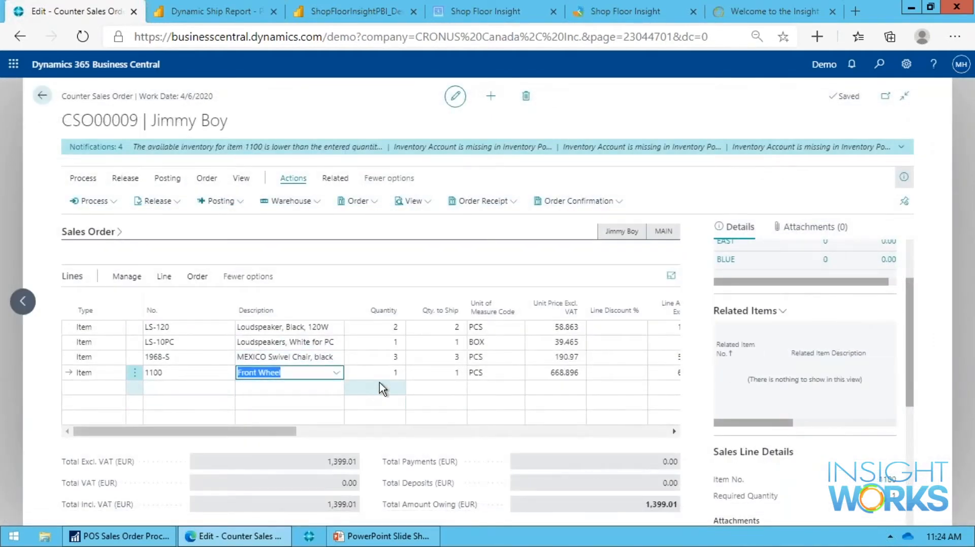
left_click(127, 277)
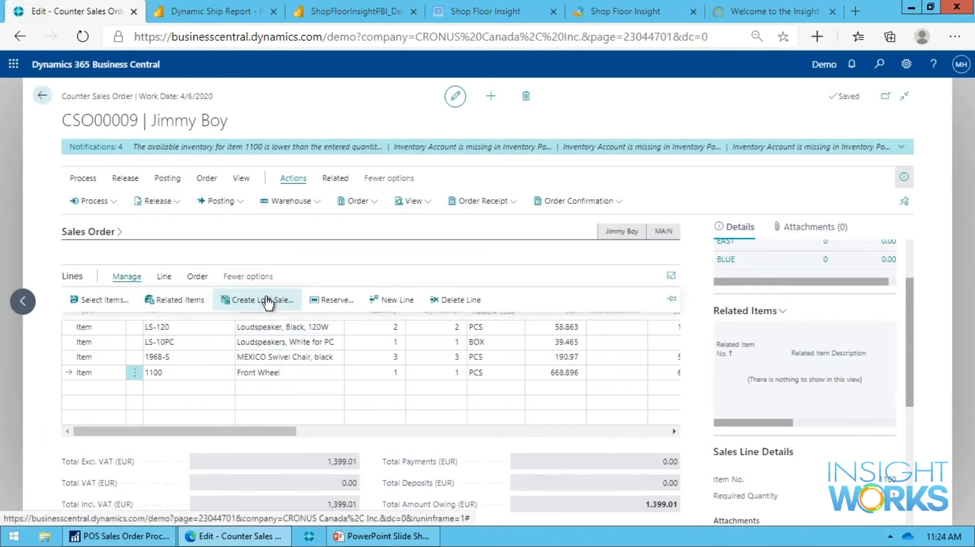
left_click(268, 301)
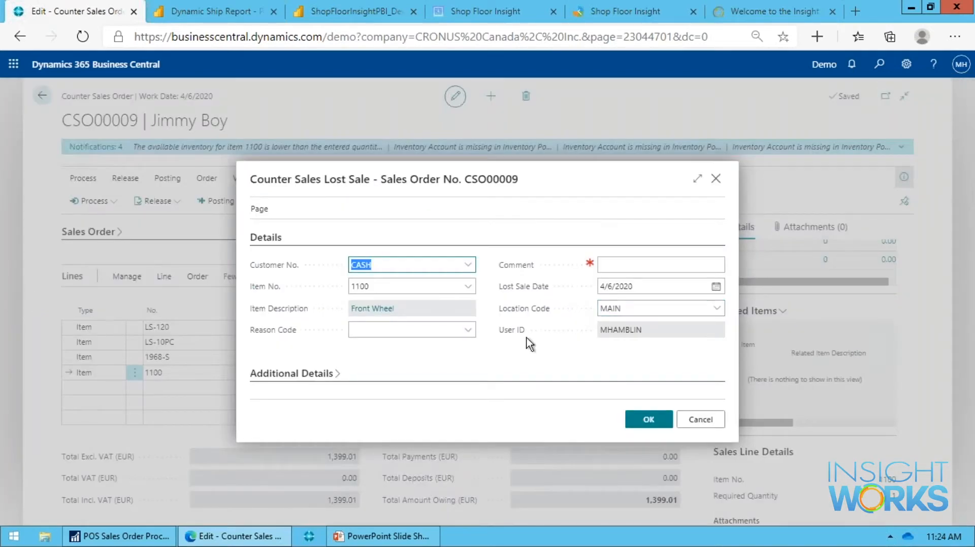
left_click(468, 330)
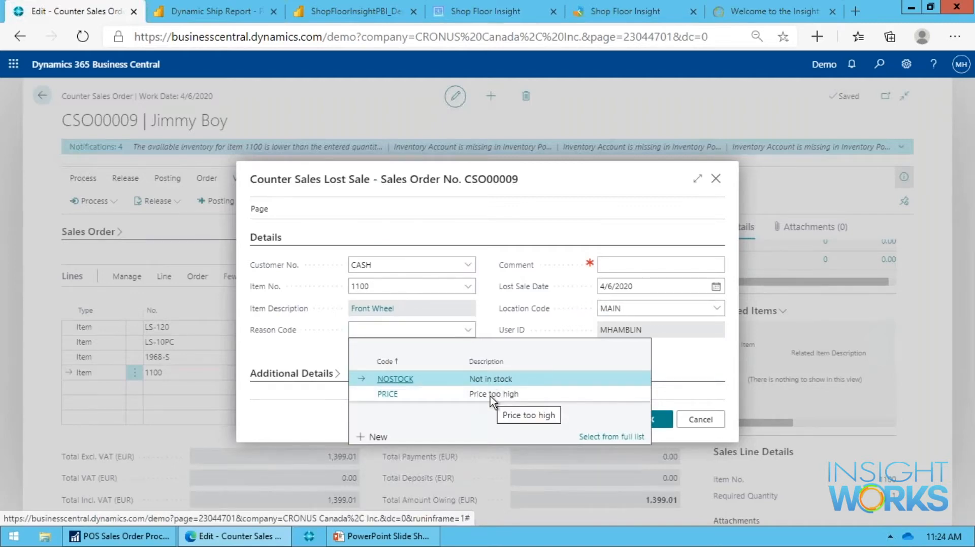
left_click(501, 382)
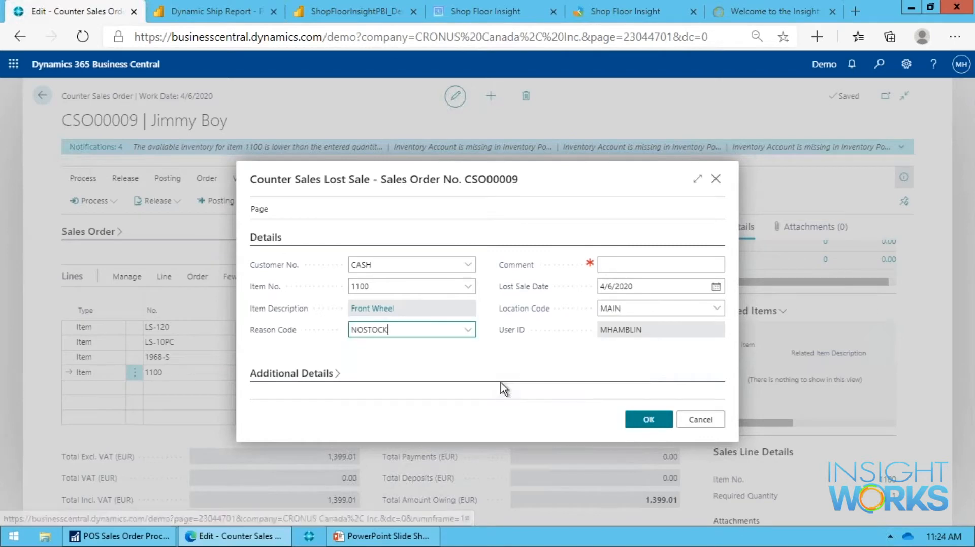
left_click(696, 264)
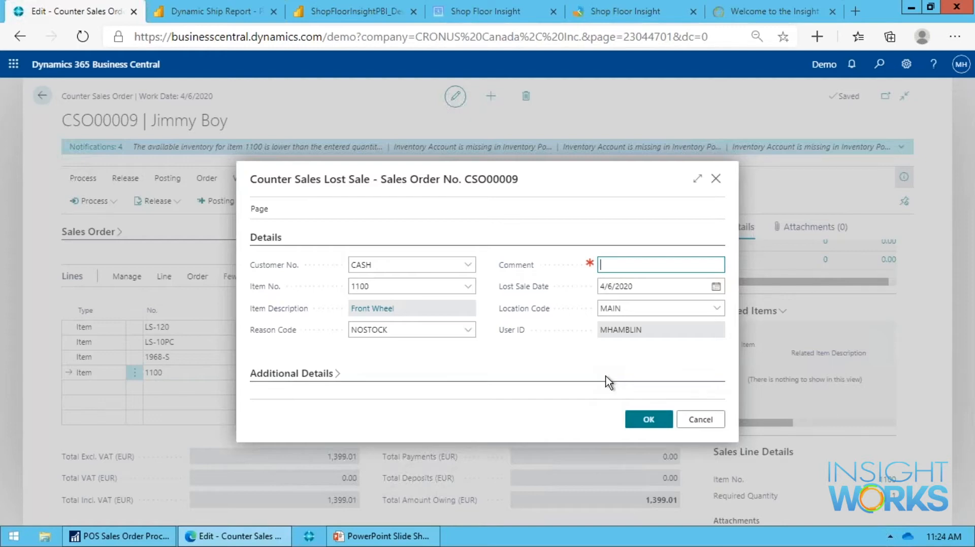
left_click(648, 419)
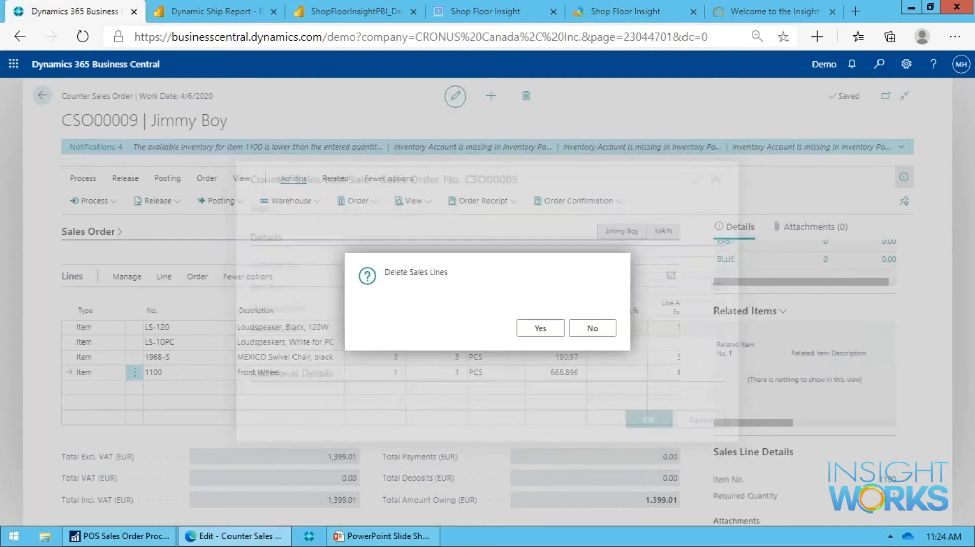
left_click(553, 334)
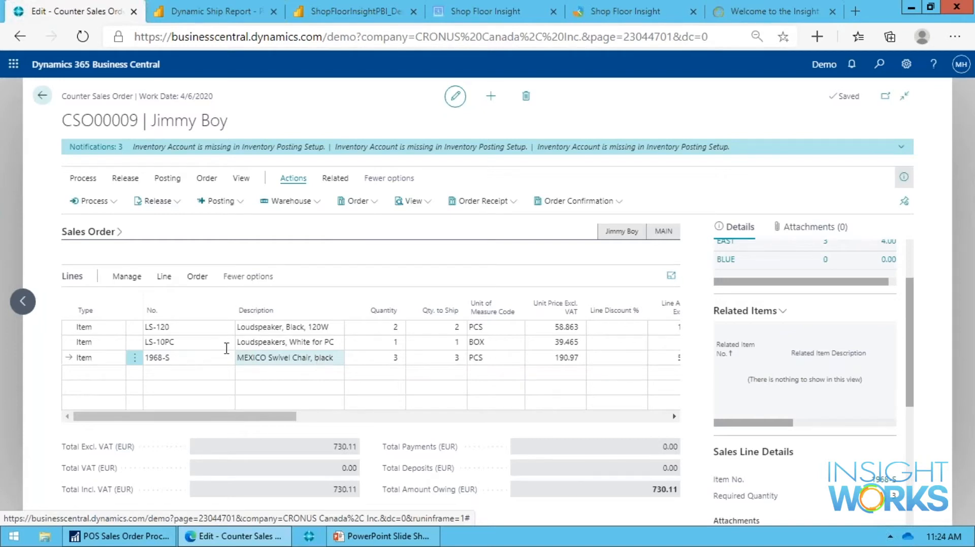
Set the unit price of the LS-120 loudspeaker line to 50.
key("Up")
key("Up")
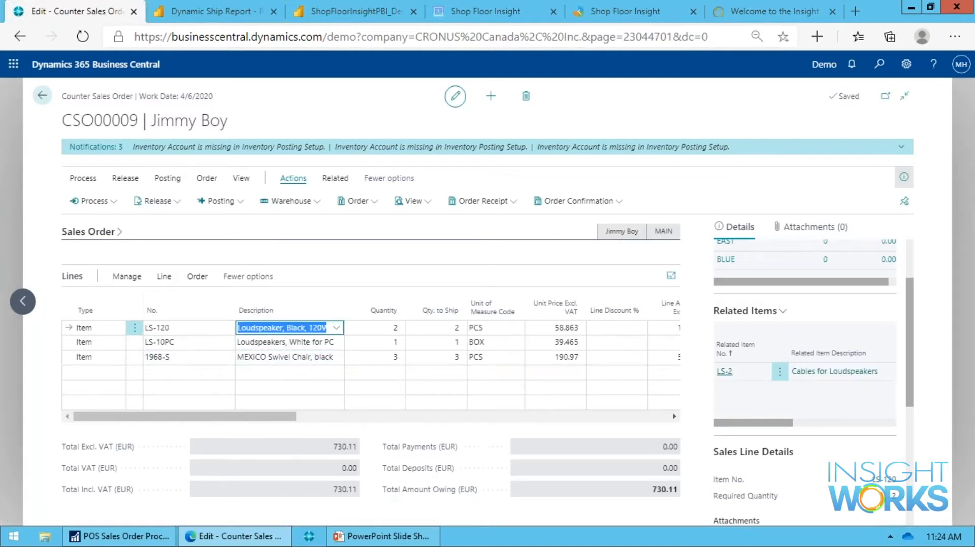
key("Tab")
key("Tab")
key("Tab")
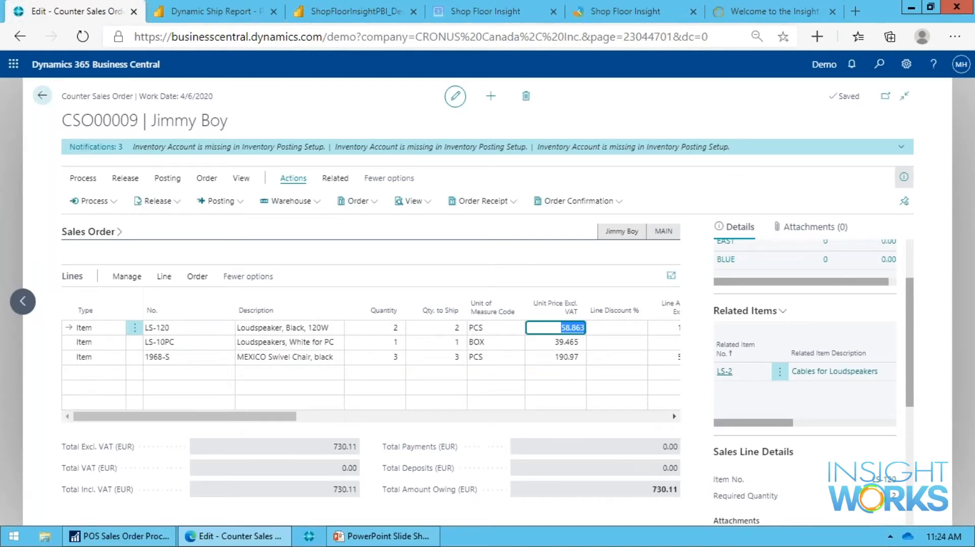
type("50")
key("Tab")
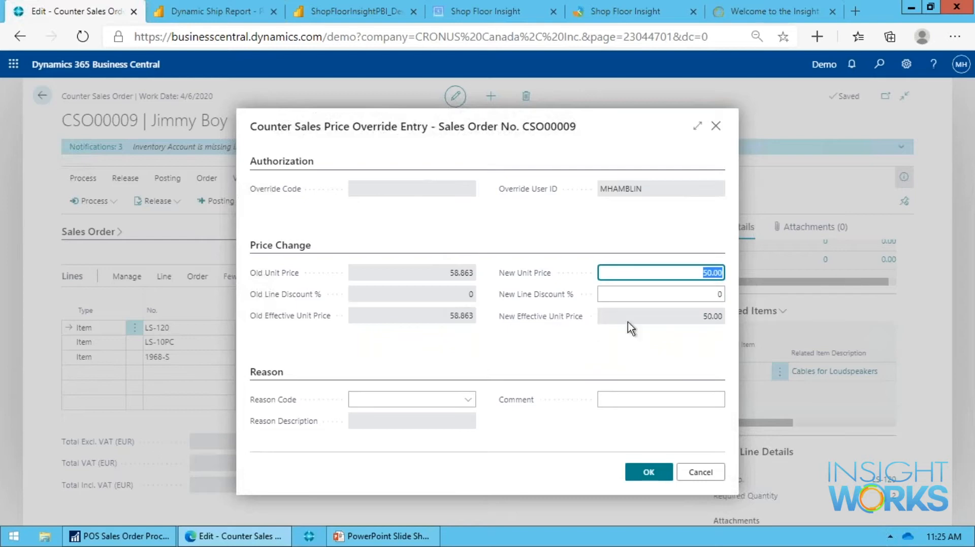
Complete the price override with a 4% line discount and reason code MATCH (Price match).
left_click(673, 278)
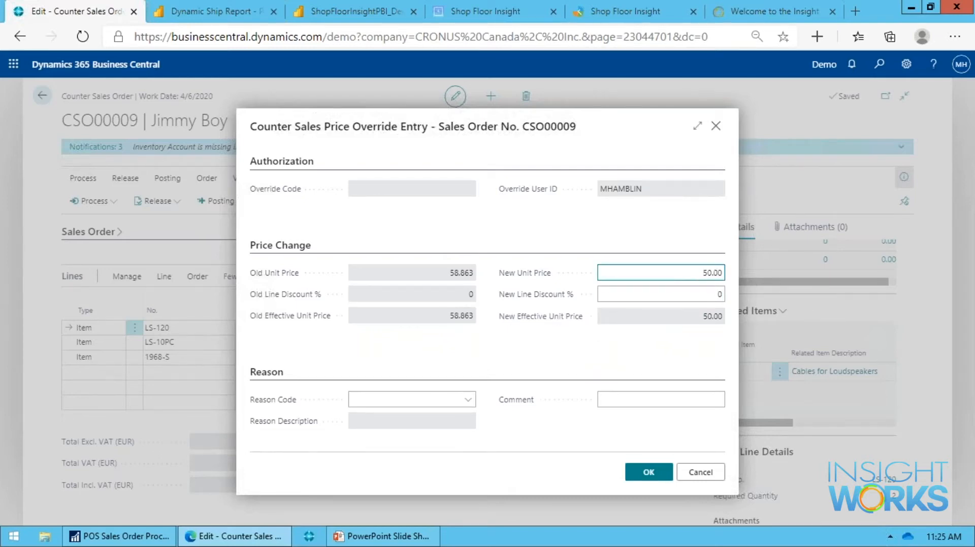
left_click(715, 301)
key("BackSpace")
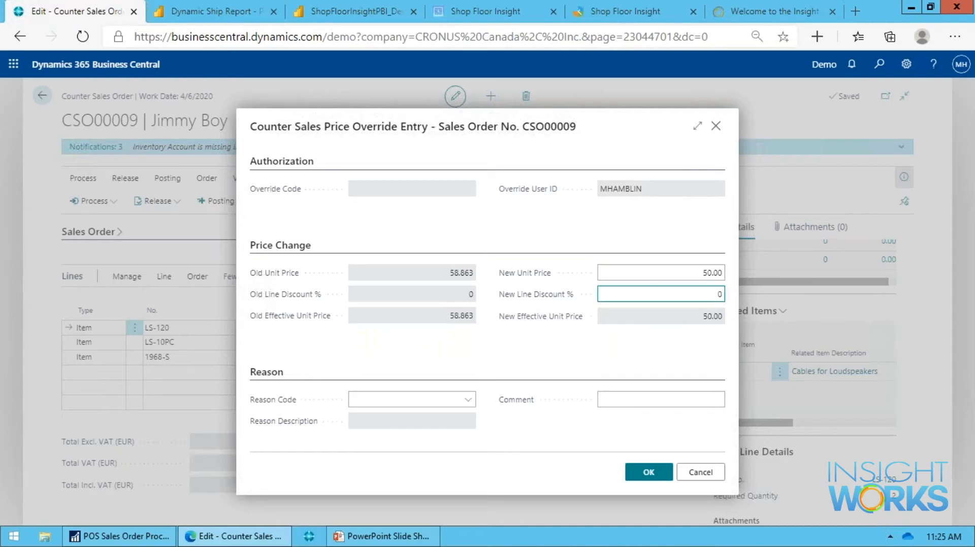
type("4")
key("Tab")
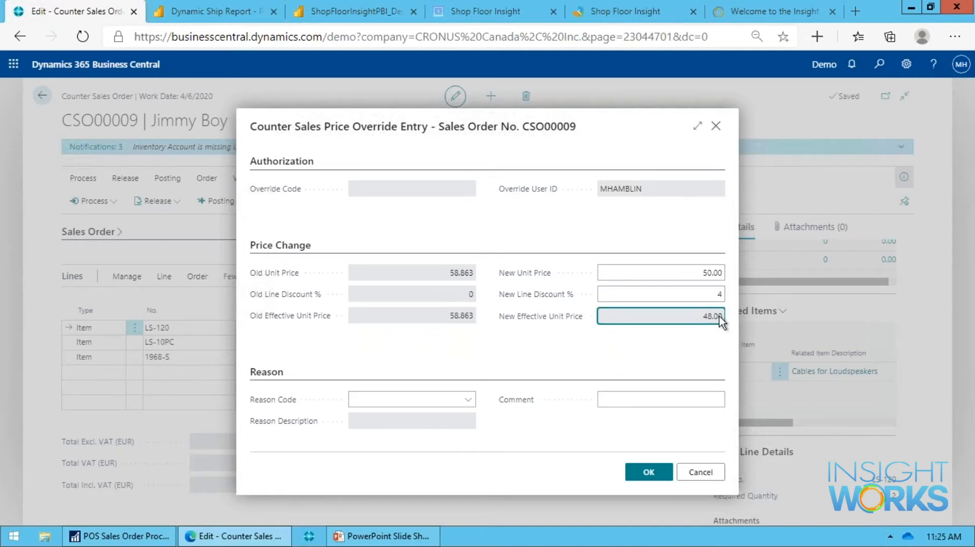
left_click(467, 400)
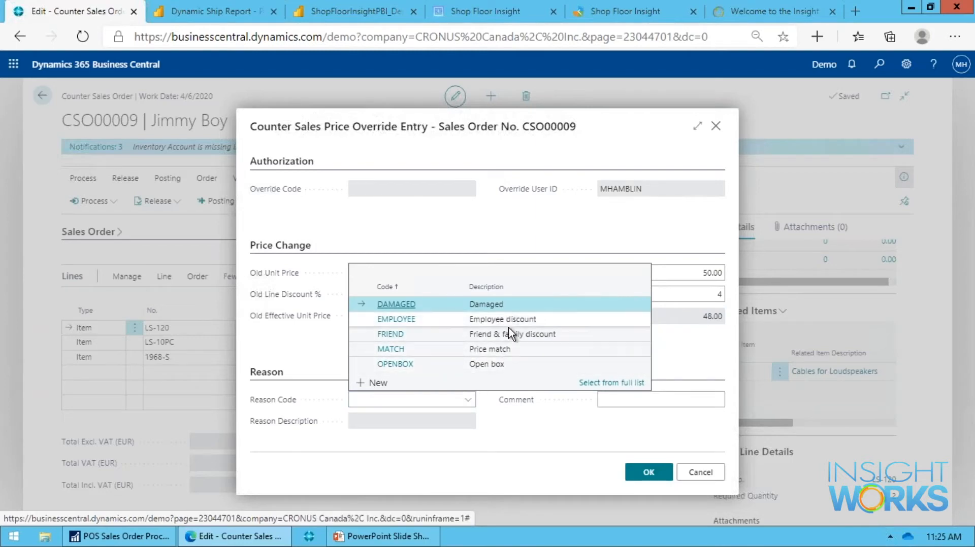
left_click(509, 348)
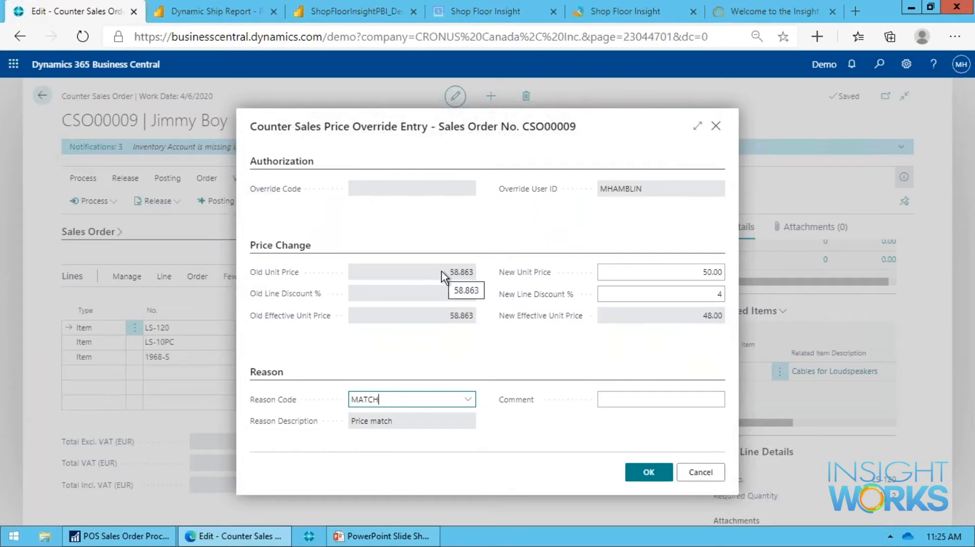
left_click(648, 473)
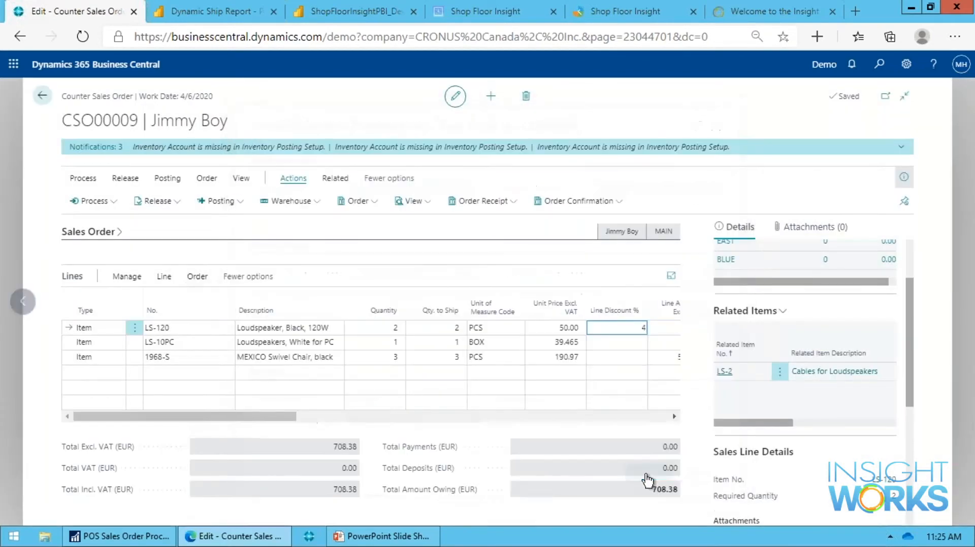
Open the enhanced item search from the MEXICO Swivel Chair line and examine the picture and details of the ATLANTA Whiteboard, base.
key("Down")
key("Left")
key("Left")
key("Left")
key("Left")
key("Left")
key("Left")
key("Left")
key("Left")
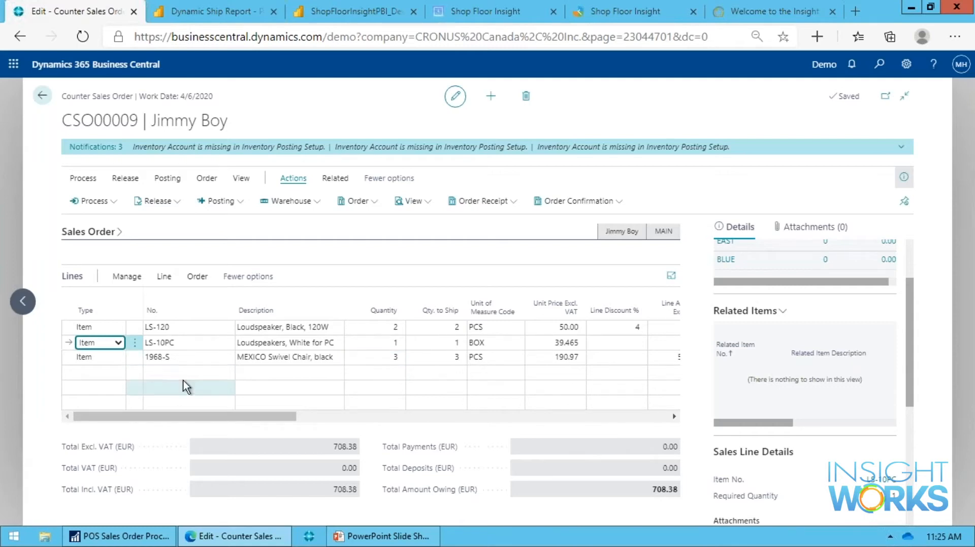
left_click(212, 360)
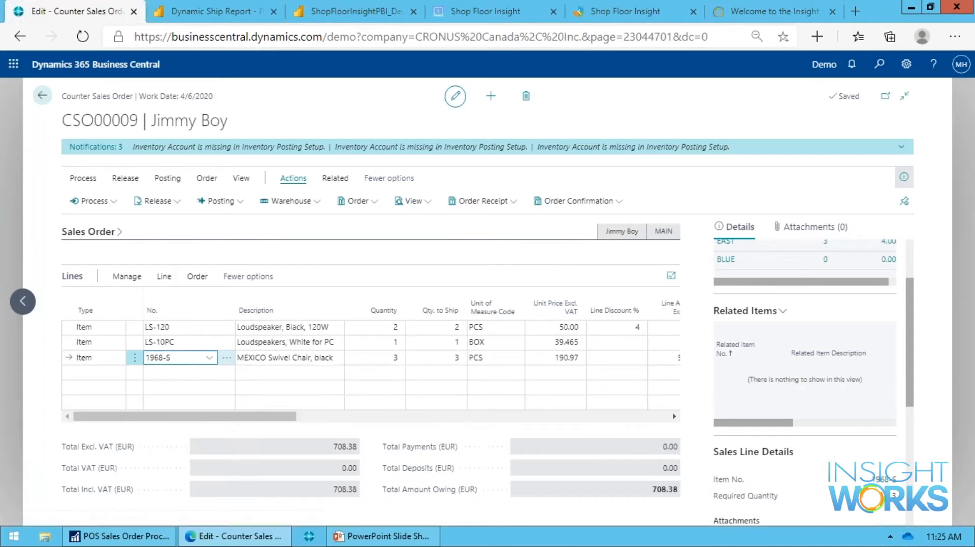
left_click(227, 358)
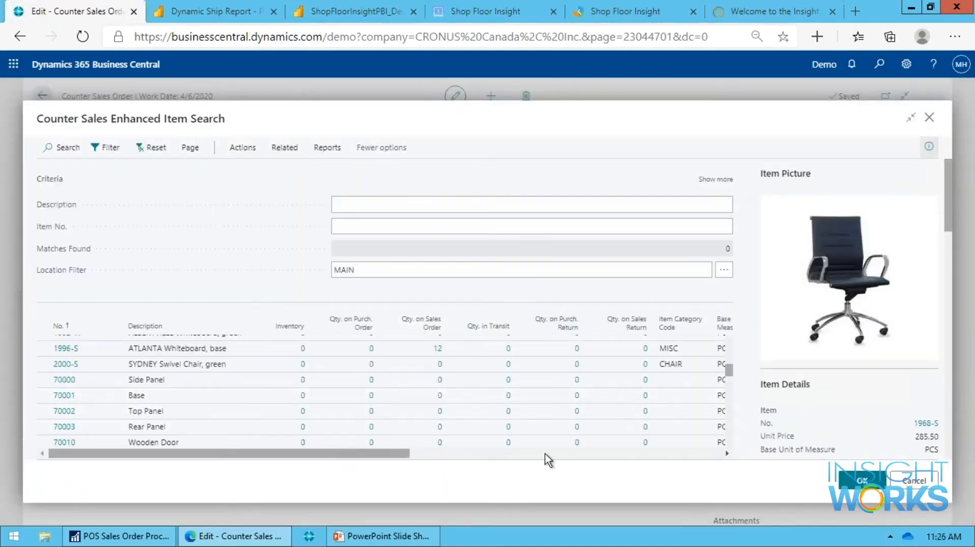
scroll(846, 382, "down", 10)
scroll(846, 382, "down", 15)
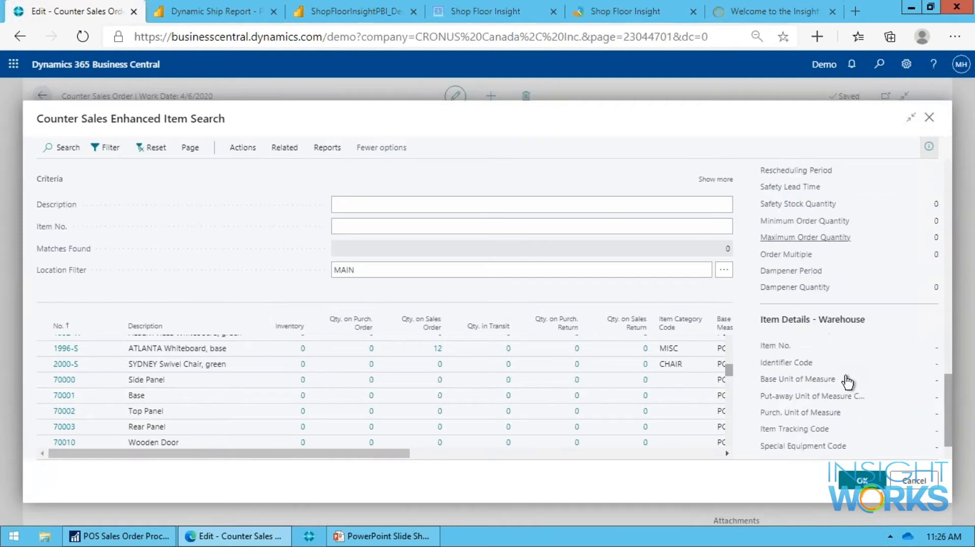
scroll(852, 401, "up", 20)
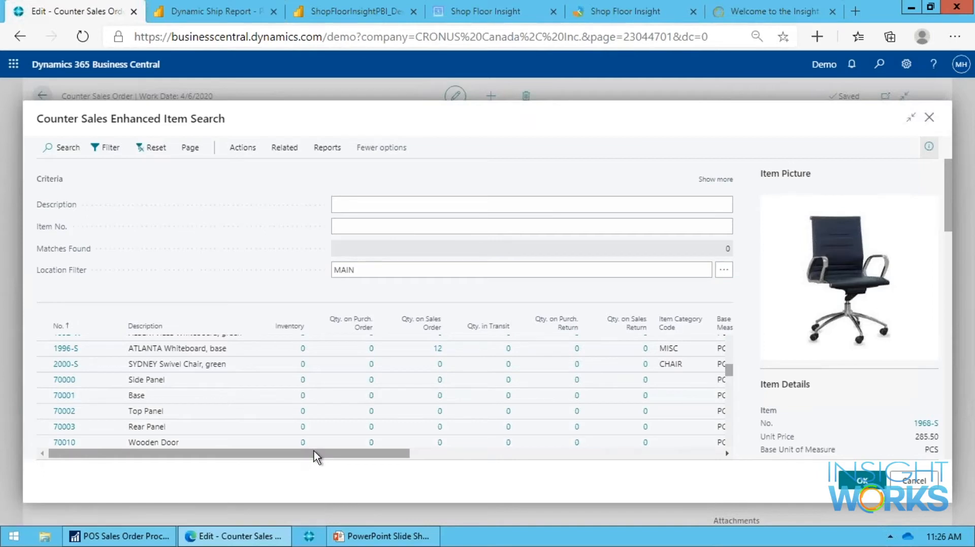
mouse_move(315, 456)
left_mouse_down()
mouse_move(450, 462)
mouse_move(315, 457)
left_mouse_up()
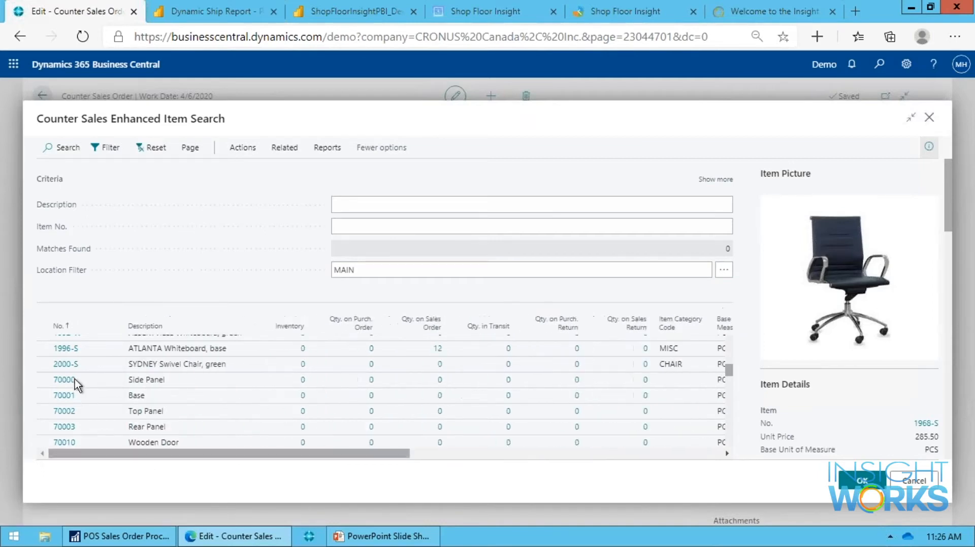
left_click(186, 349)
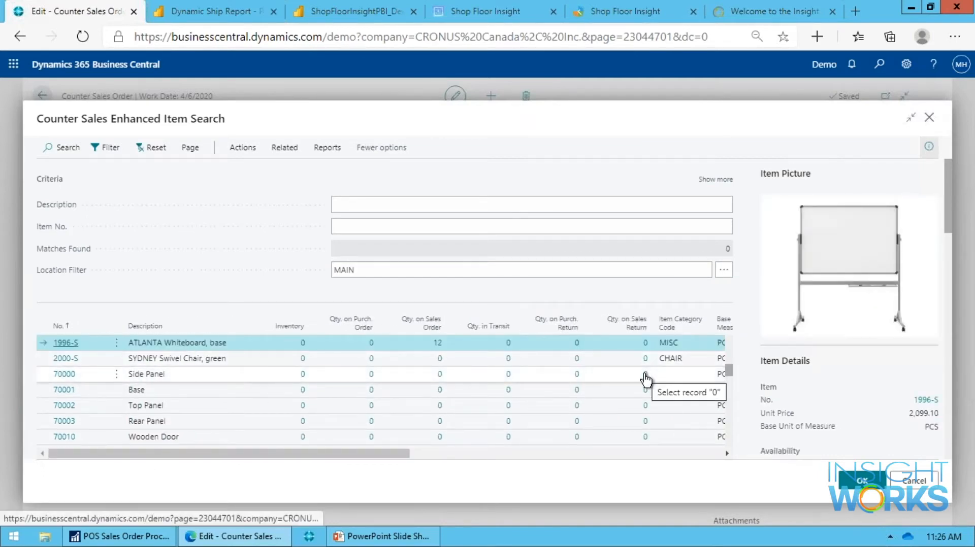
scroll(649, 380, "up", 1)
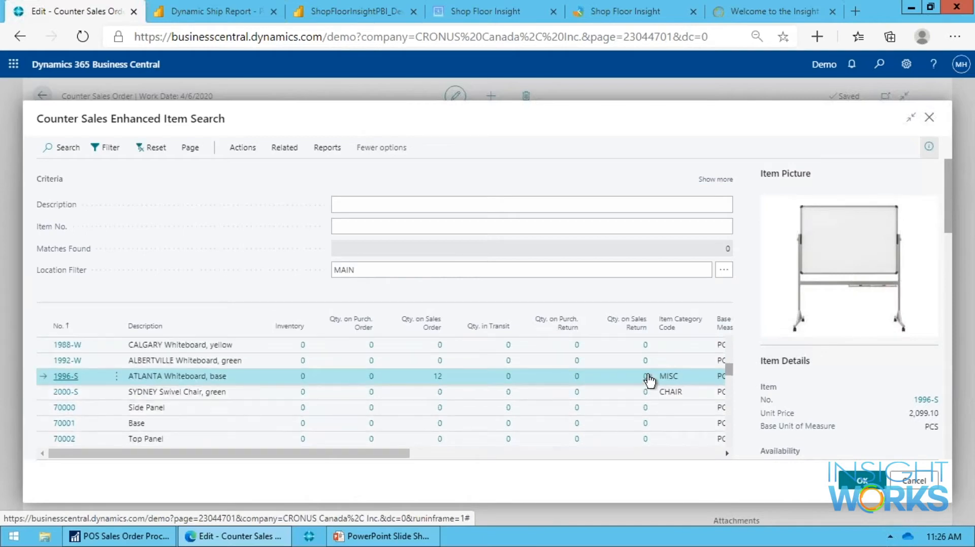
scroll(649, 379, "up", 1)
Show all item search criteria, search by lot number 12, and close the search without replacing the swivel chair item.
left_click(715, 179)
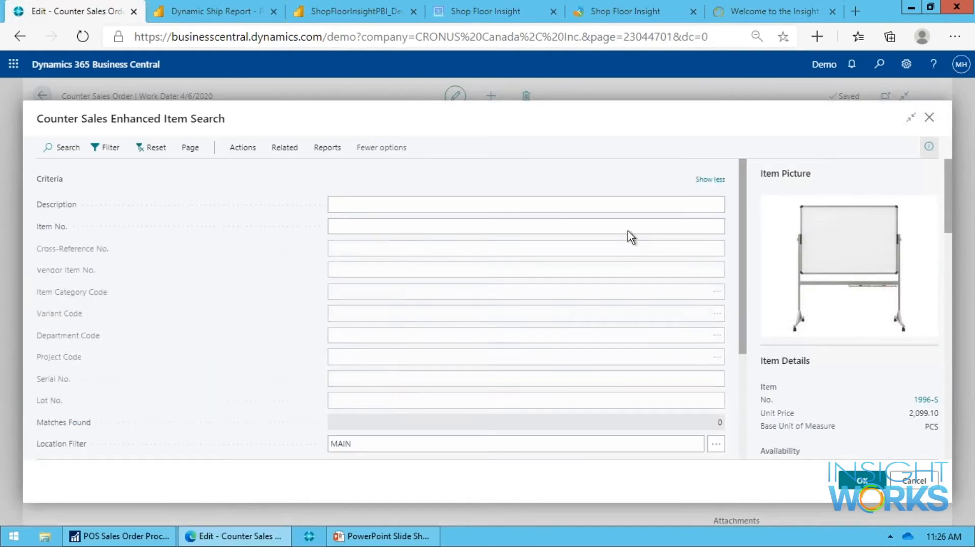
left_click(385, 399)
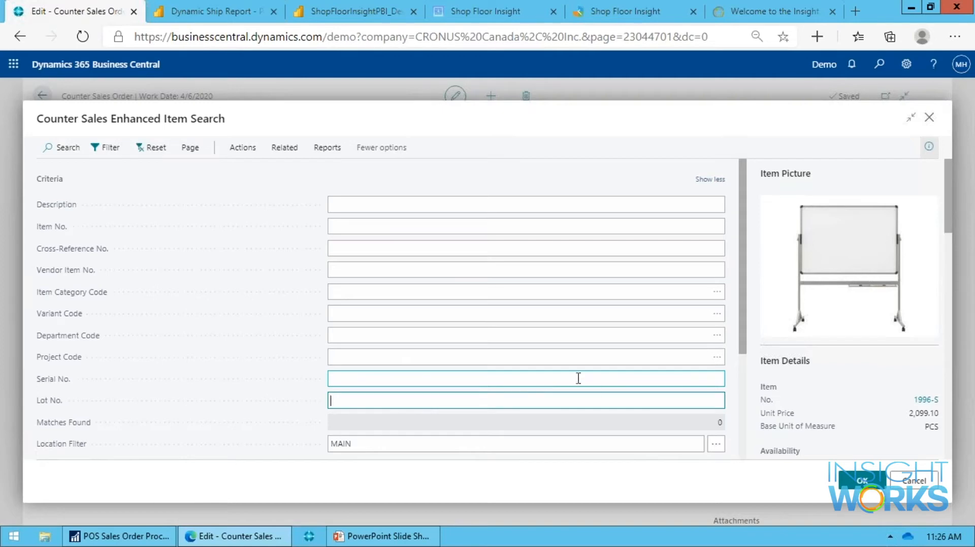
type("12")
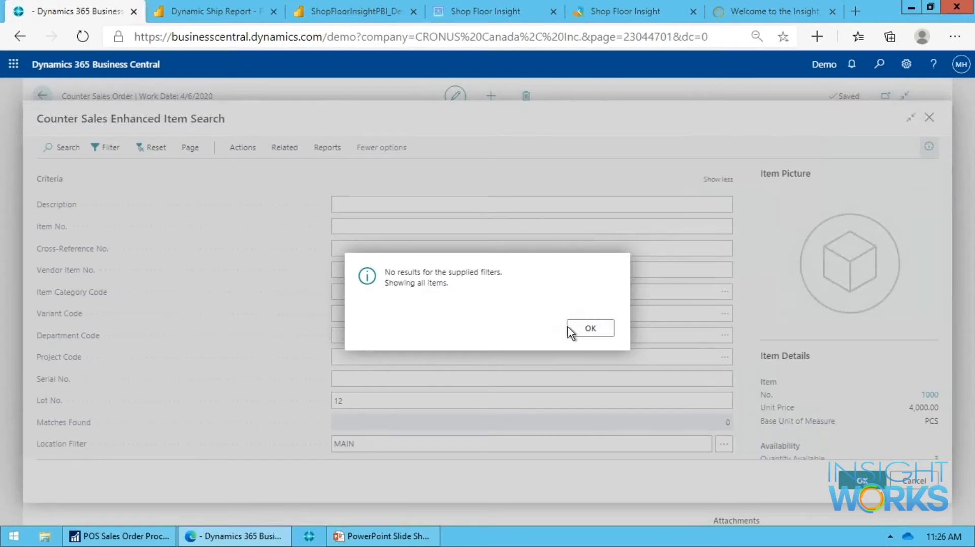
left_click(584, 333)
double_click(334, 402)
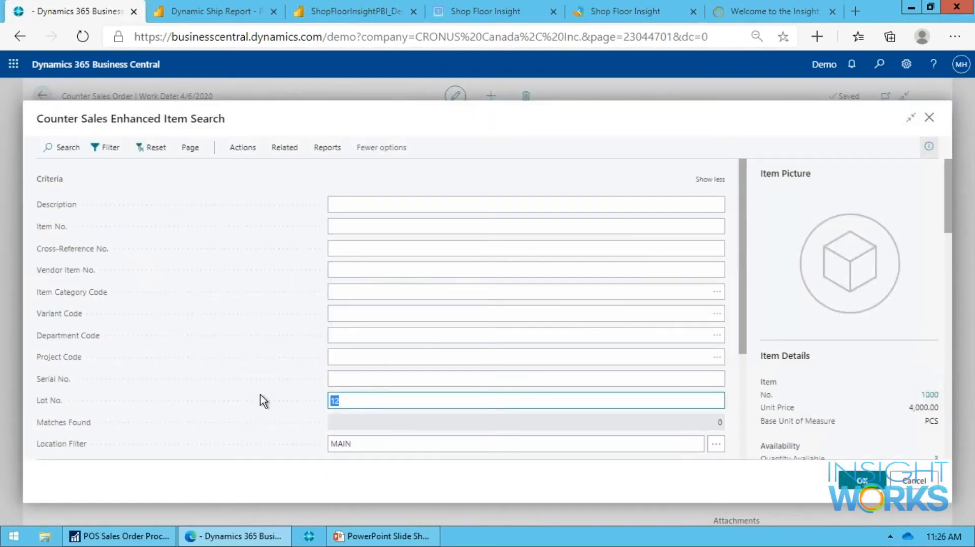
scroll(401, 404, "down", 3)
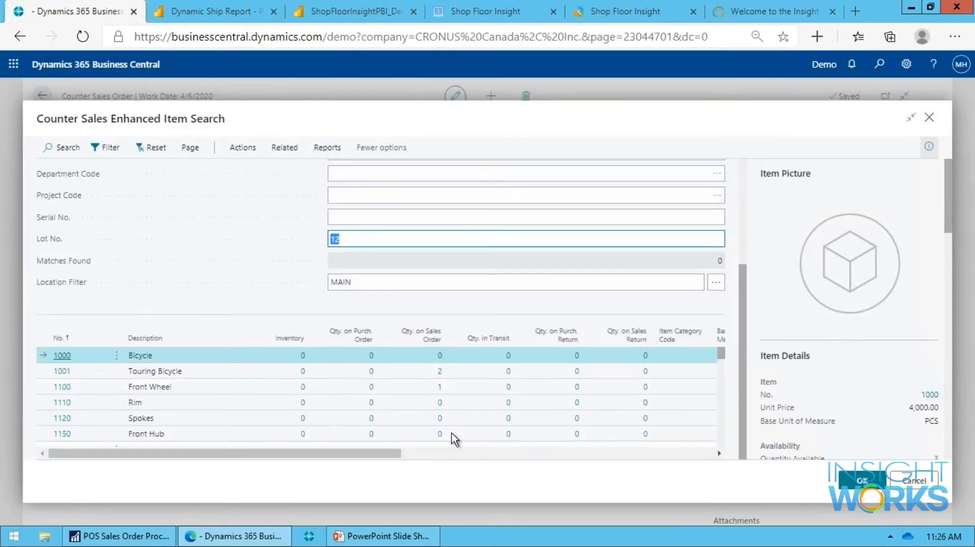
scroll(468, 388, "up", 3)
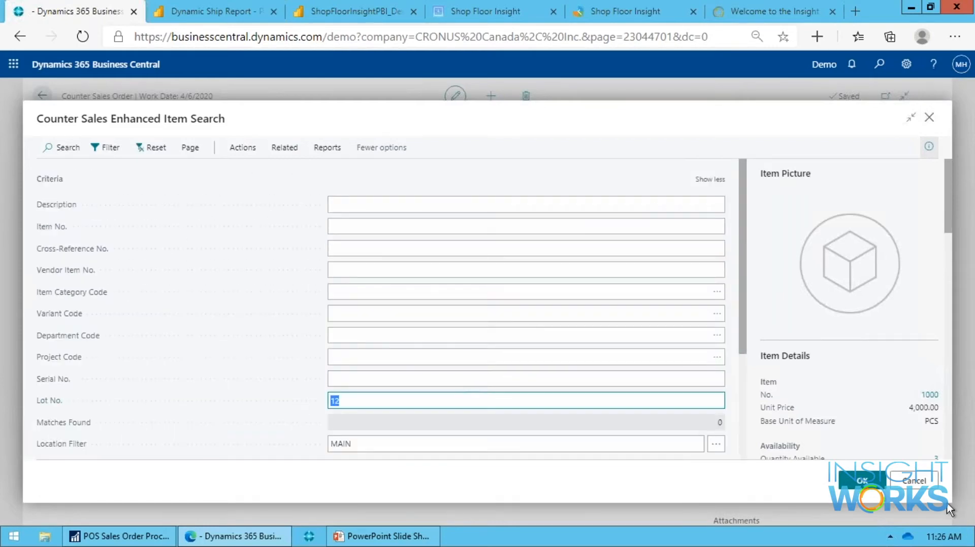
mouse_move(905, 483)
left_click(862, 480)
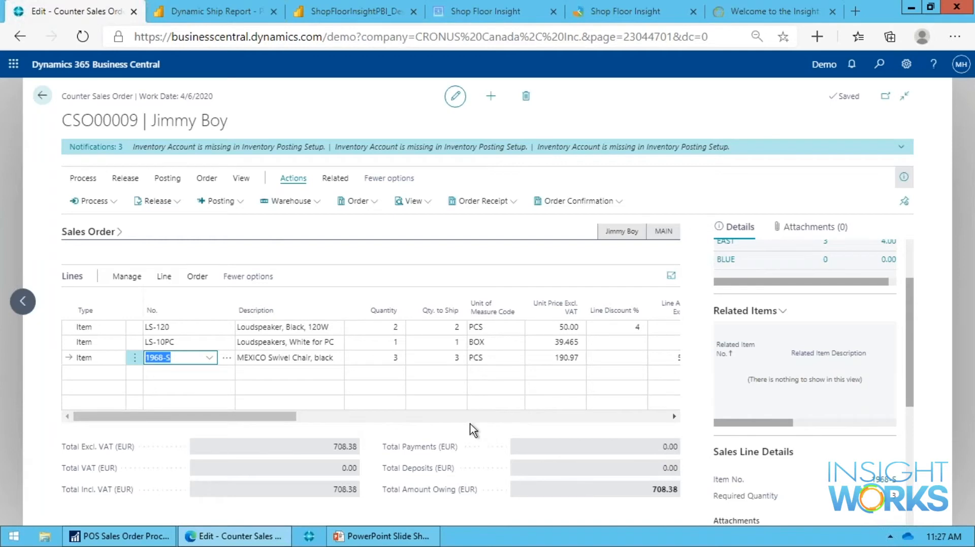
Expand the sales order header to review its customer, contact and location fields, and collapse it again.
left_click(103, 233)
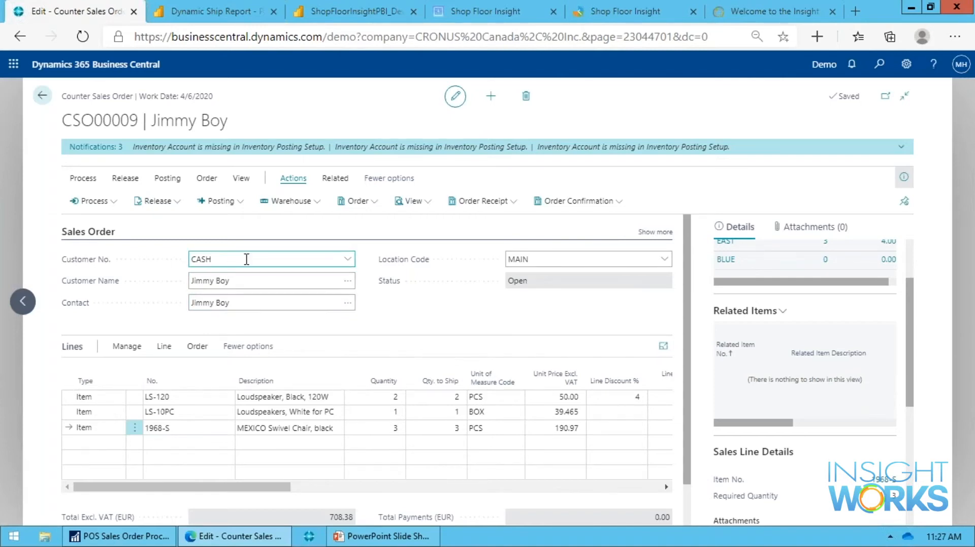
left_click(98, 233)
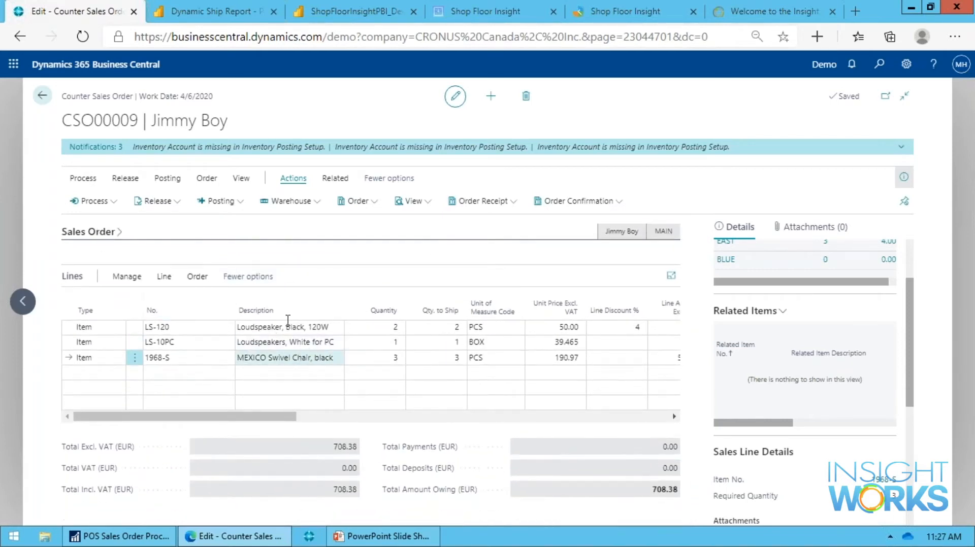
Open payment processing for the order and enter an AMEX payment of 200.
key("F9")
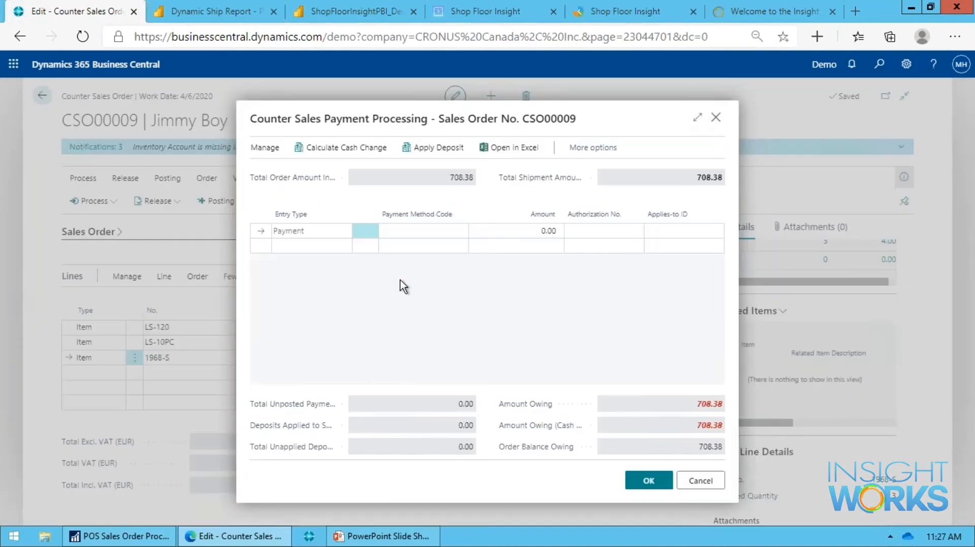
left_click(434, 235)
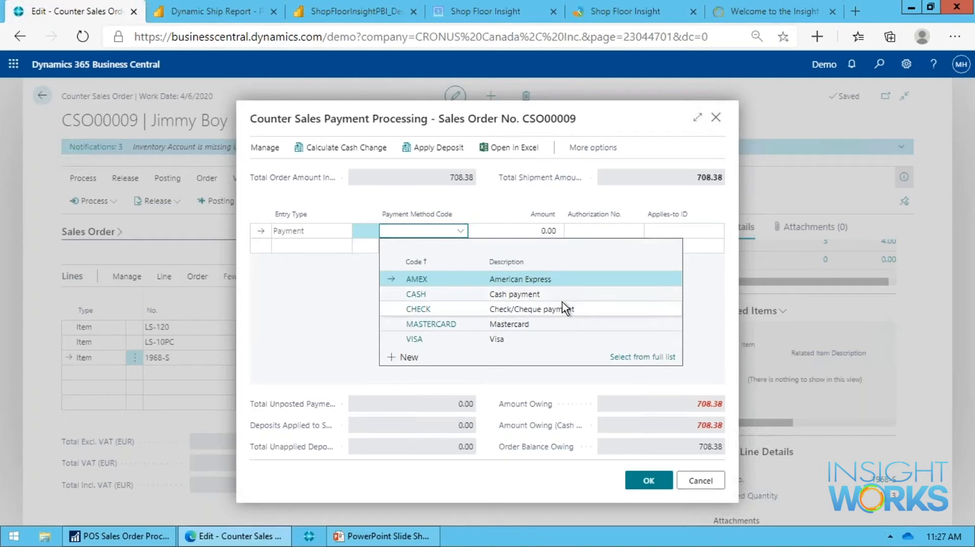
left_click(426, 279)
key("Tab")
type("200")
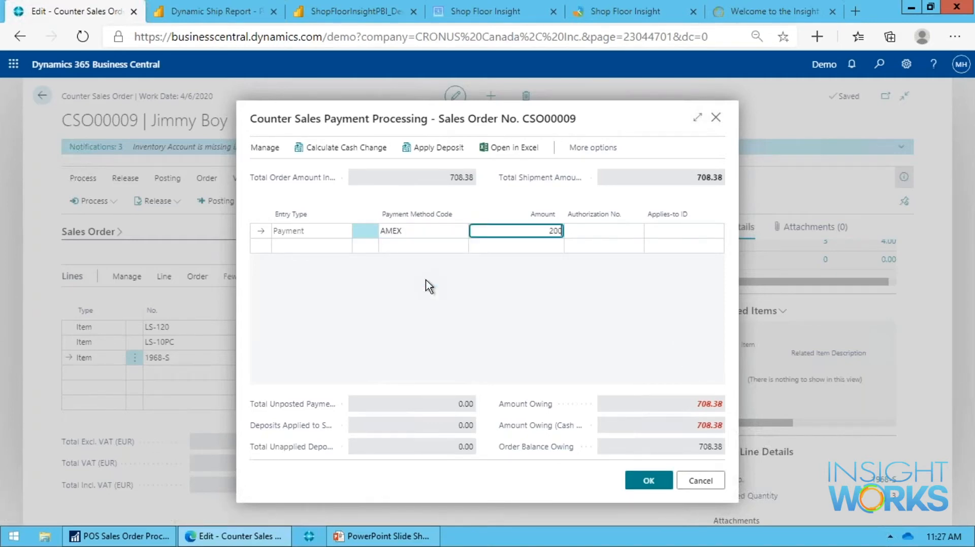
key("Tab")
key("Tab")
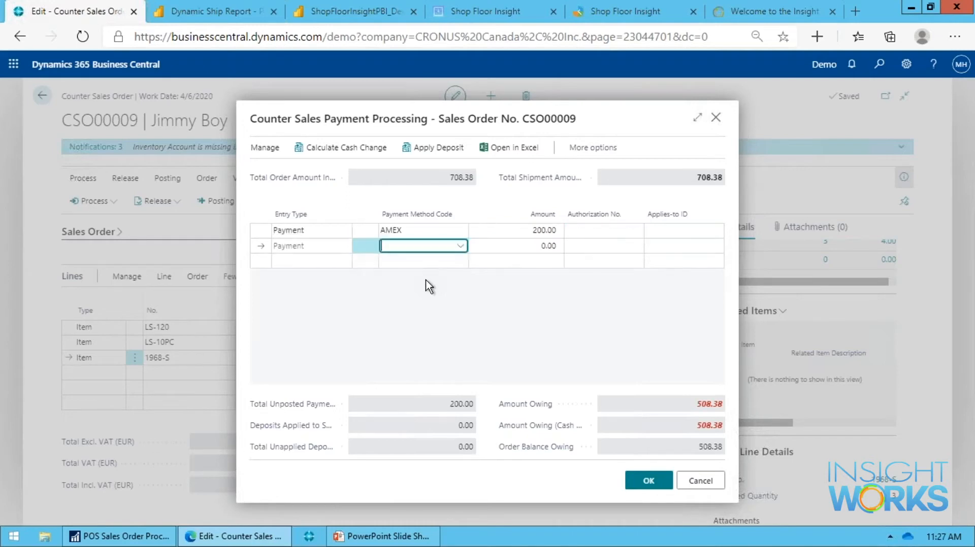
Enter the card authorization number on the AMEX payment line.
key("shift+Tab")
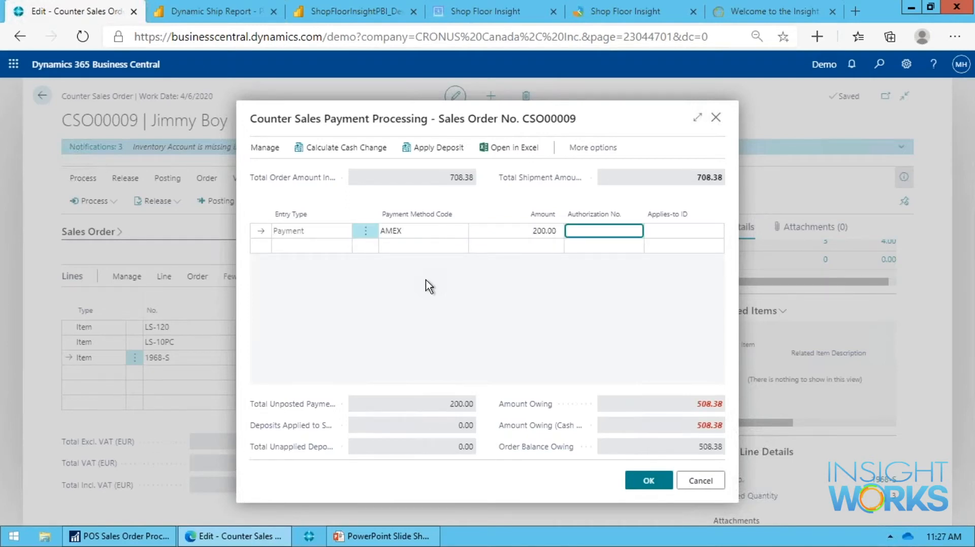
type("586349")
key("Tab")
key("shift+Tab")
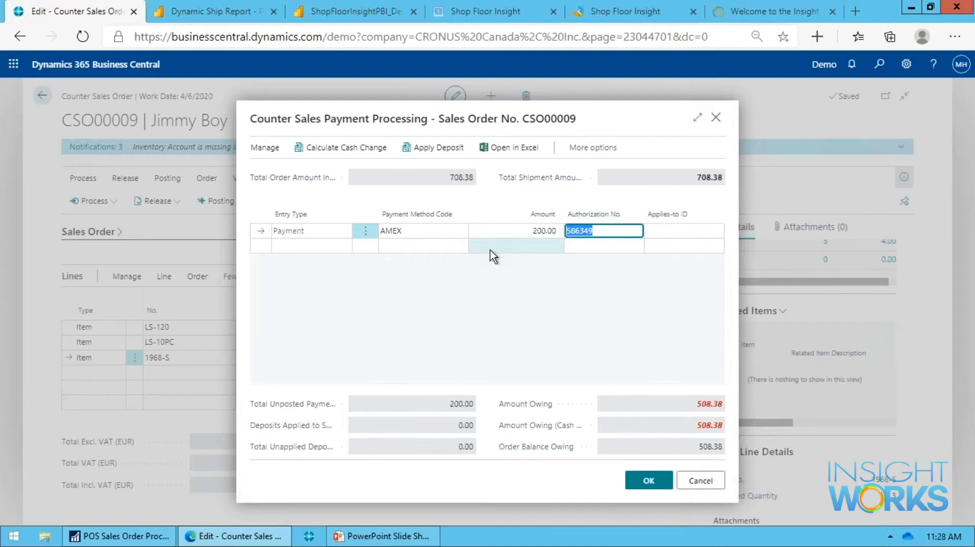
Add a CASH payment of 508.38, and cancel payment processing with removal of all entered payments.
left_click(419, 246)
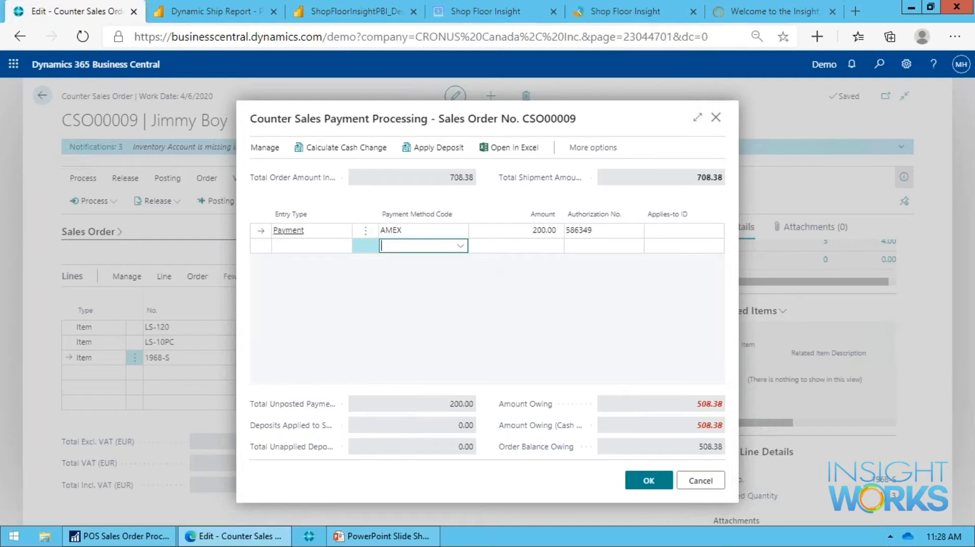
type("cash")
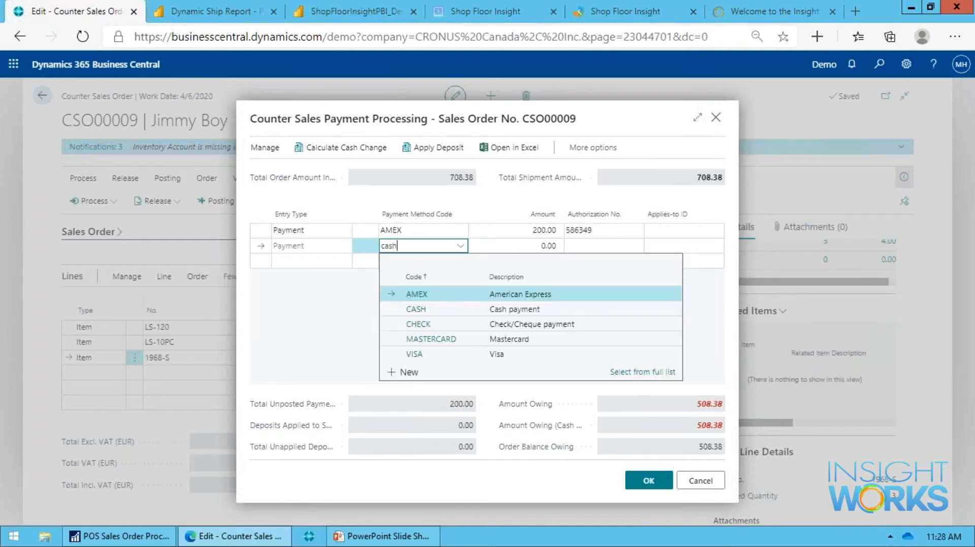
key("Tab")
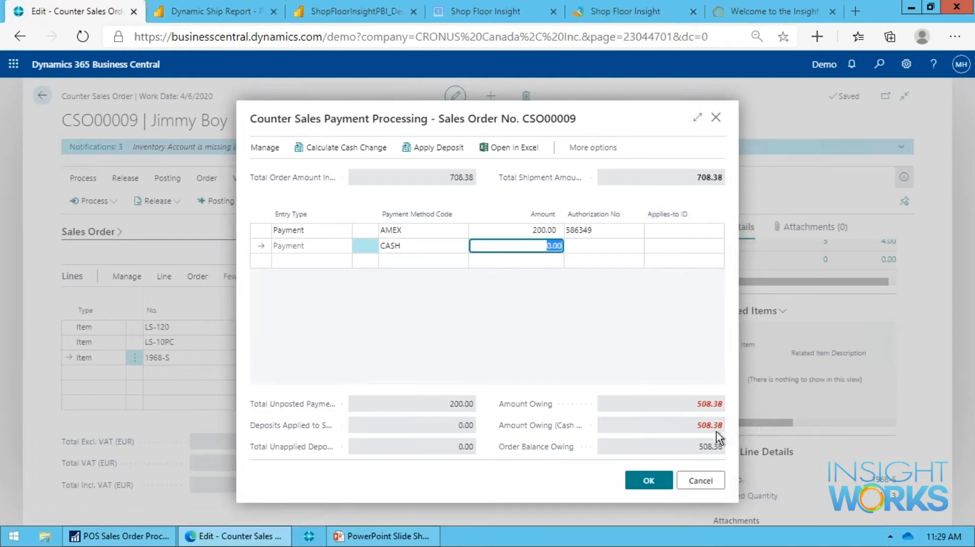
type("508.38")
key("Tab")
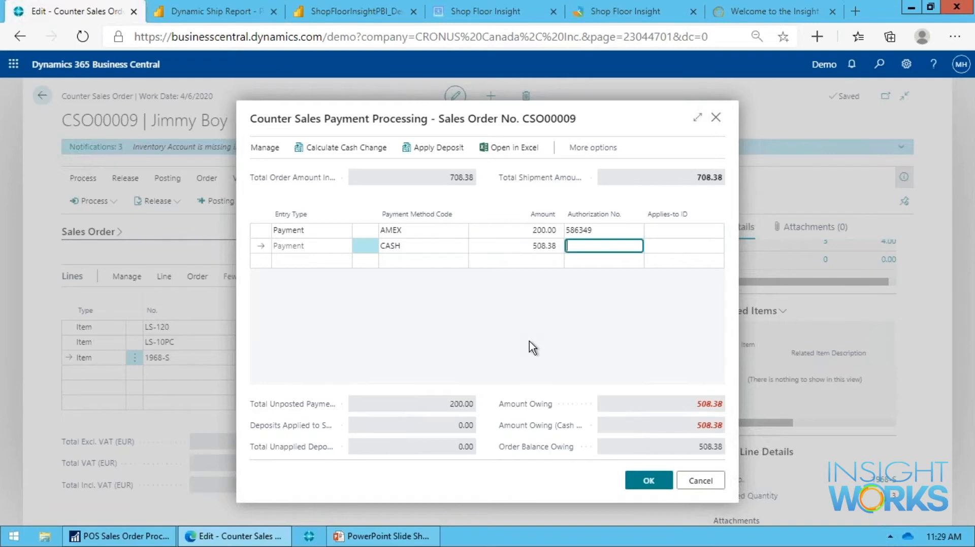
key("Down")
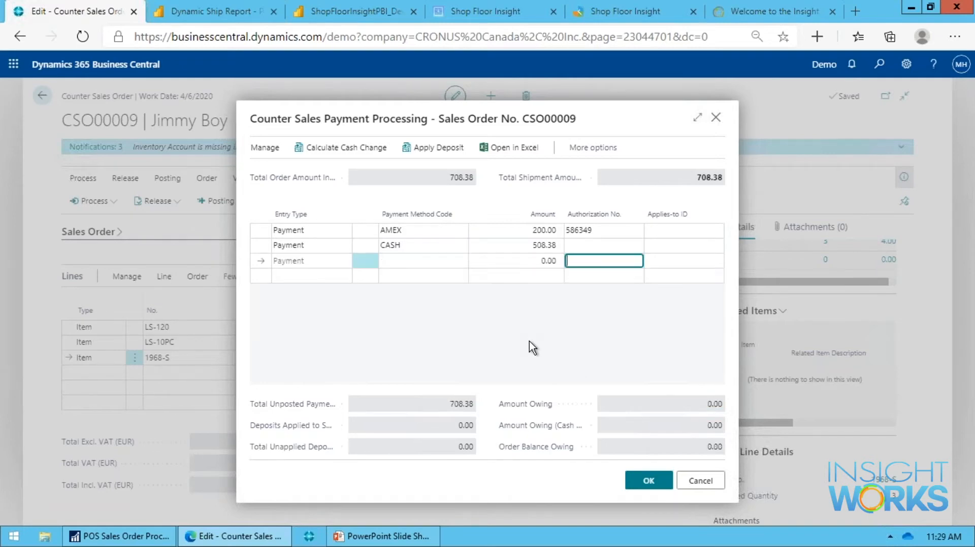
key("Up")
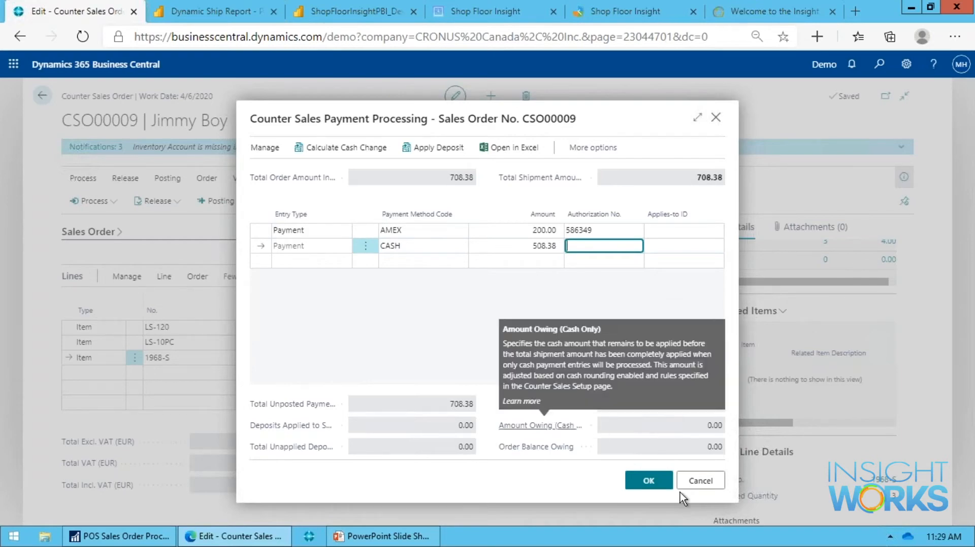
left_click(706, 484)
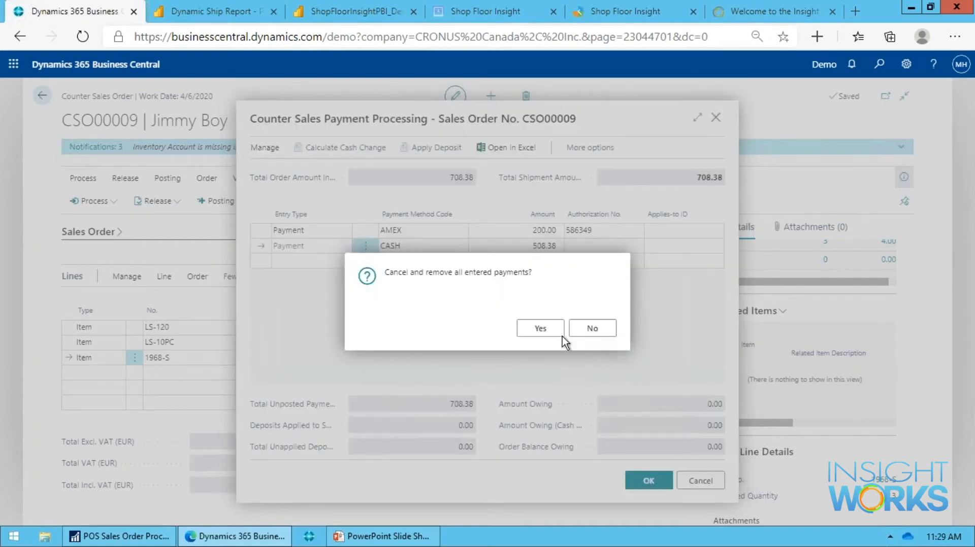
left_click(546, 329)
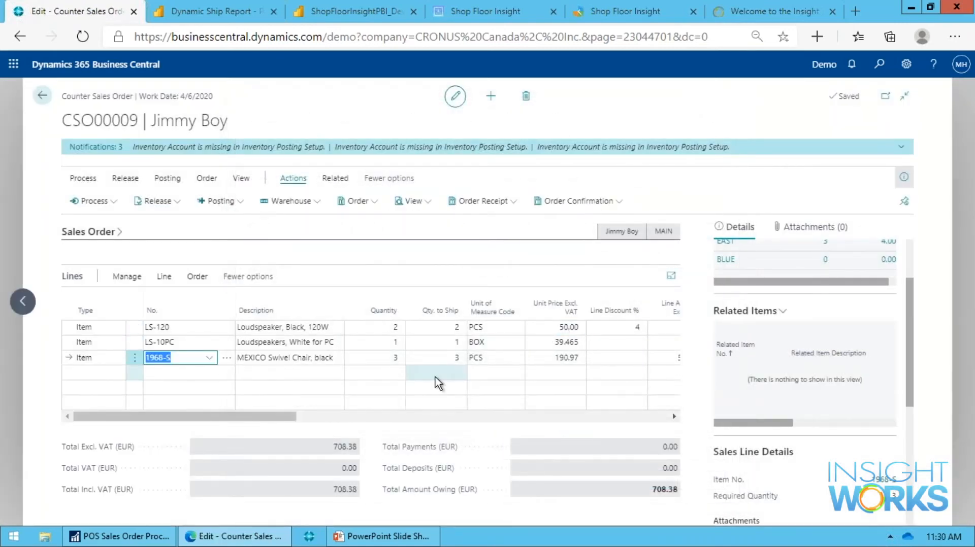
Clear the quantity to ship on the MEXICO Swivel Chair line, leaving the shipping quantities of the two loudspeaker lines as entered.
left_click(451, 360)
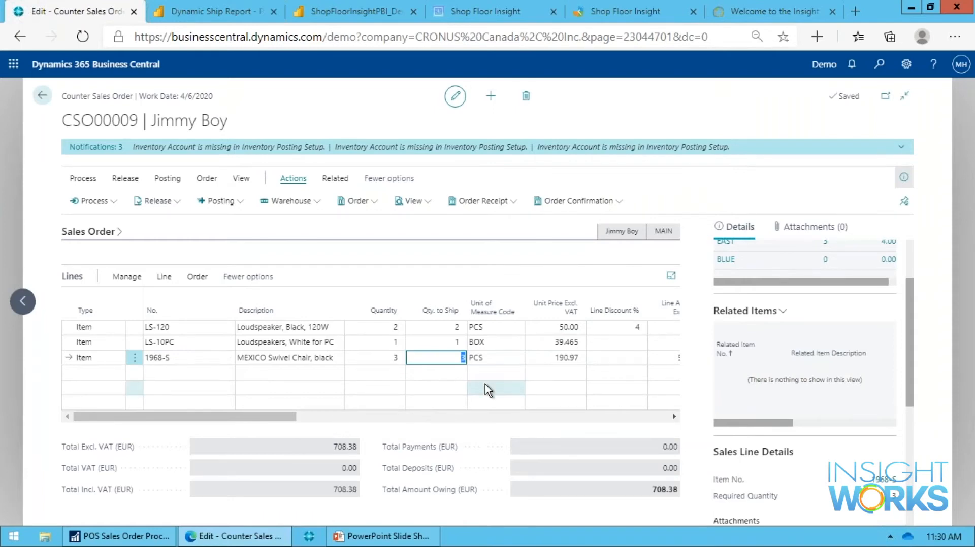
key("Up")
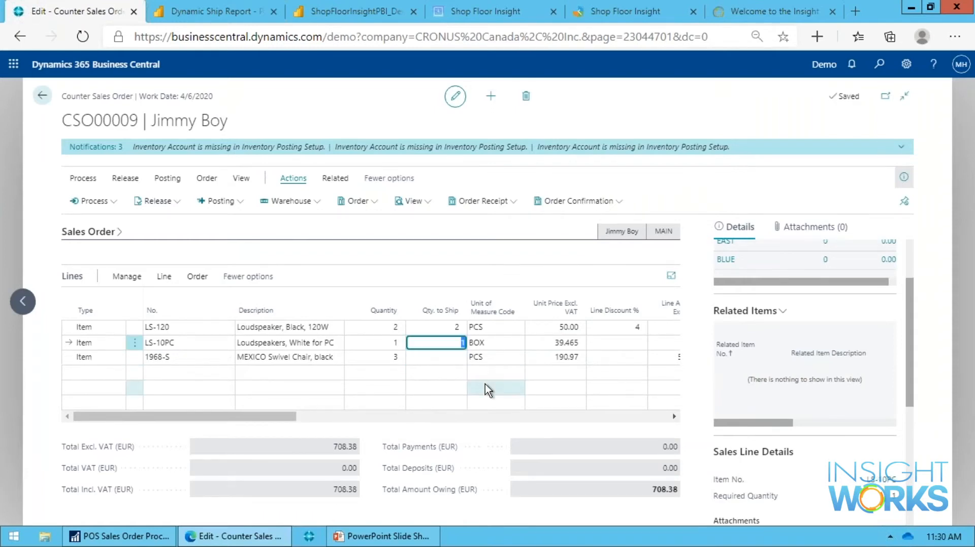
key("shift+Up")
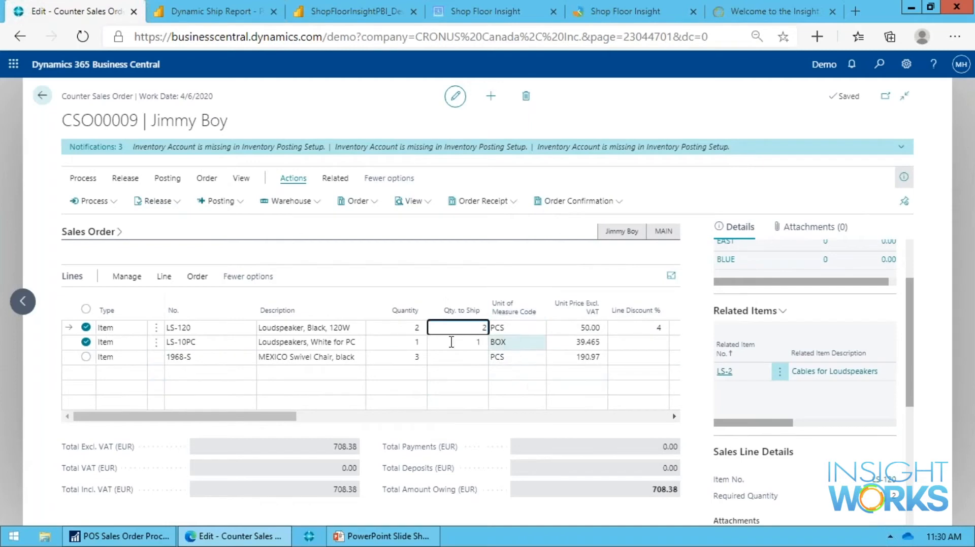
left_click(418, 359)
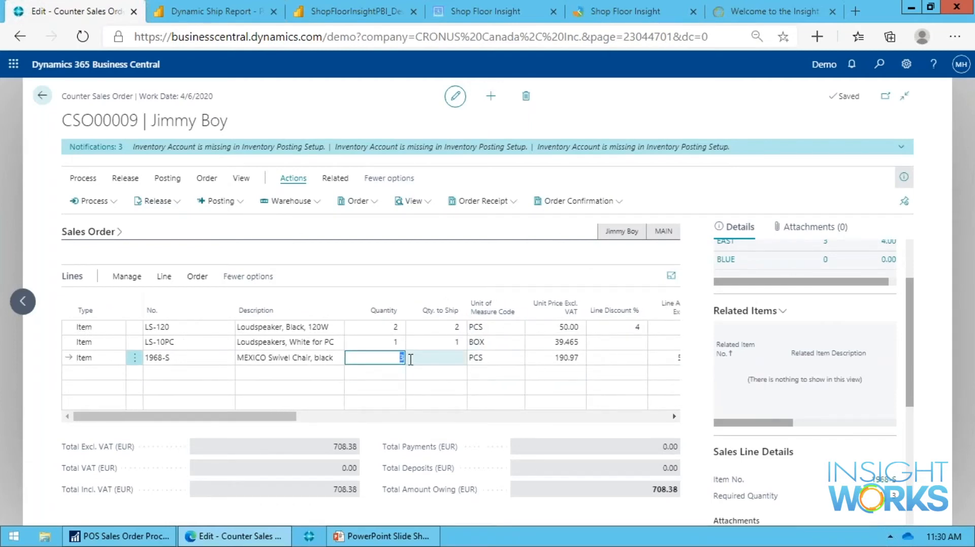
Look at the order's deposit processing form and close it, and review the customer name in the sales order header.
left_click(83, 178)
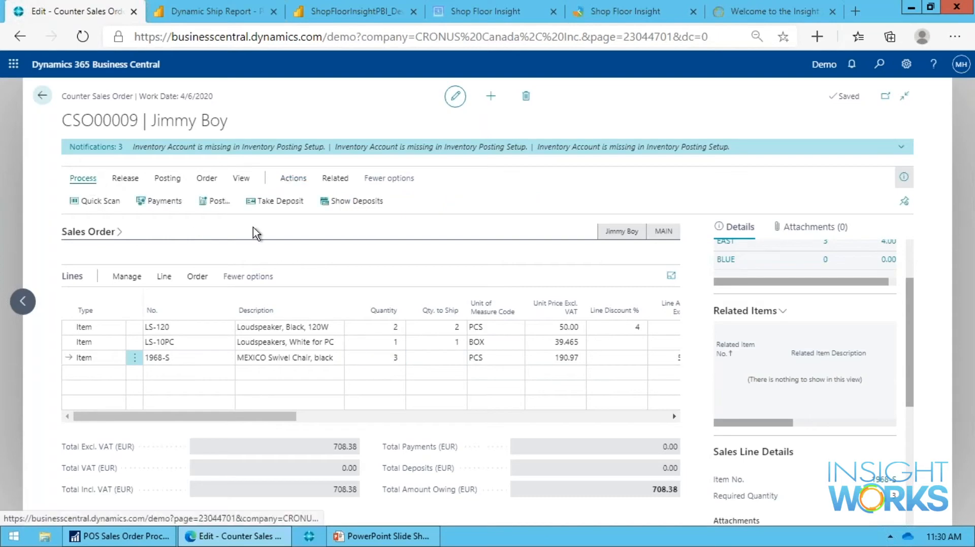
left_click(264, 203)
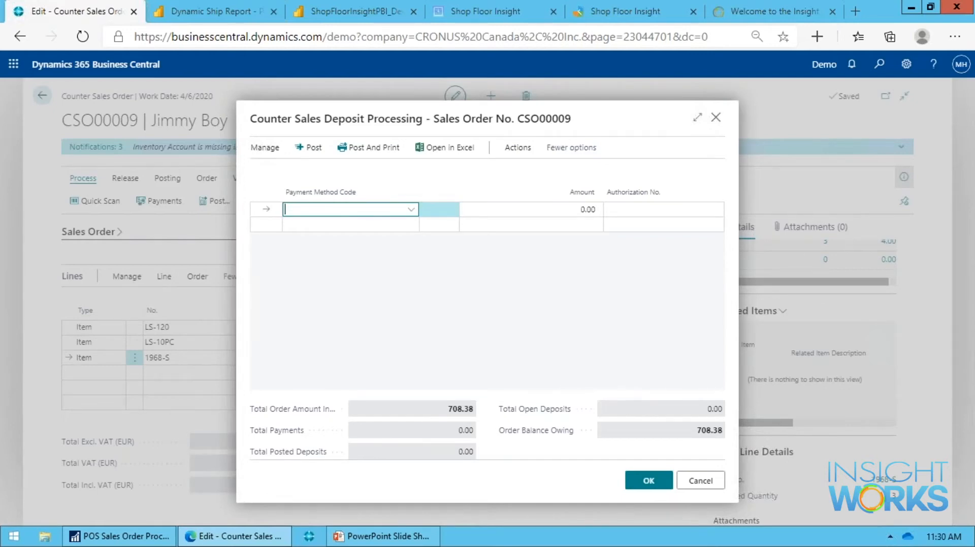
left_click(714, 477)
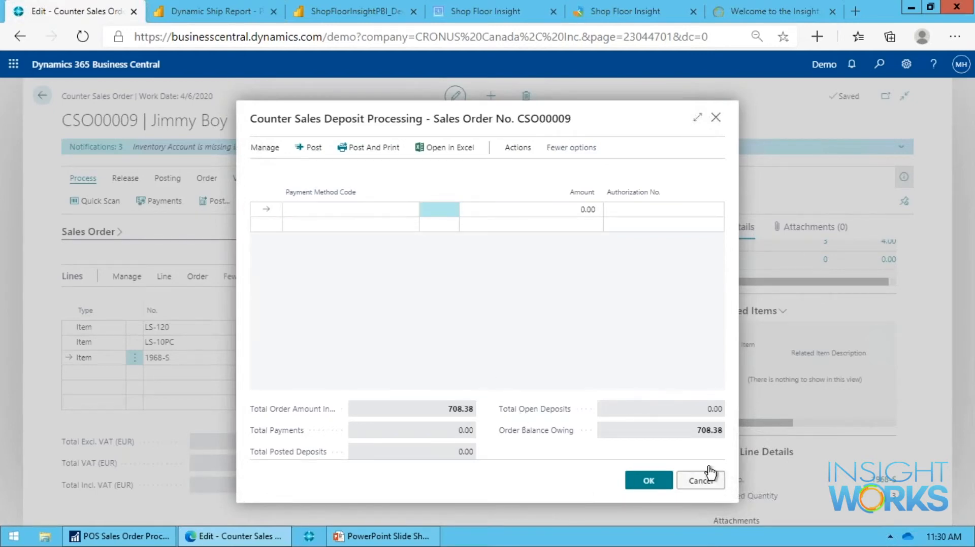
left_click(88, 231)
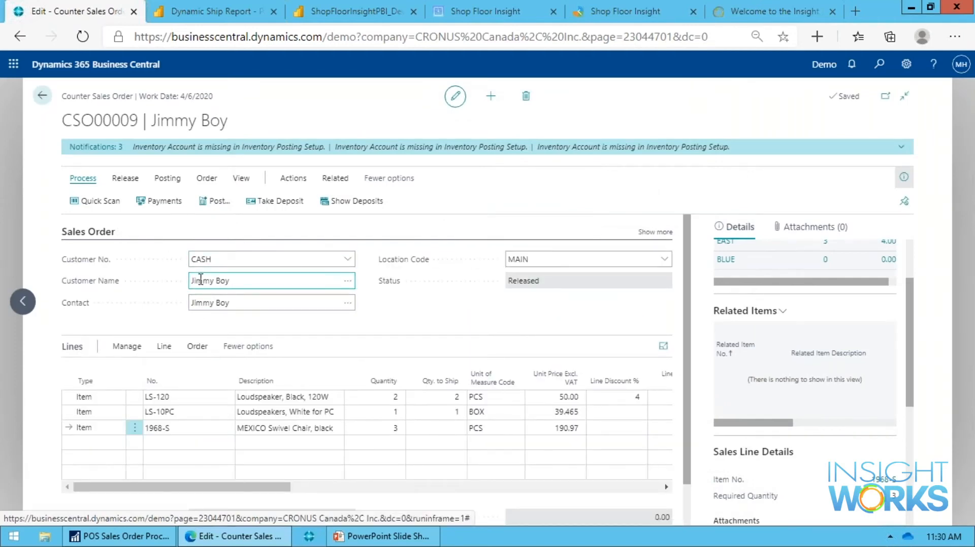
left_click_drag(202, 281, 252, 281)
left_click(92, 237)
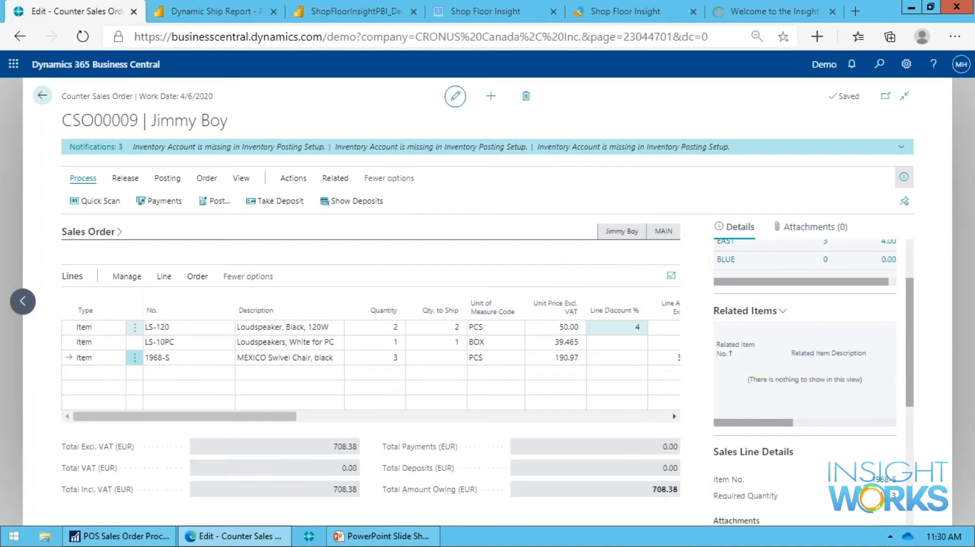
Open deposit processing for the order and enter a CASH deposit of 50.
left_click(314, 203)
type("cash")
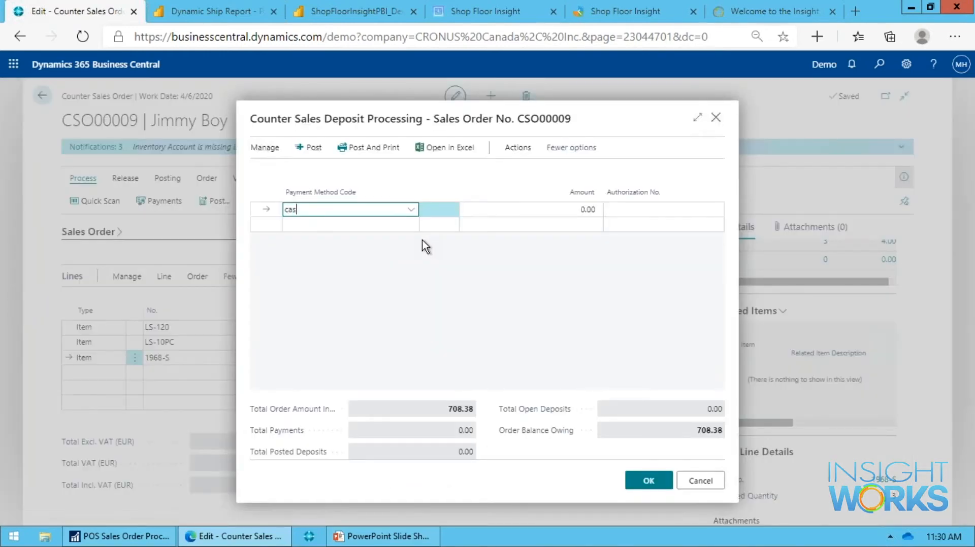
key("Tab")
type("50")
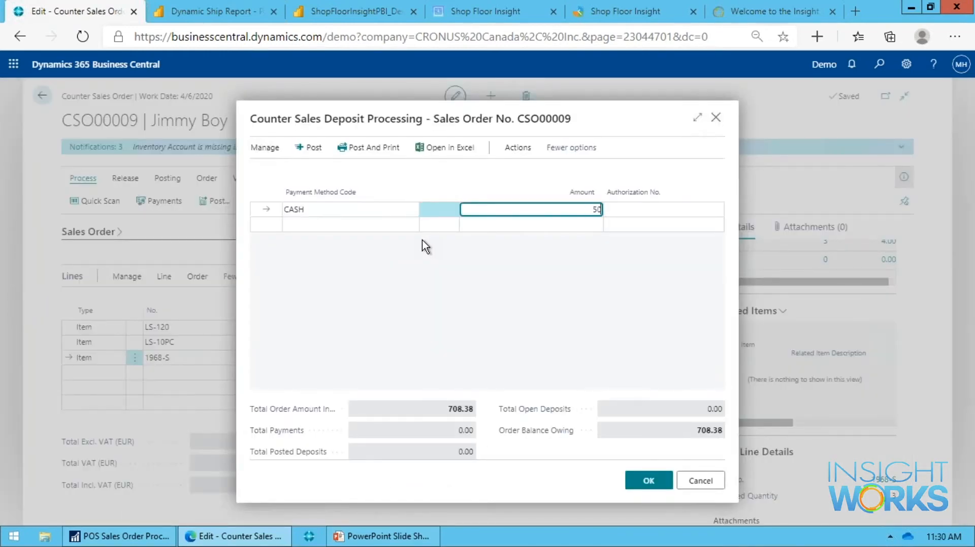
key("Tab")
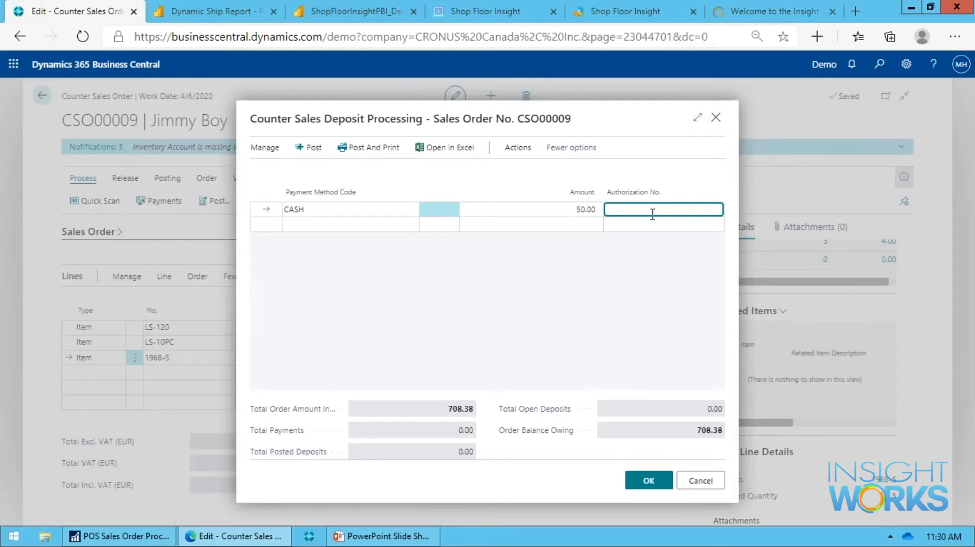
Try to post the CASH deposit, cancel deposit processing, and check the deposits recorded for the order.
left_click(639, 486)
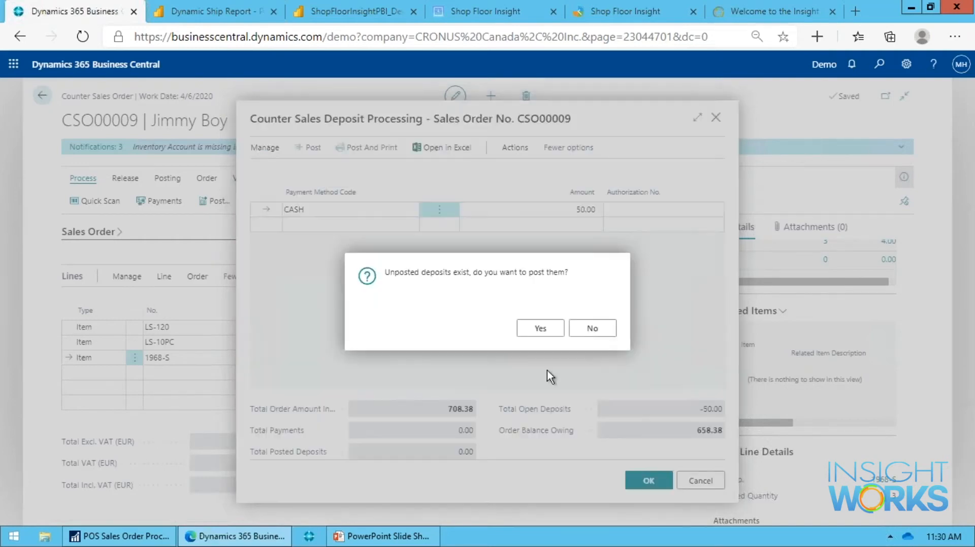
left_click(537, 330)
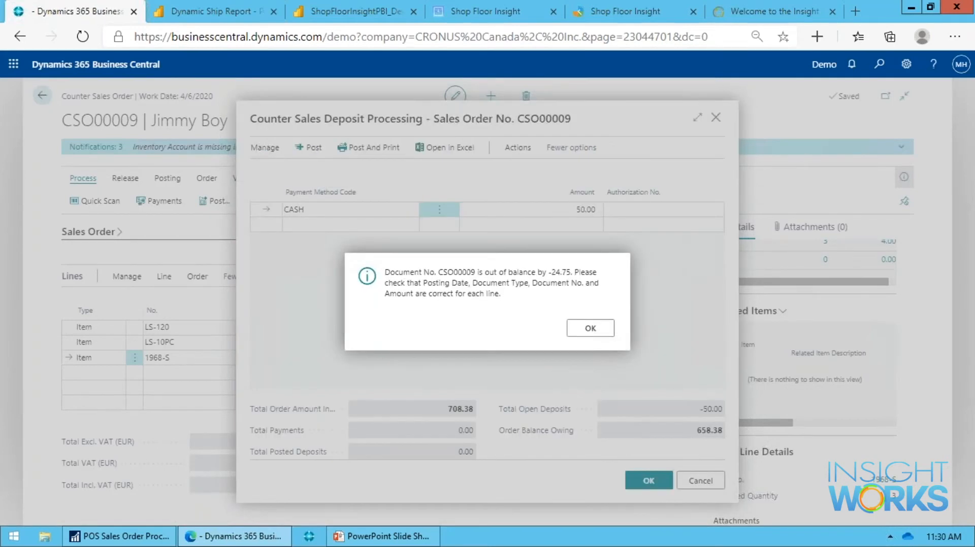
left_click(586, 330)
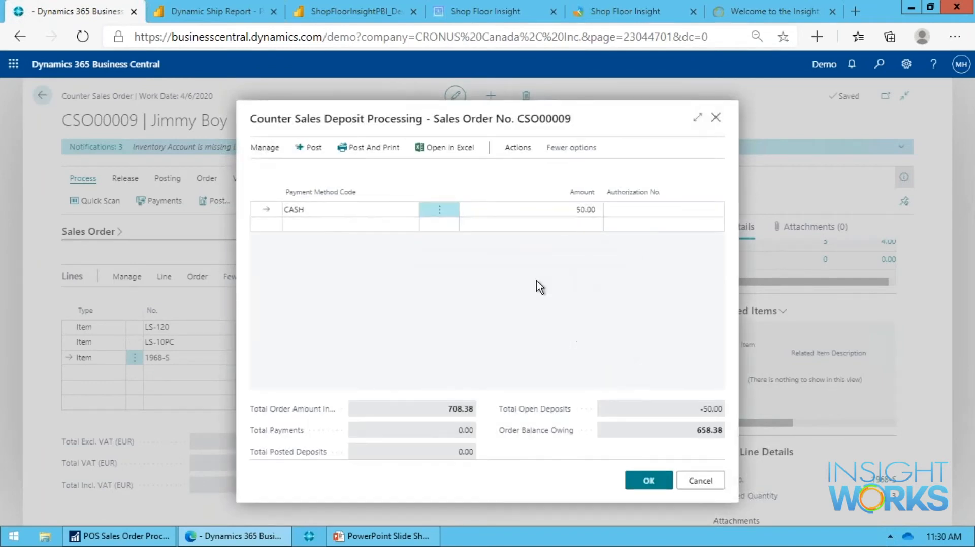
left_click(703, 490)
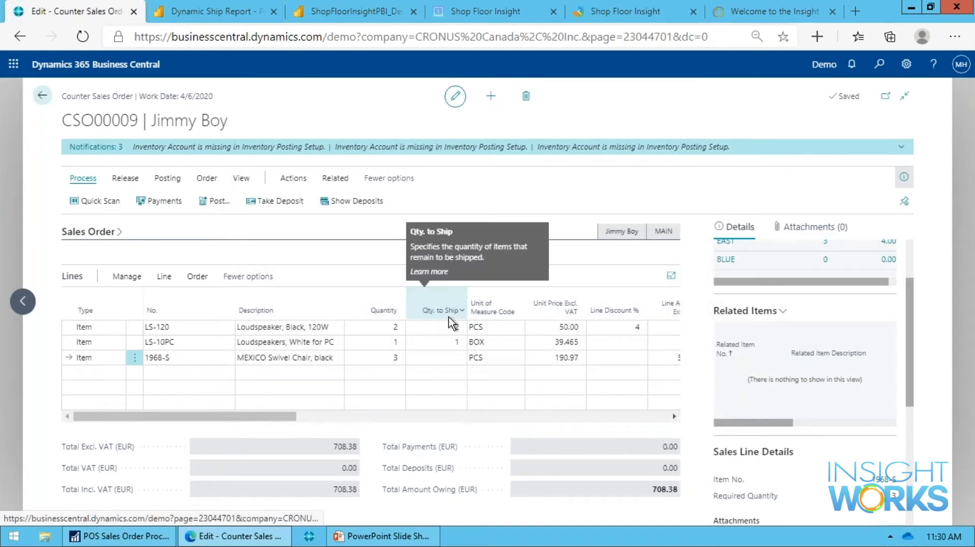
left_click(356, 201)
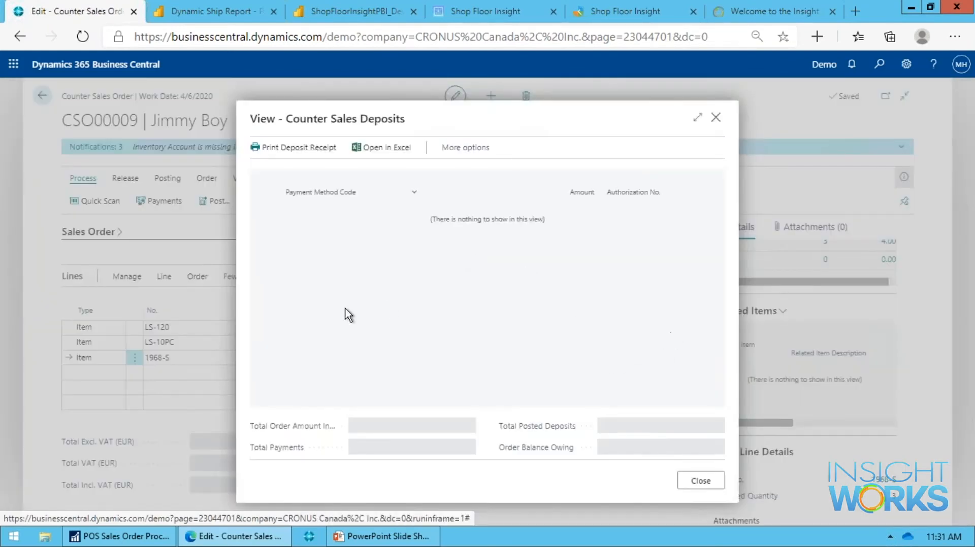
key("Escape")
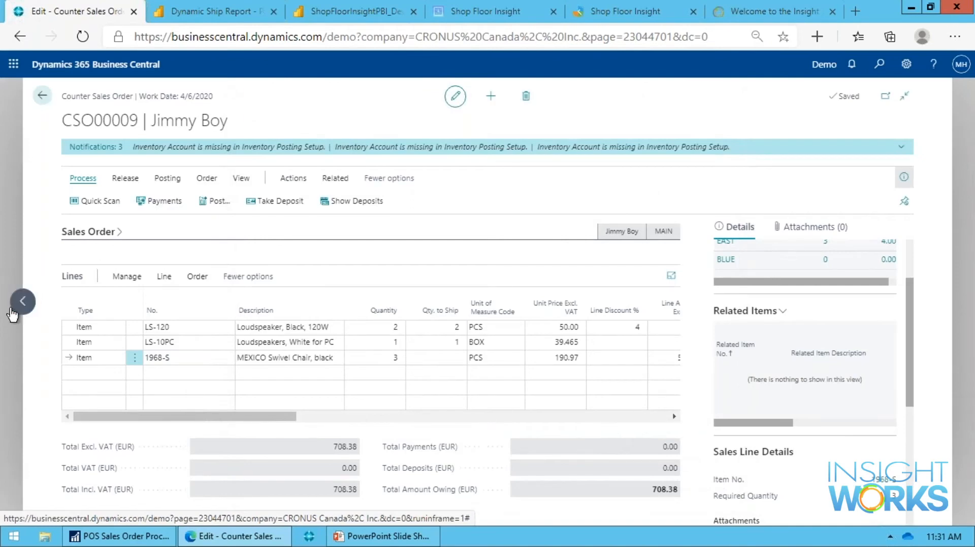
Go to the Fairway Sound order and review its recorded deposits and its payment processing form, without posting.
left_click(31, 306)
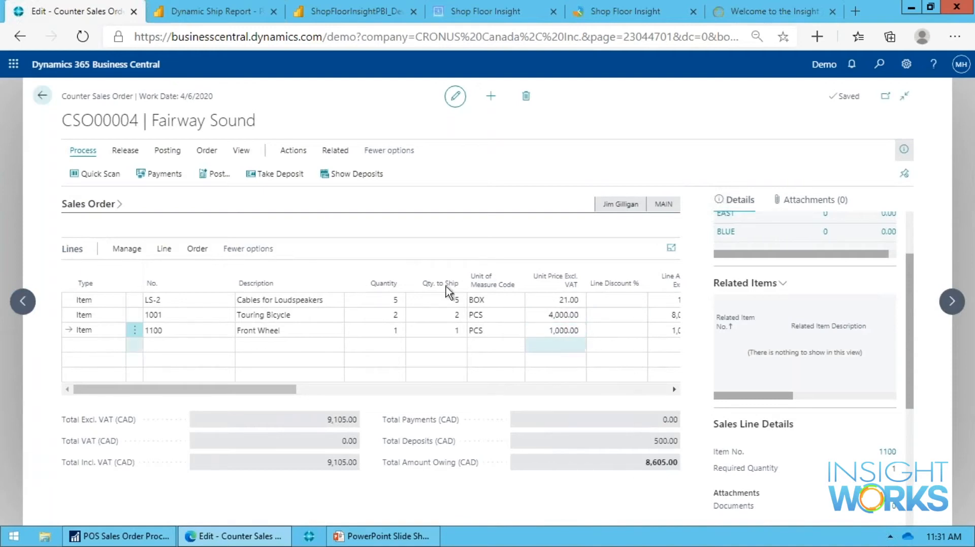
left_click(367, 181)
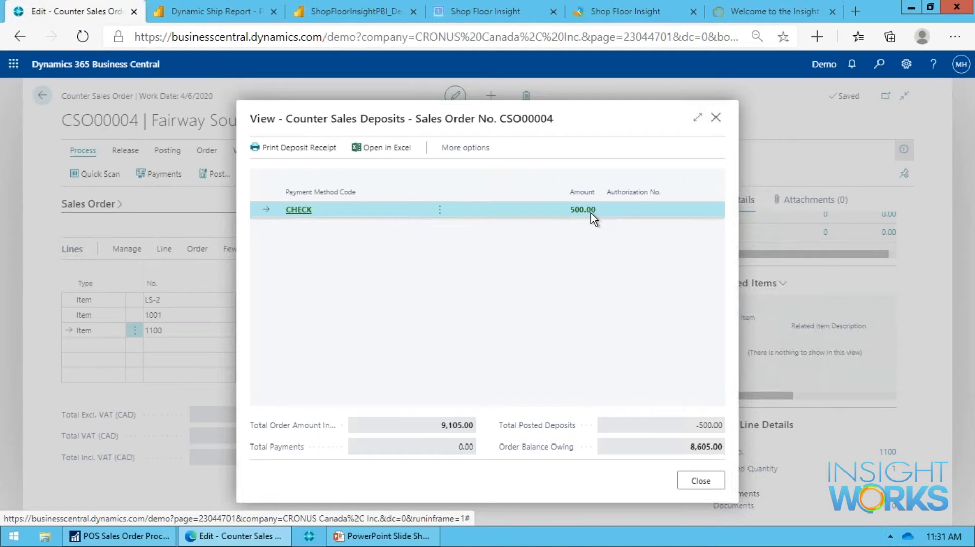
left_click(709, 486)
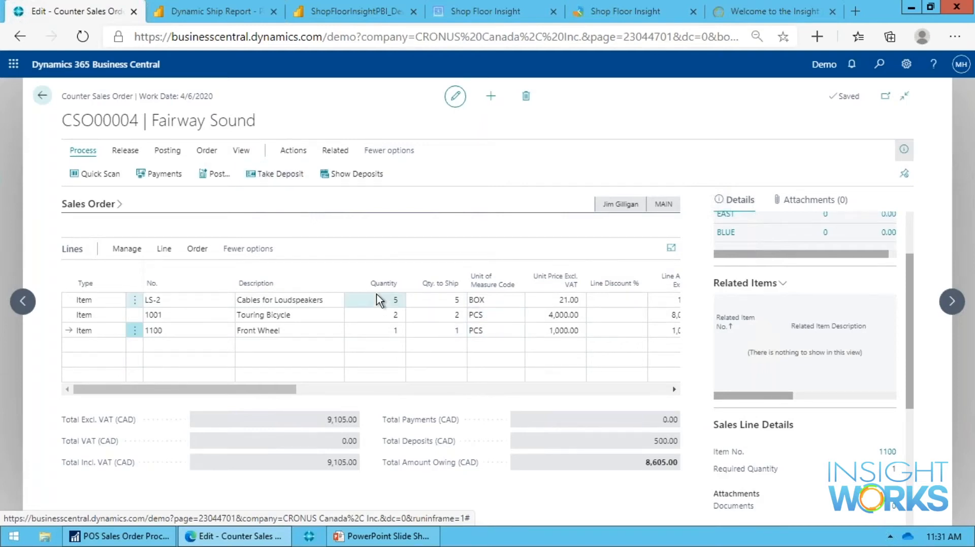
left_click(214, 175)
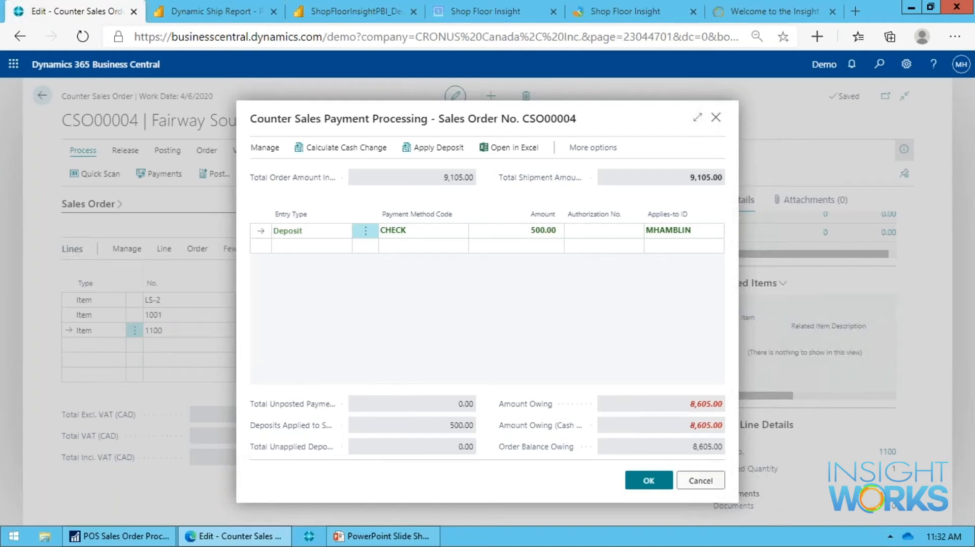
left_click(714, 486)
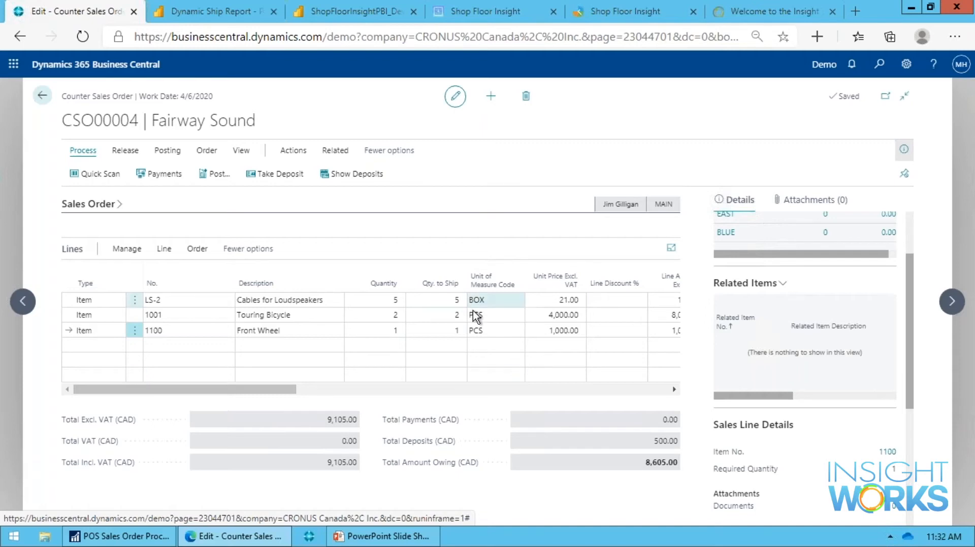
Show the Fairway Sound order's shipping and billing details for review, and hide both sections again.
scroll(740, 307, "up", 2)
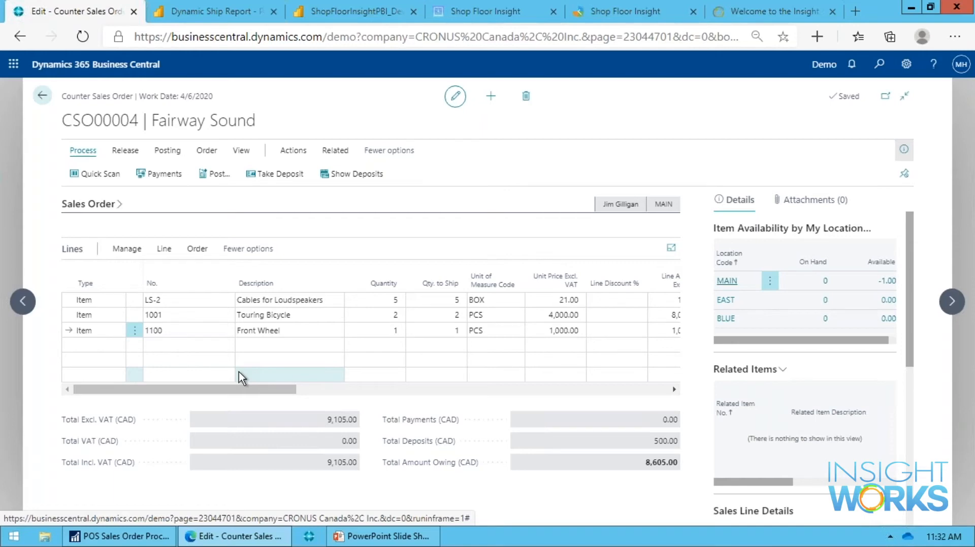
left_click(235, 152)
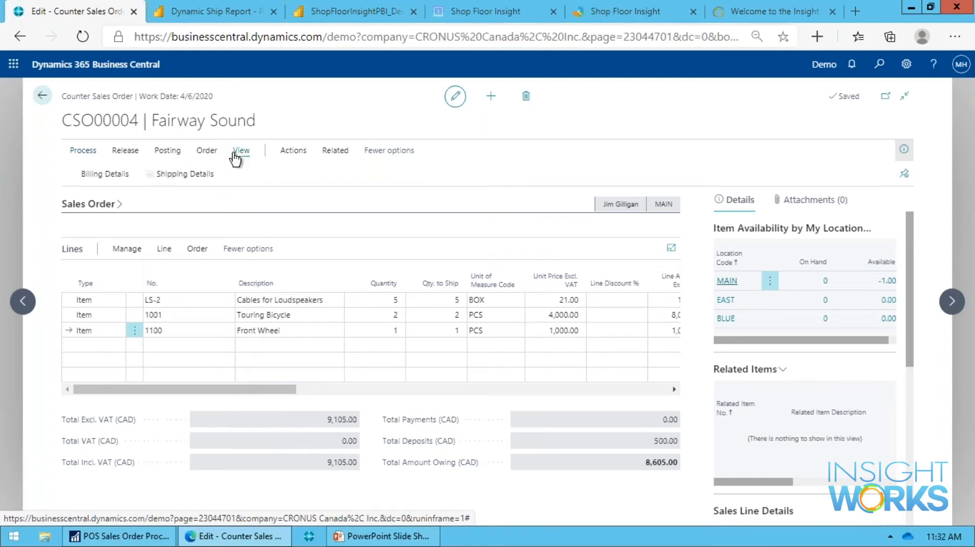
left_click(175, 175)
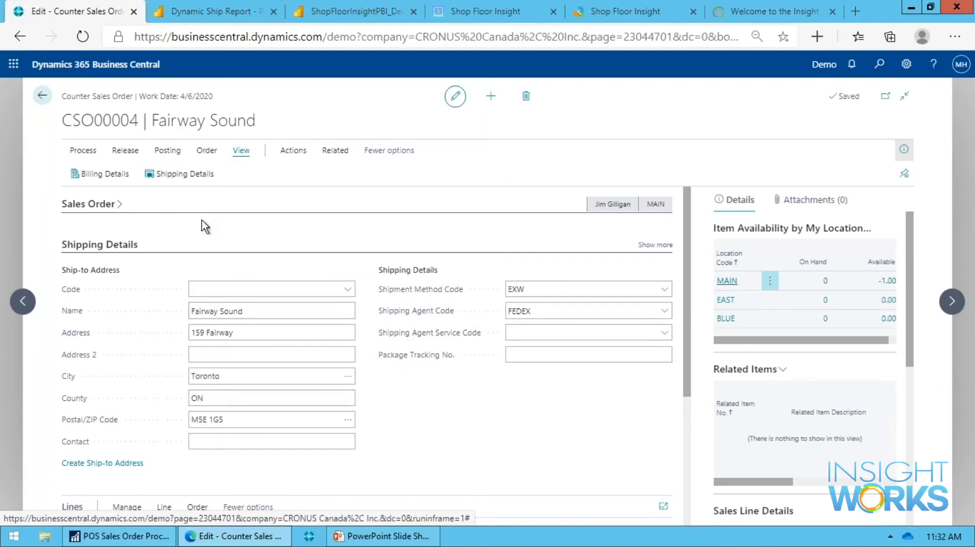
left_click(94, 177)
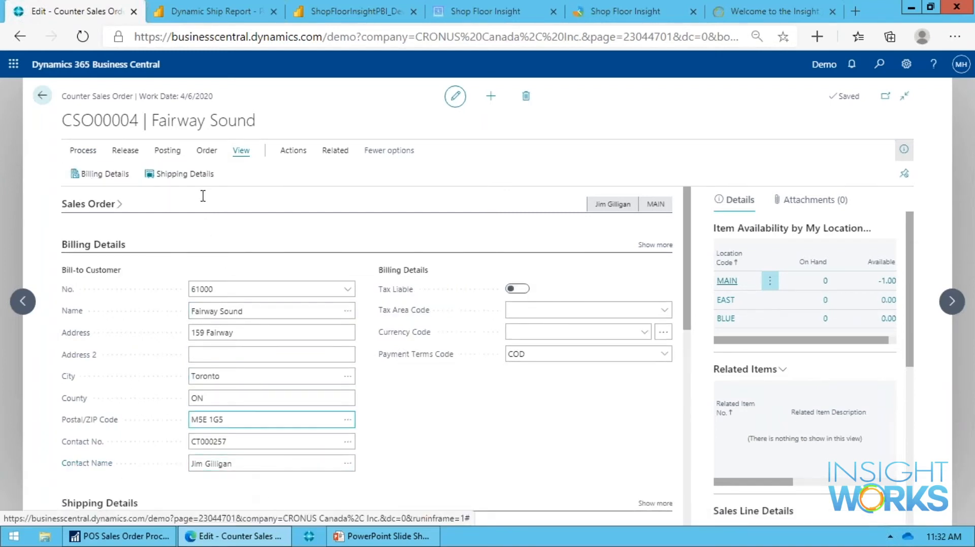
left_click(152, 174)
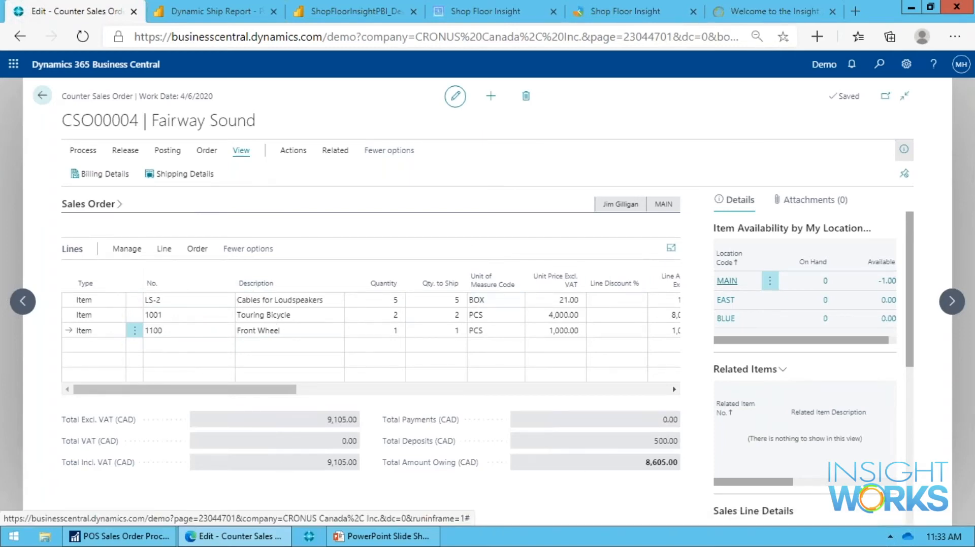
Reopen the released Fairway Sound order so that a new line can be added.
left_click(165, 347)
left_click(209, 345)
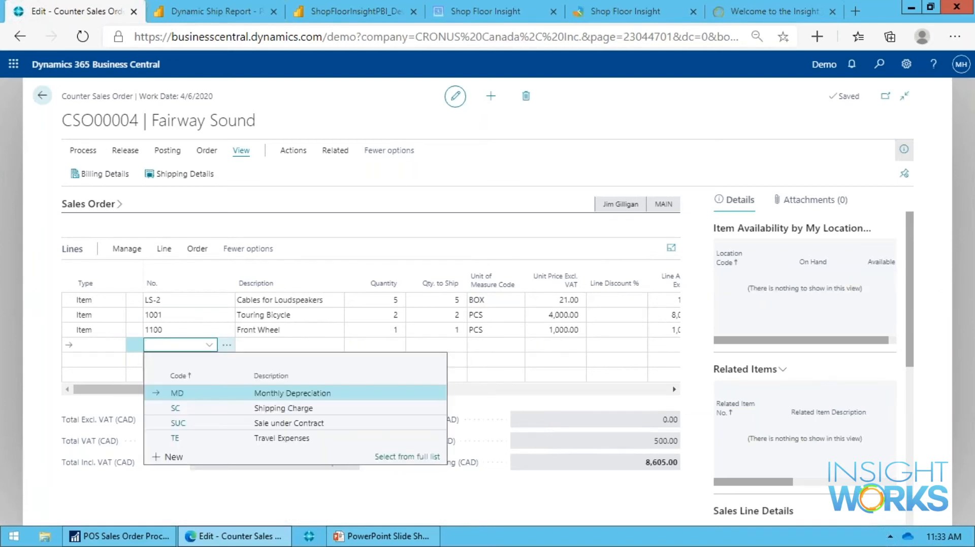
left_click(125, 150)
left_click(125, 150)
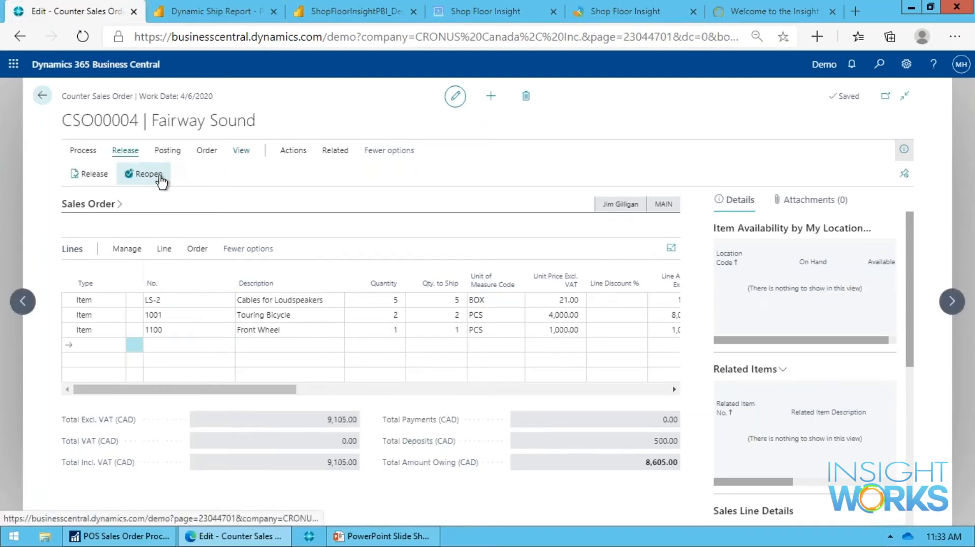
left_click(161, 180)
Add an order line for item LS-2, Cables for Loudspeakers, with a quantity of 3.
left_click(166, 351)
type("l")
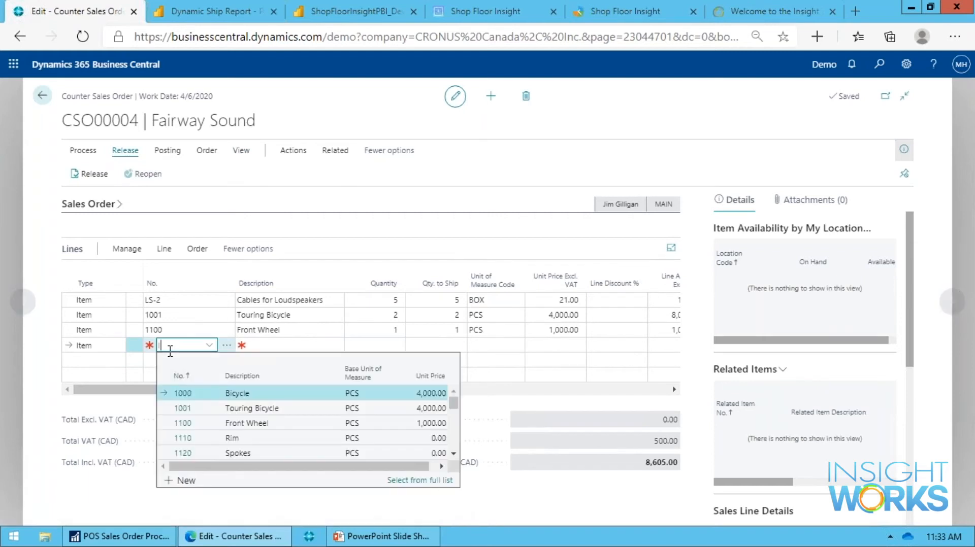
type("s-2")
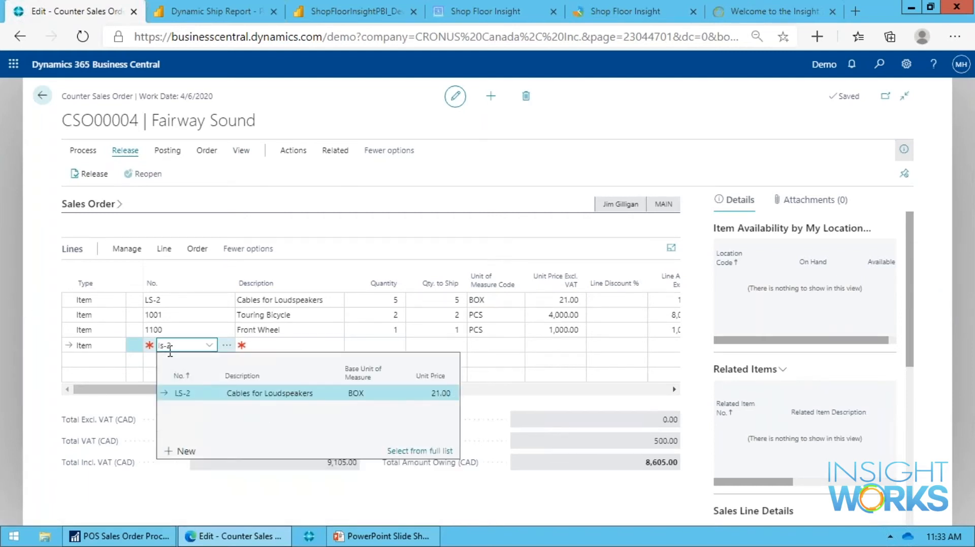
key("Return")
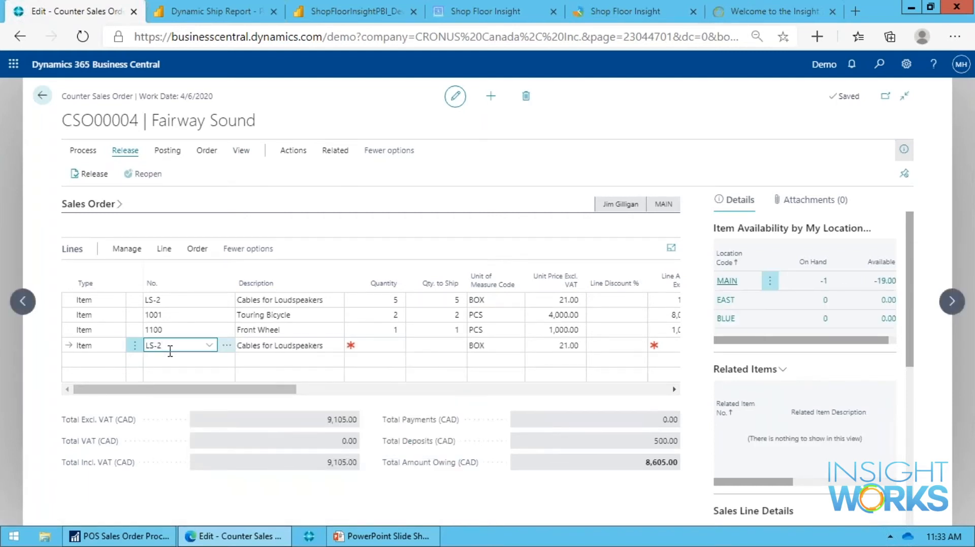
key("Tab")
type("3")
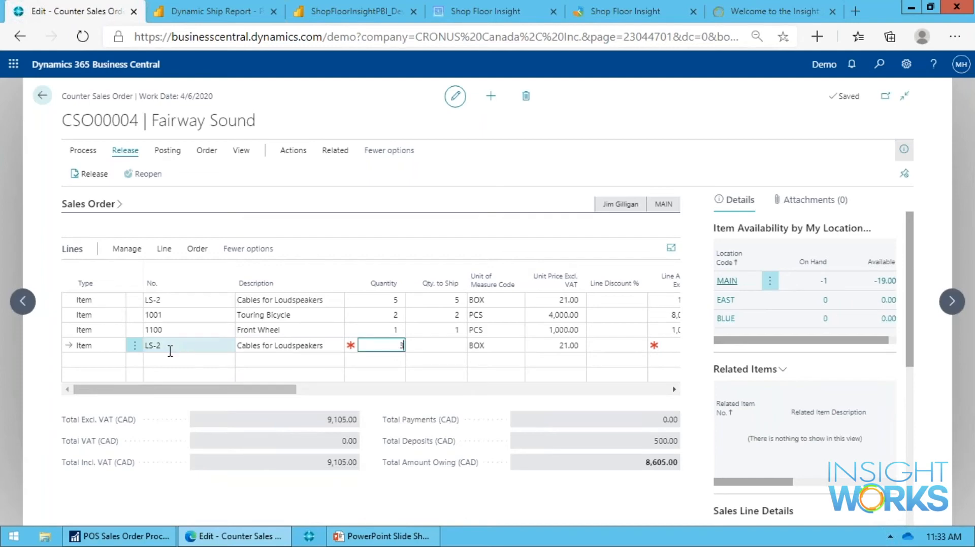
key("Return")
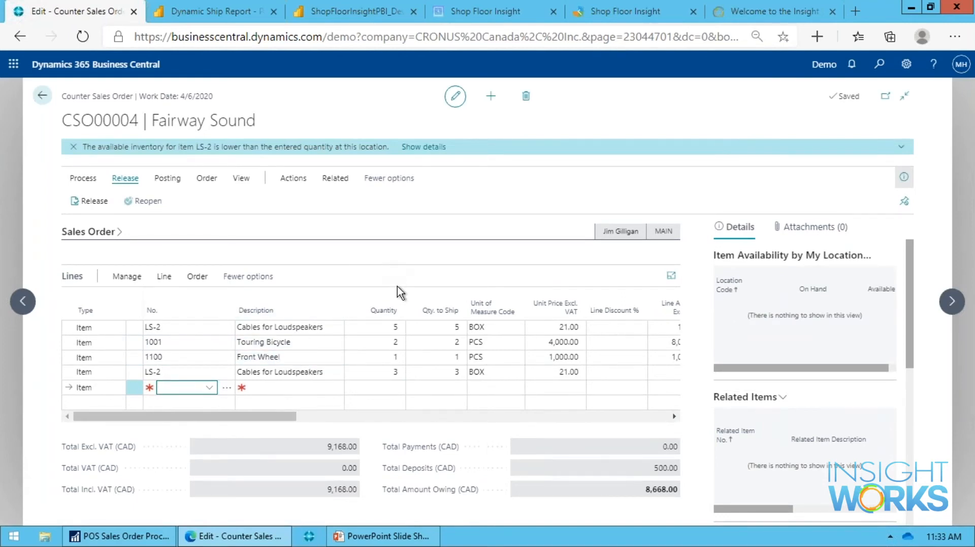
Leave the Fairway Sound order, open the released cash customer's order, and review its full header including the Shipment Date and Posting Date.
key("Escape")
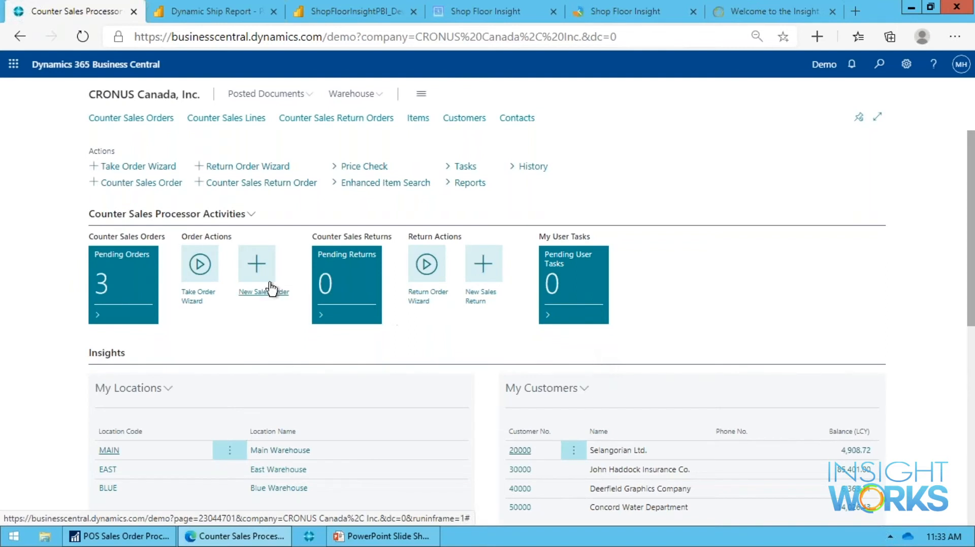
left_click(164, 121)
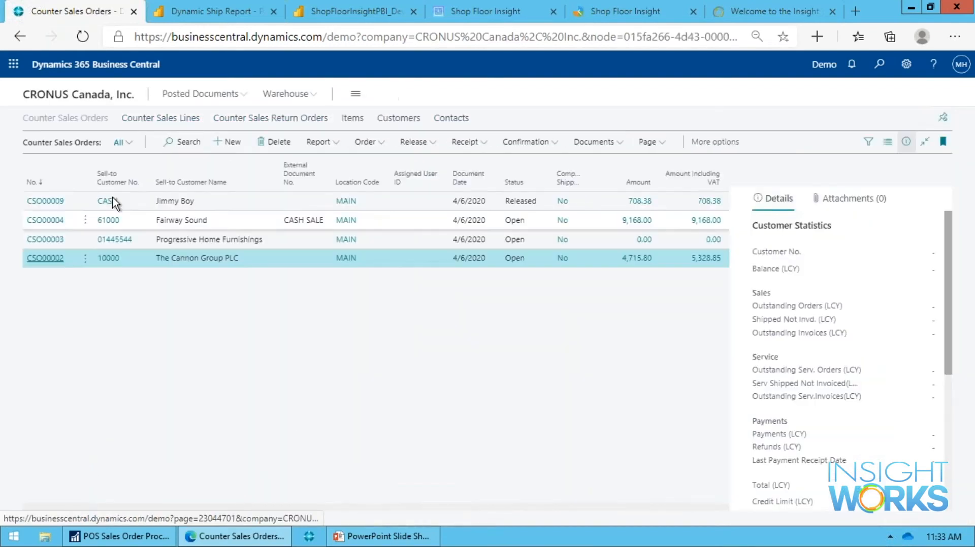
left_click(29, 203)
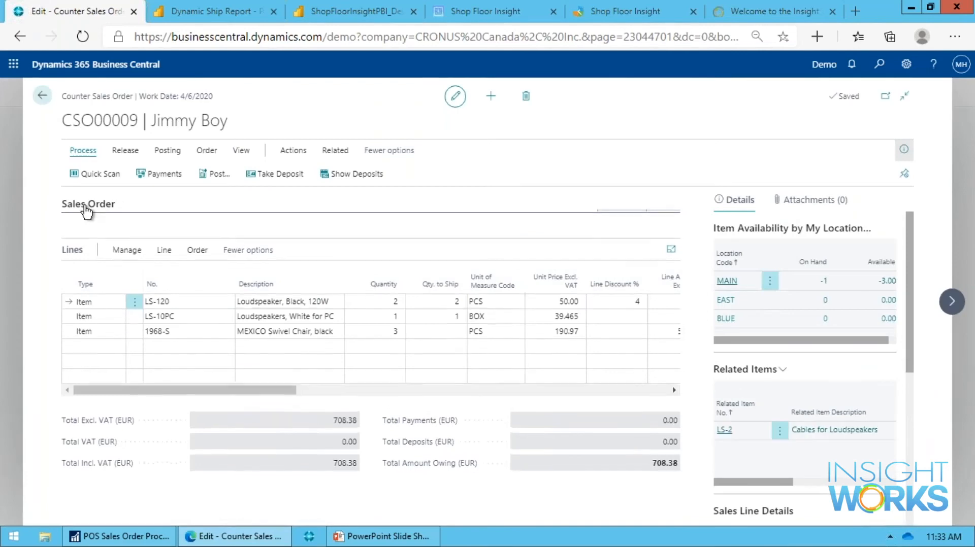
left_click(87, 204)
left_click(661, 205)
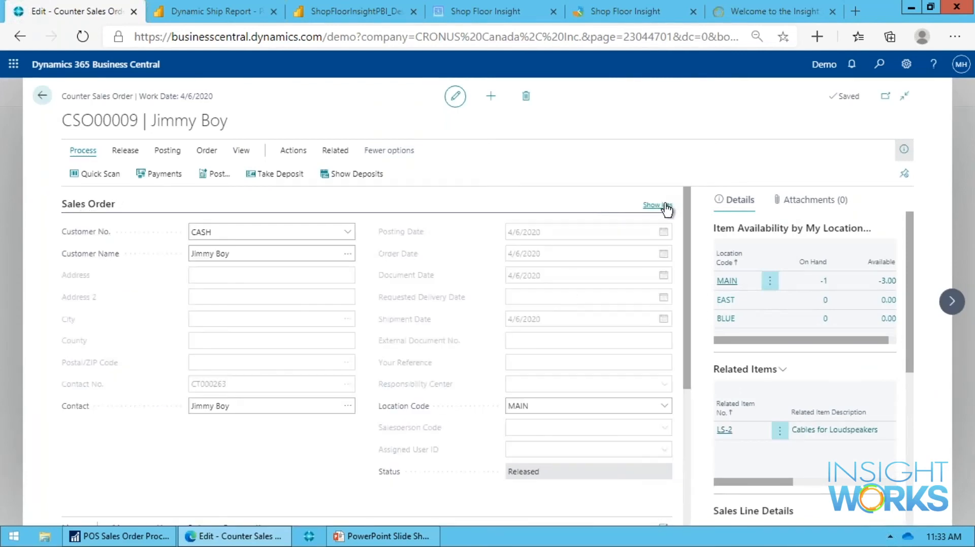
left_click(585, 325)
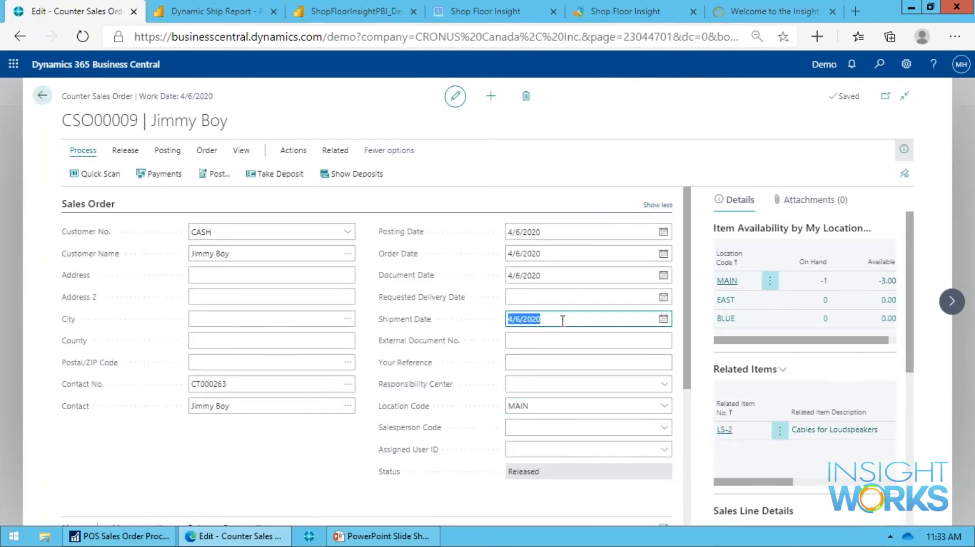
left_click(511, 236)
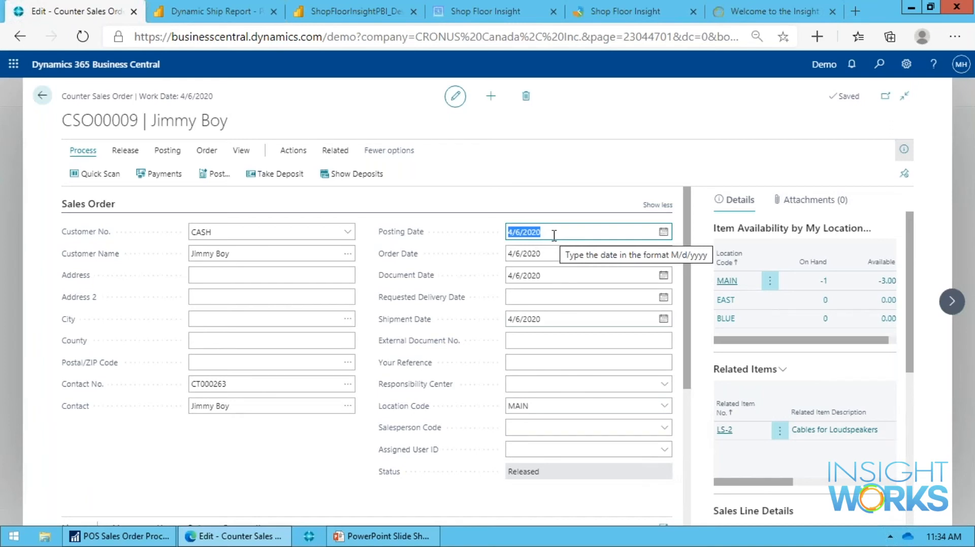
left_click(657, 205)
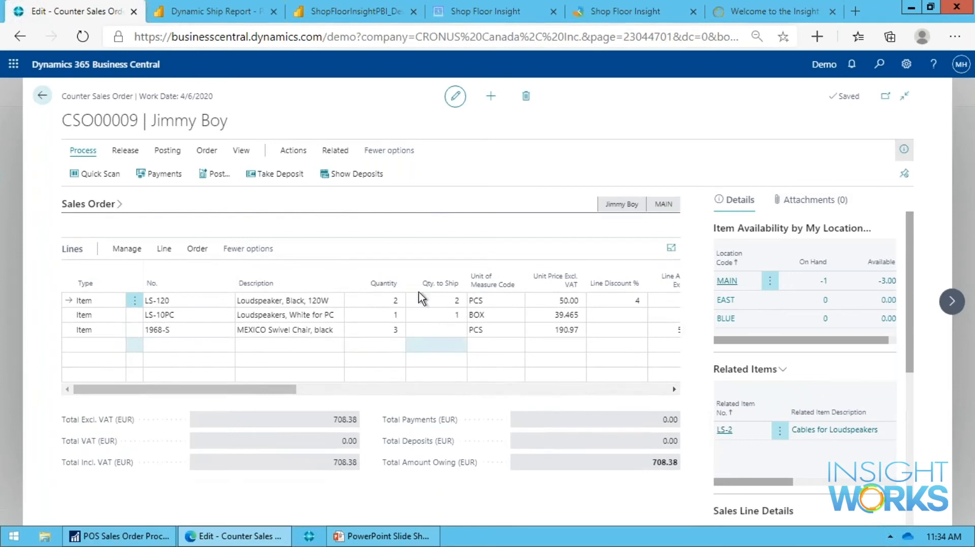
key("Escape")
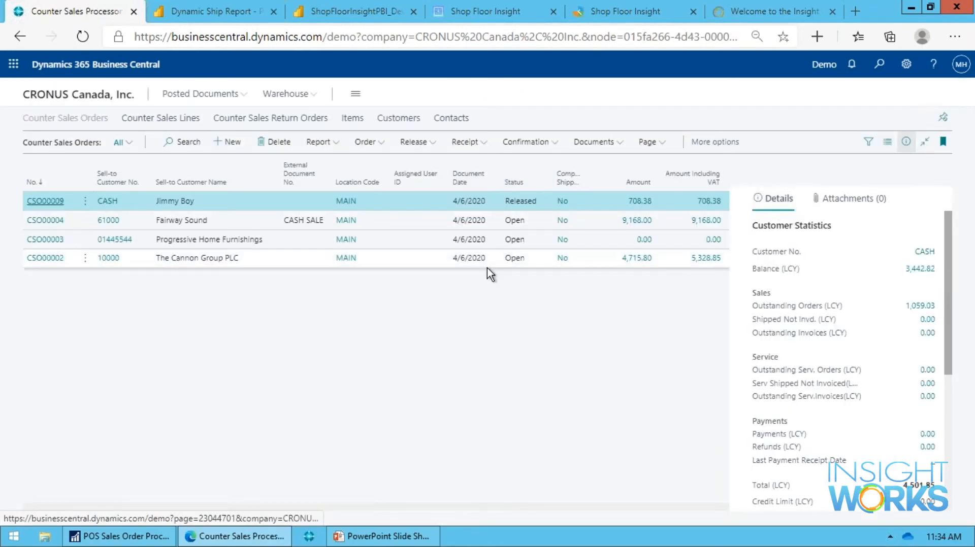
key("Escape")
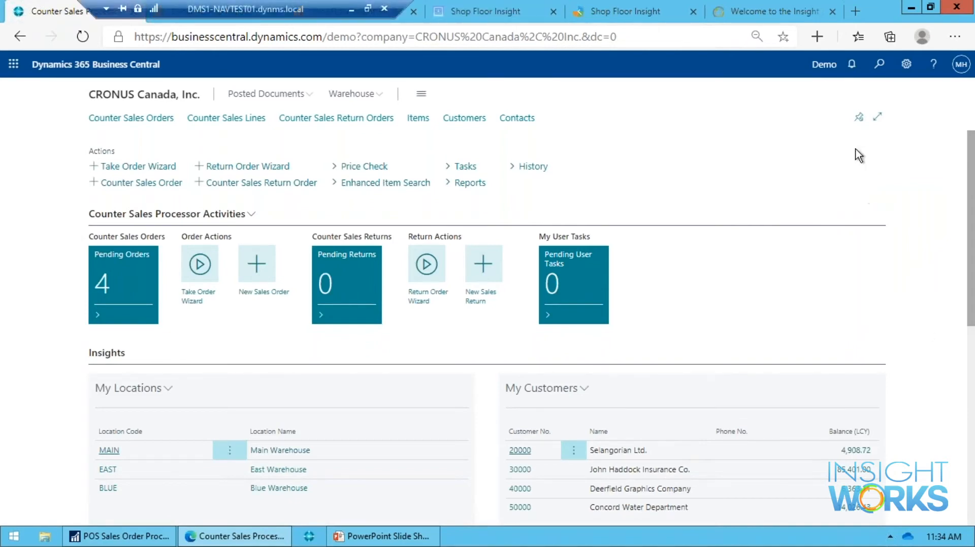
Search for "count sal se" and go to the Counter Sales Setup page.
key("alt+q")
type("c")
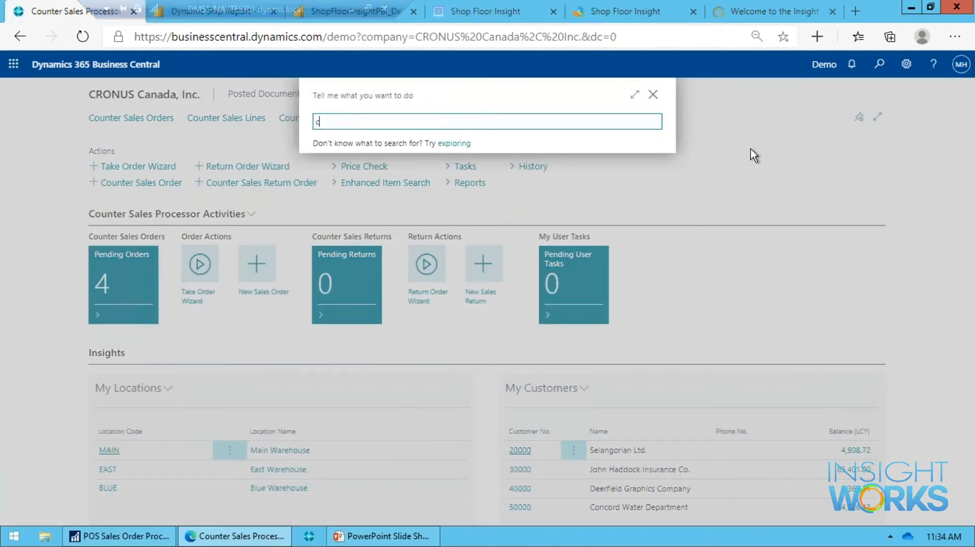
type("ount sal se")
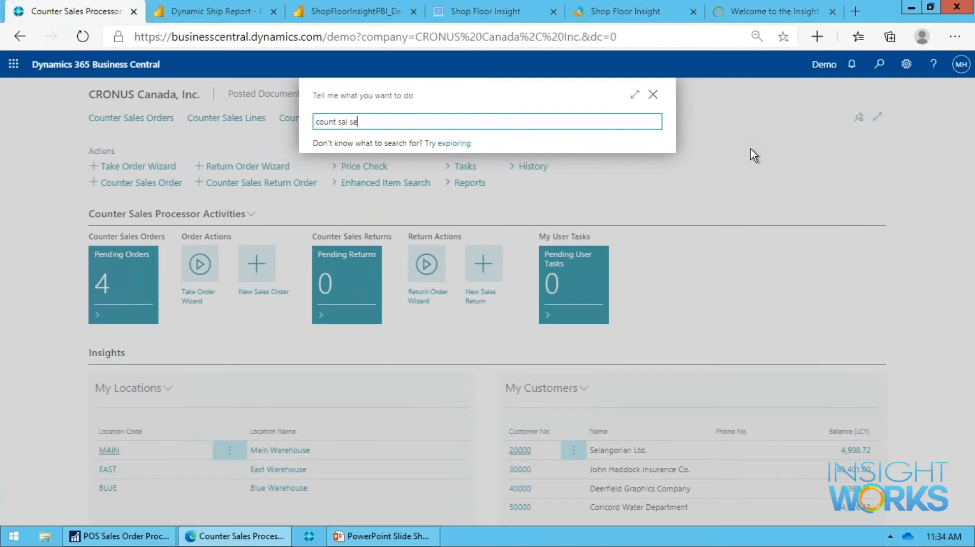
key("Down")
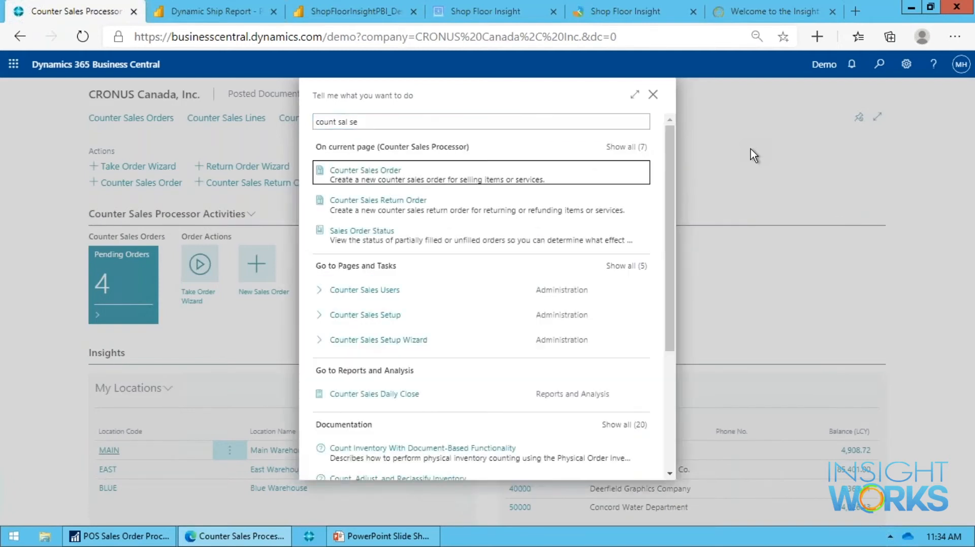
key("Down")
key("Down")
key("Down")
key("Down")
key("Down")
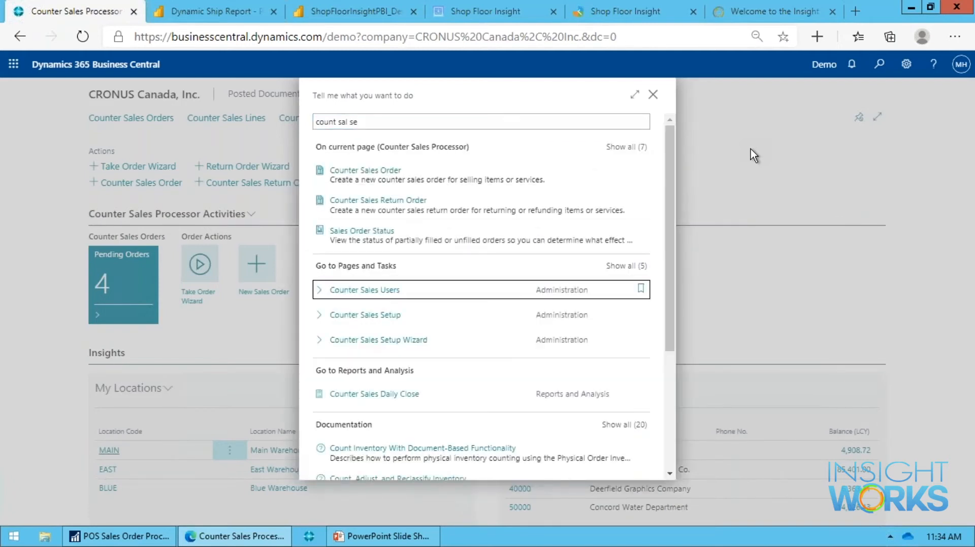
key("Return")
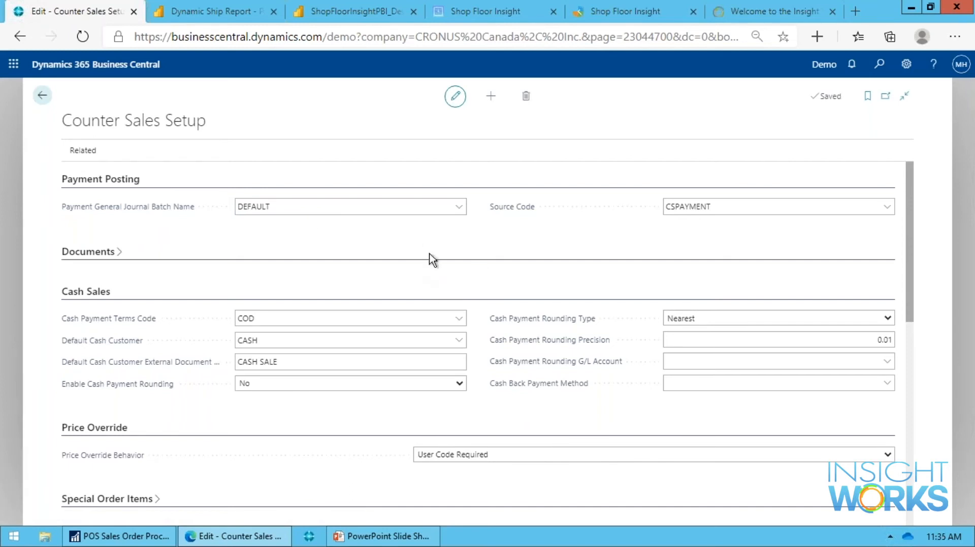
Review the Counter Sales Setup sections, from Documents and Cash Sales through Price Override and Quick Scan to Report Selections.
left_click(88, 252)
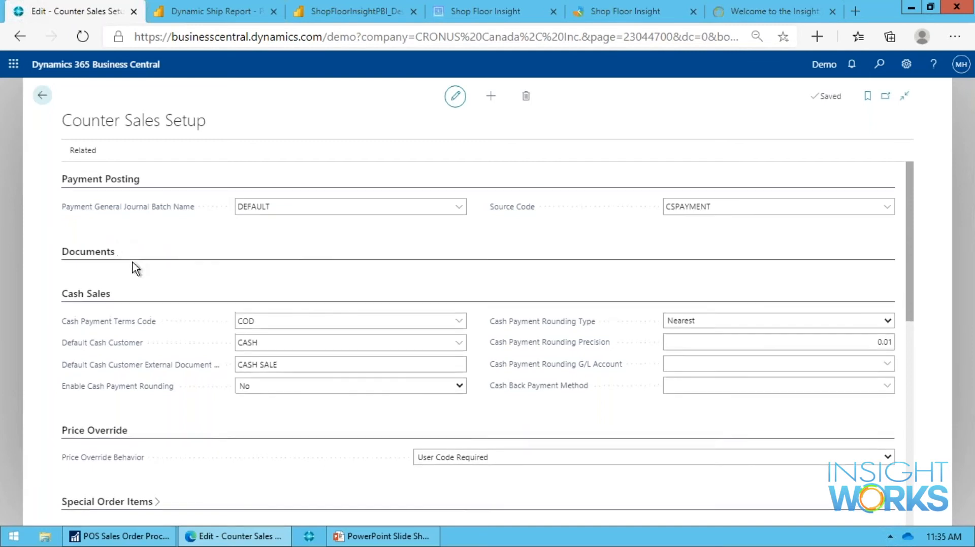
left_click(76, 251)
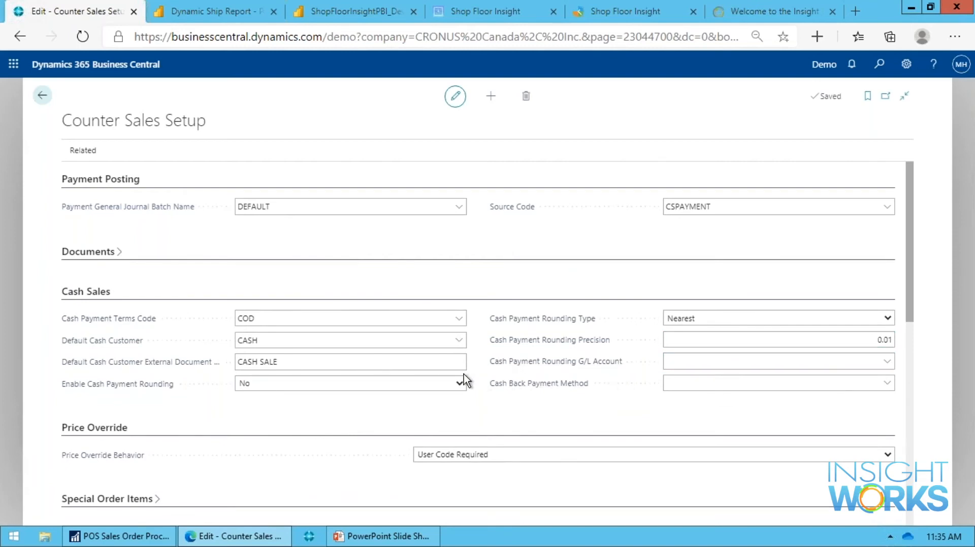
scroll(464, 379, "down", 1)
scroll(453, 369, "down", 3)
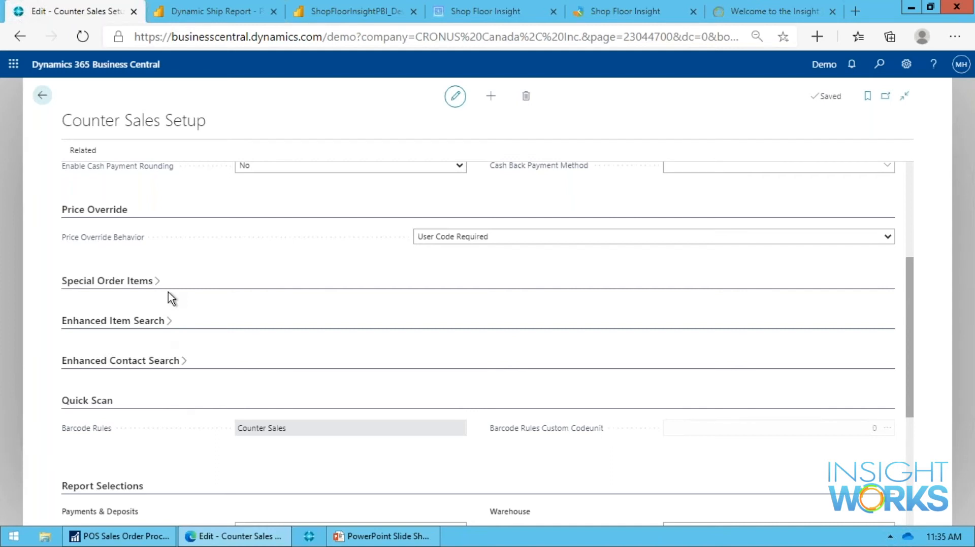
scroll(458, 335, "down", 2)
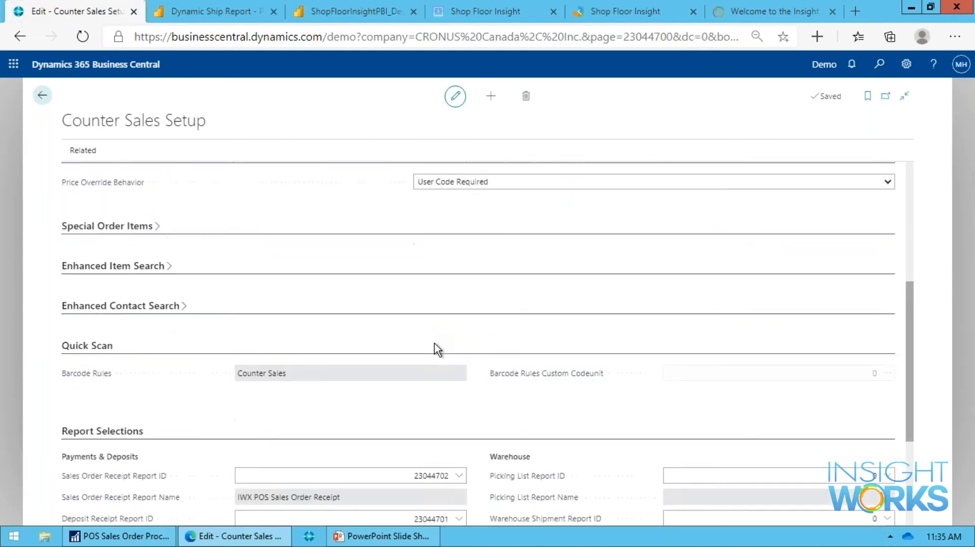
scroll(435, 389, "down", 1)
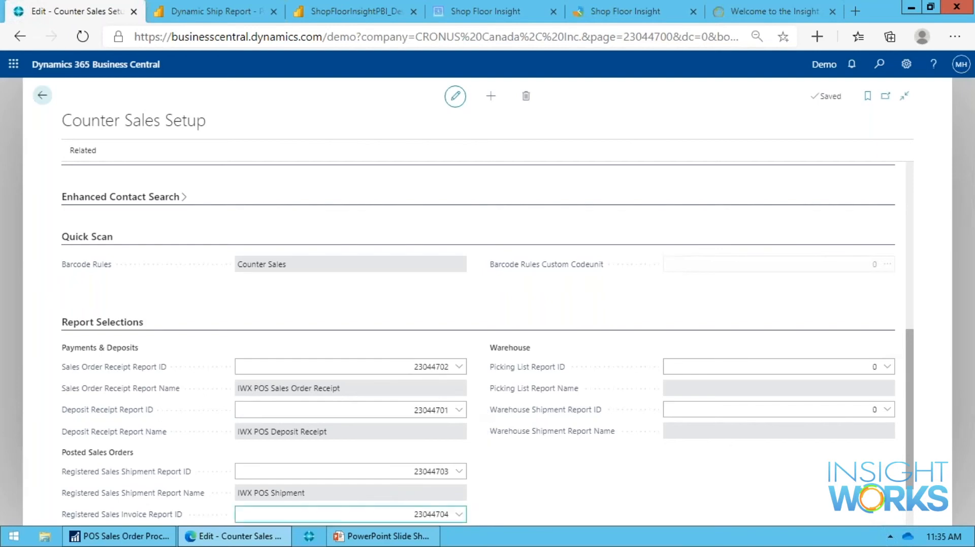
scroll(169, 193, "up", 10)
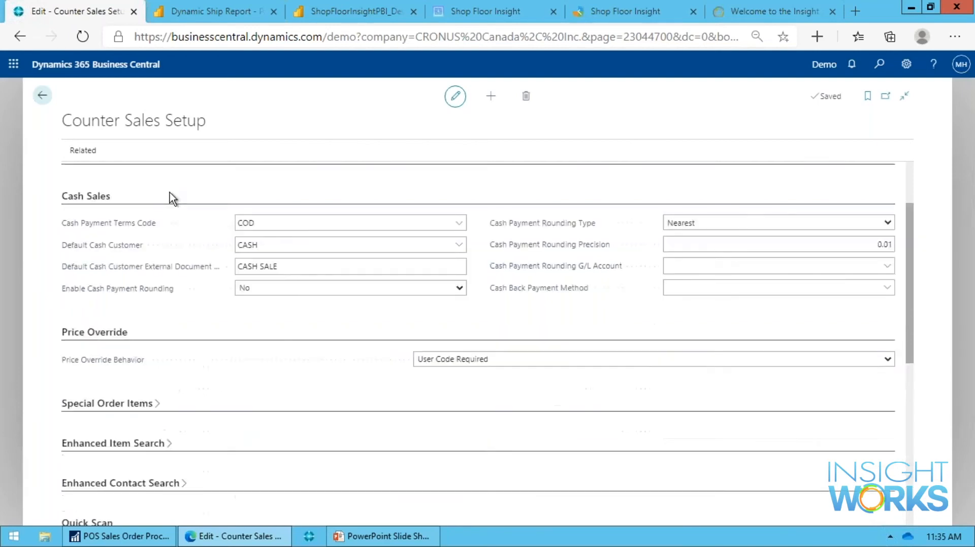
Go to Counter Sales Users from the setup and examine the user's Take Order Default View options, Price Override Code and Show Sales Margin settings.
left_click(83, 151)
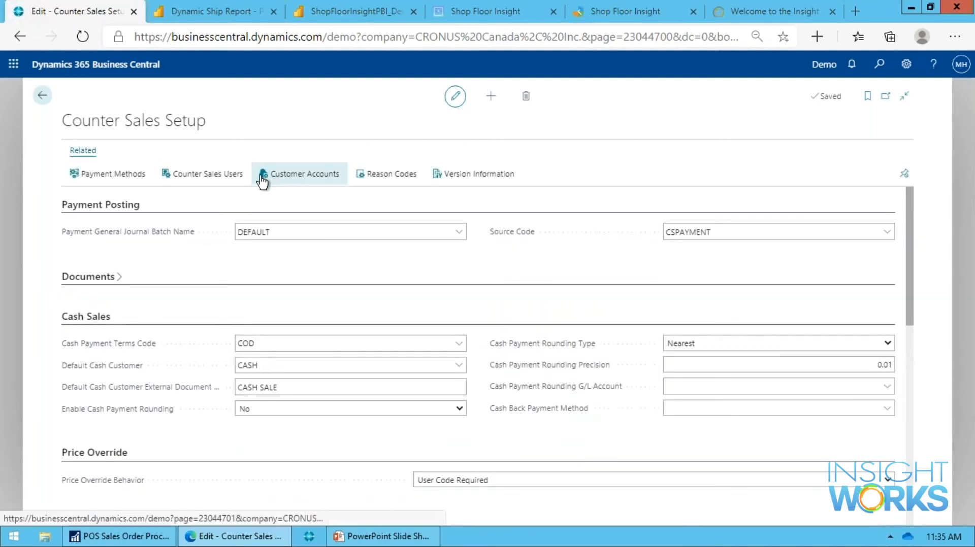
left_click(230, 177)
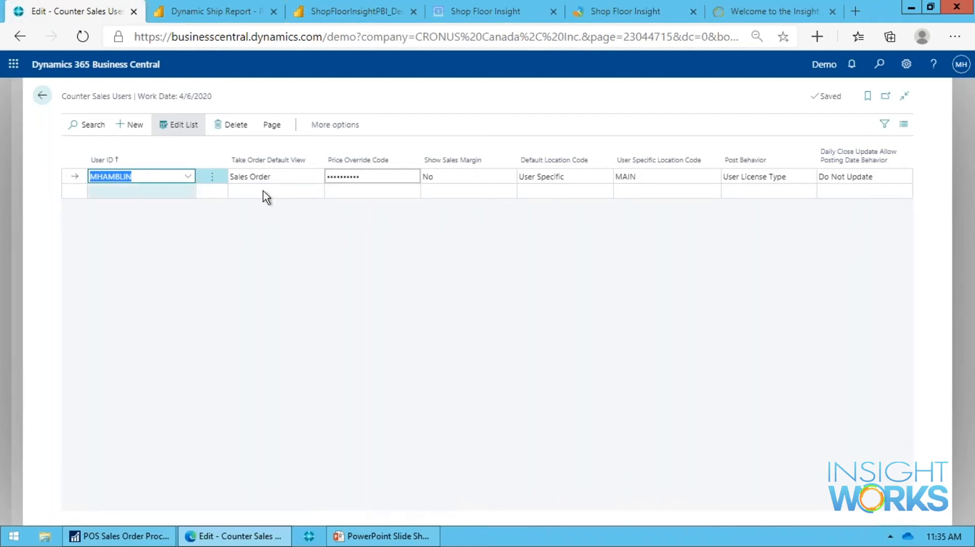
left_click(313, 177)
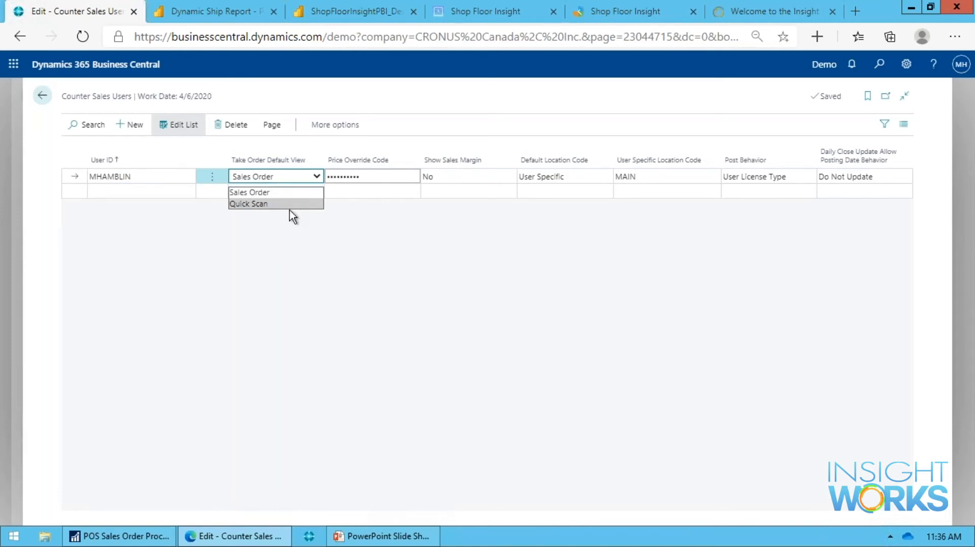
left_click(321, 177)
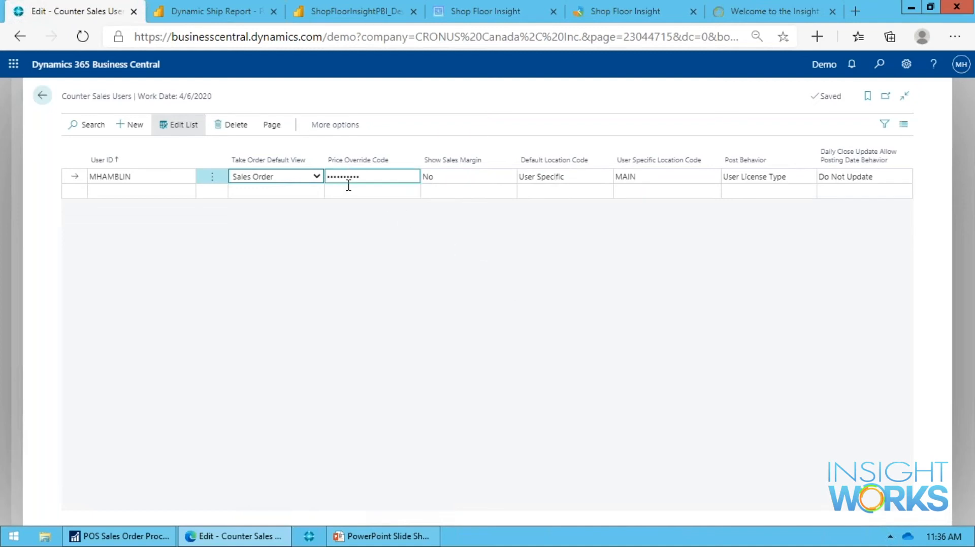
mouse_move(390, 172)
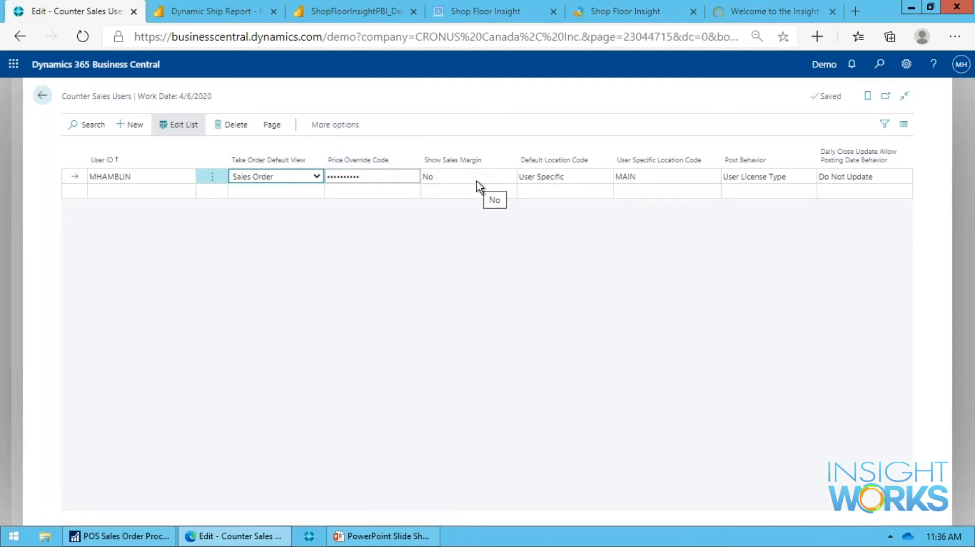
Examine the user's Default Location Code and Post Behavior options, keep User License Type, and return to the home page.
left_click(591, 181)
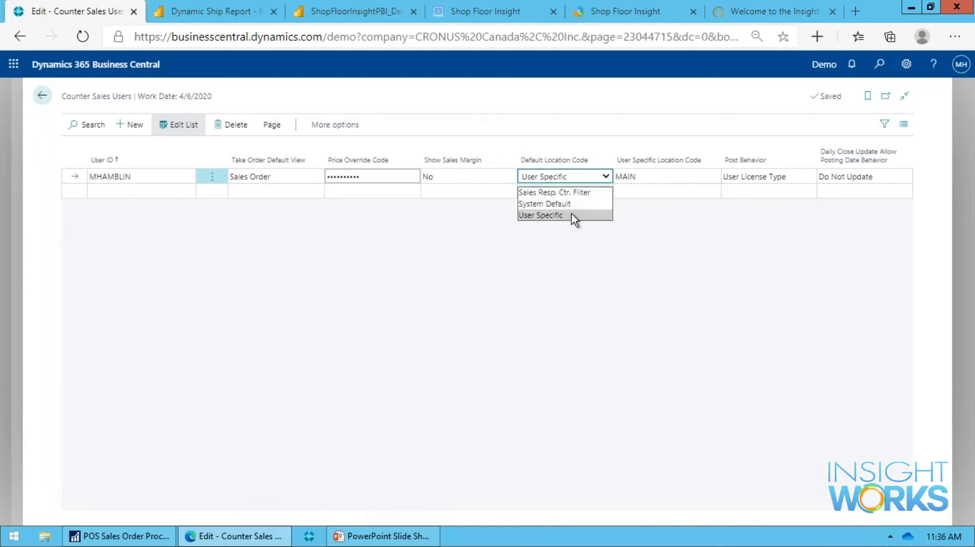
left_click(769, 179)
left_click(778, 178)
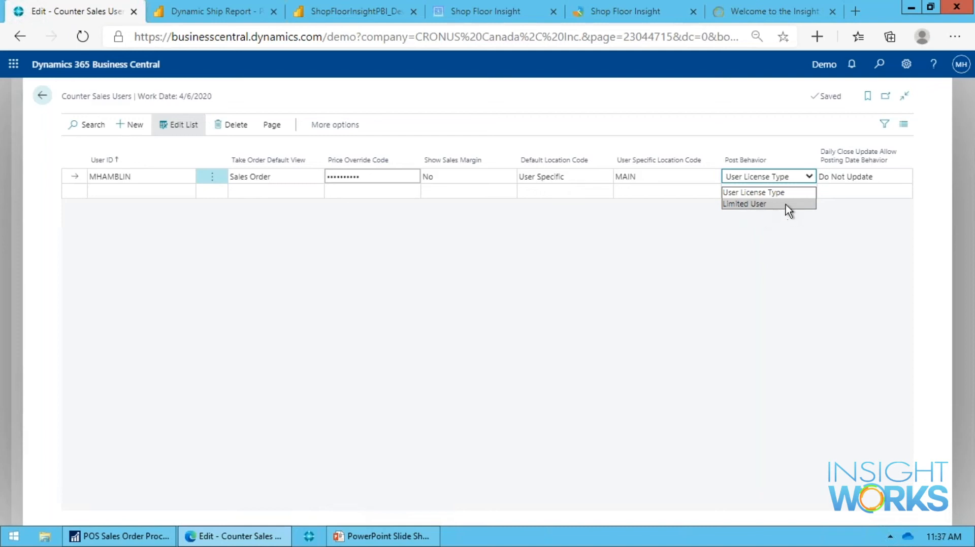
left_click(790, 193)
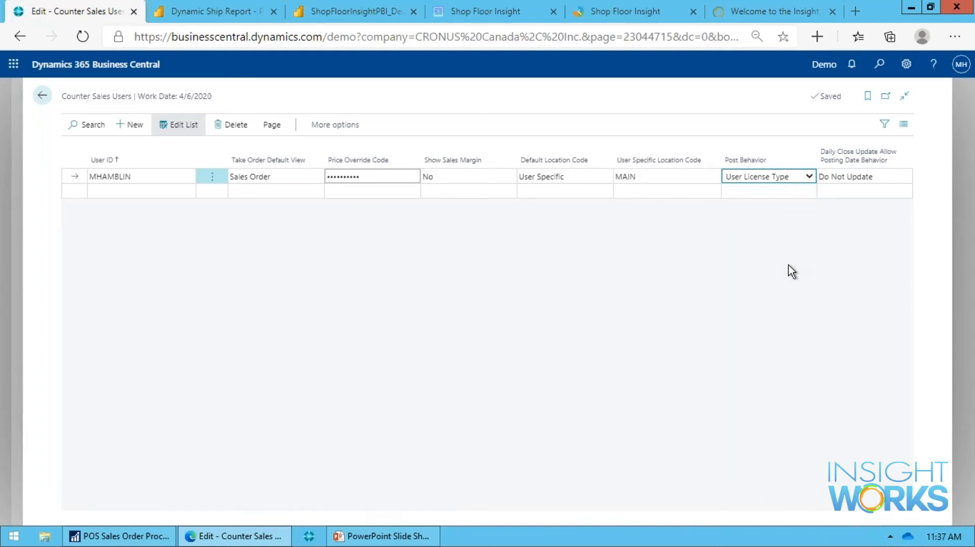
key("Tab")
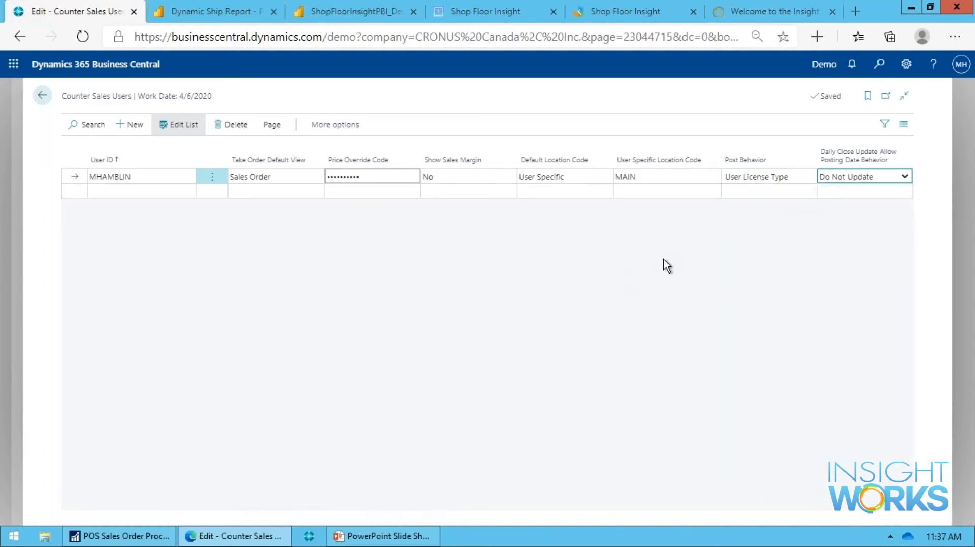
key("Escape")
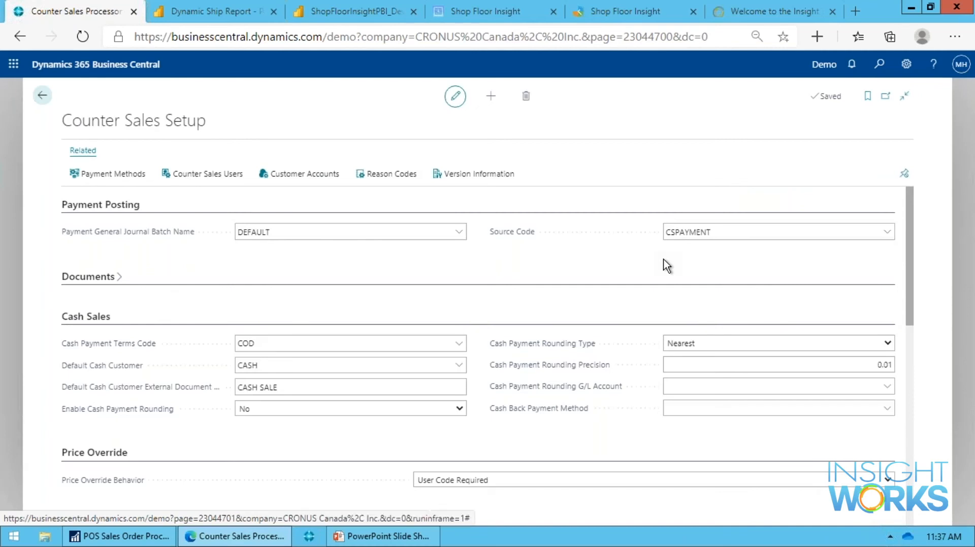
left_click(40, 94)
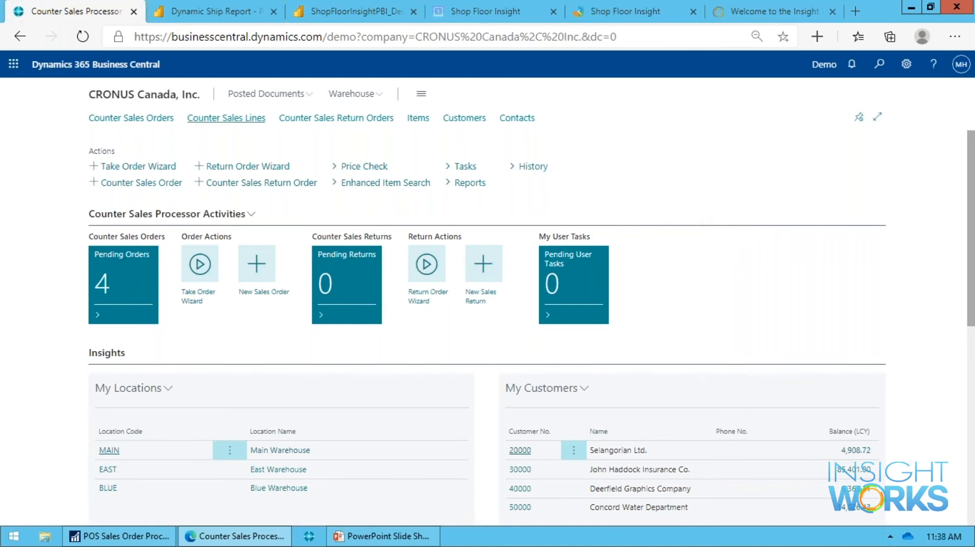
Create a new counter sales order for the customer CASH.
left_click(138, 121)
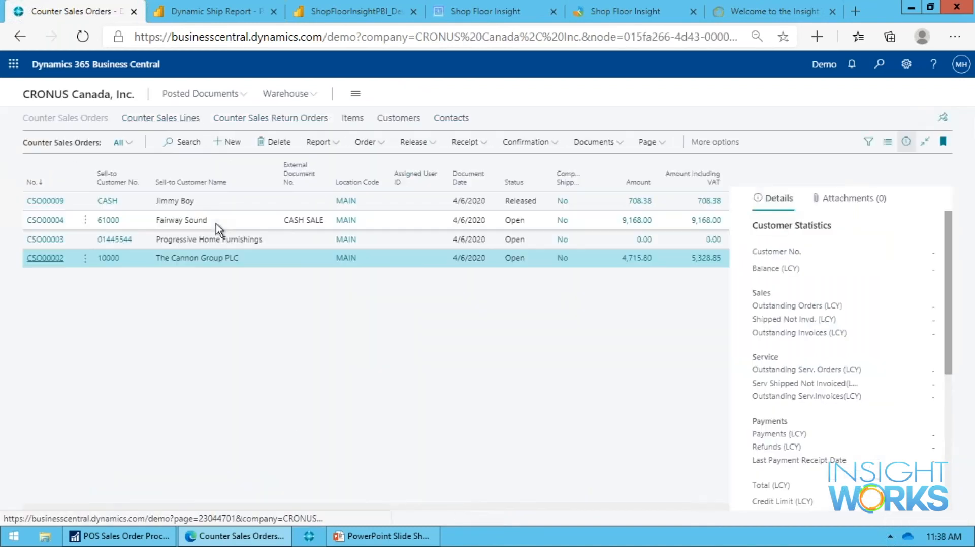
left_click(227, 144)
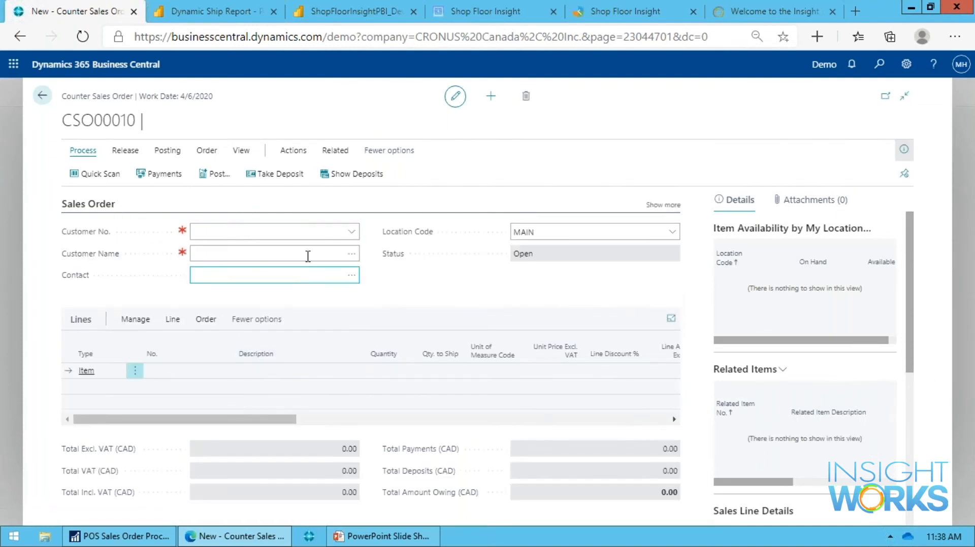
left_click(322, 233)
type("cash")
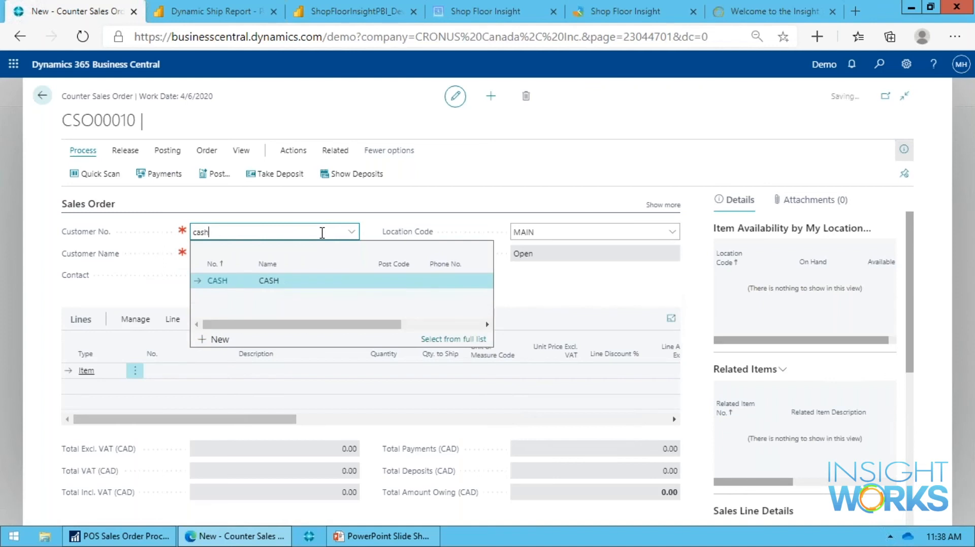
key("Return")
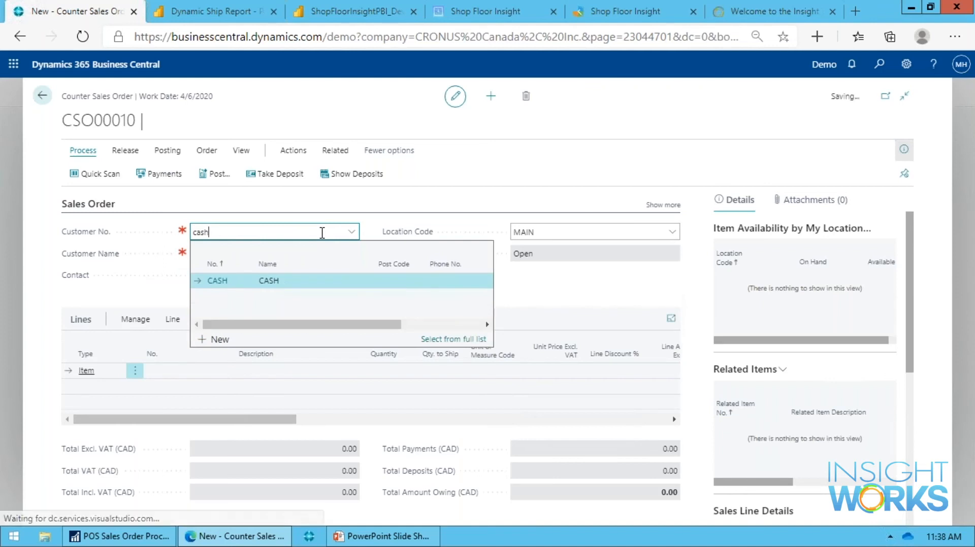
Confirm CASH as the order's customer and collapse the Sales Order section.
key("Tab")
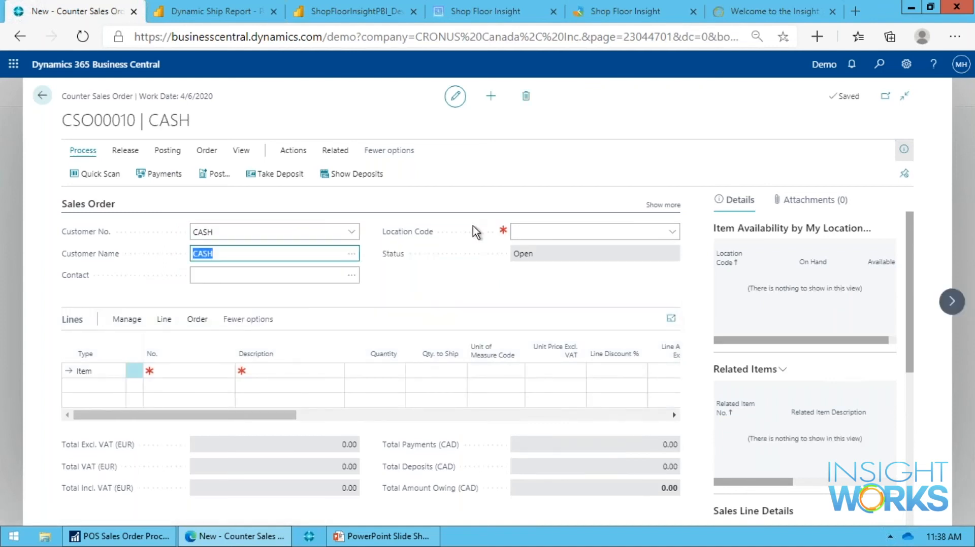
left_click(105, 205)
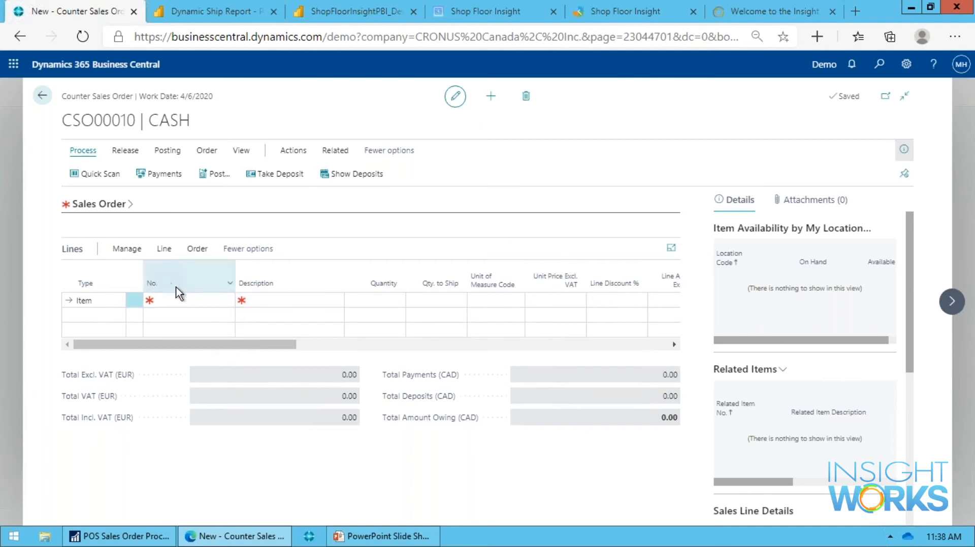
Search for "black chair" in the enhanced item search from the first order line and highlight the MEXICO Swivel Chair, black.
left_click(197, 300)
left_click(228, 301)
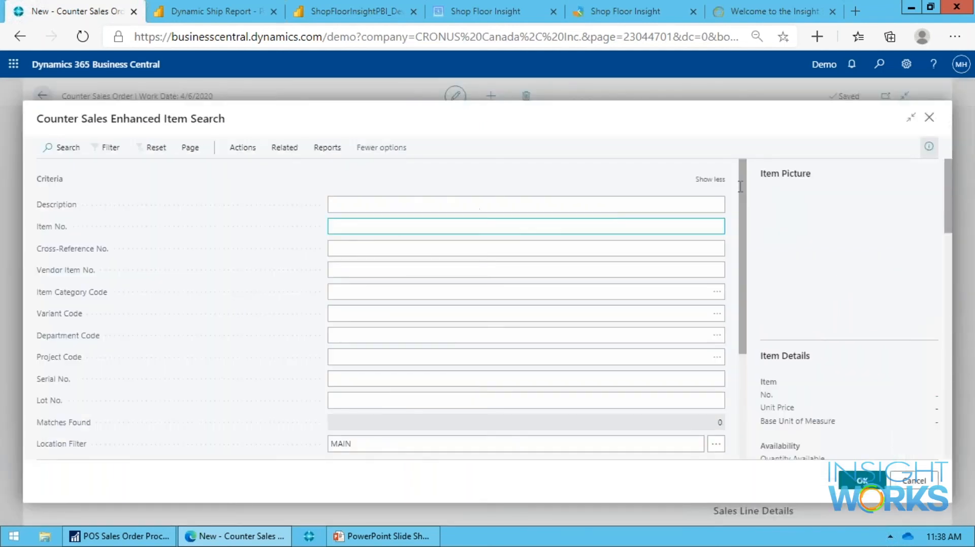
left_click(401, 203)
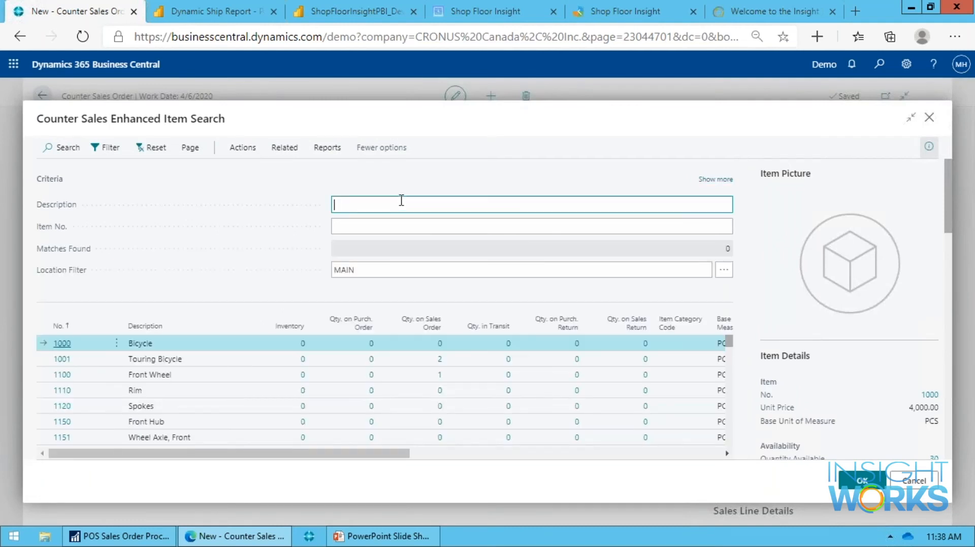
type("b")
key("BackSpace")
type("black chair")
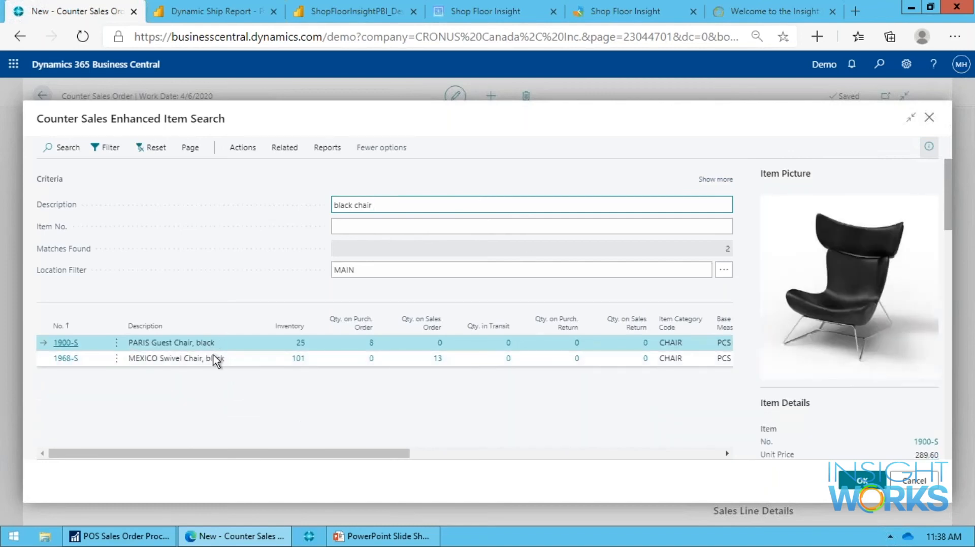
left_click(223, 358)
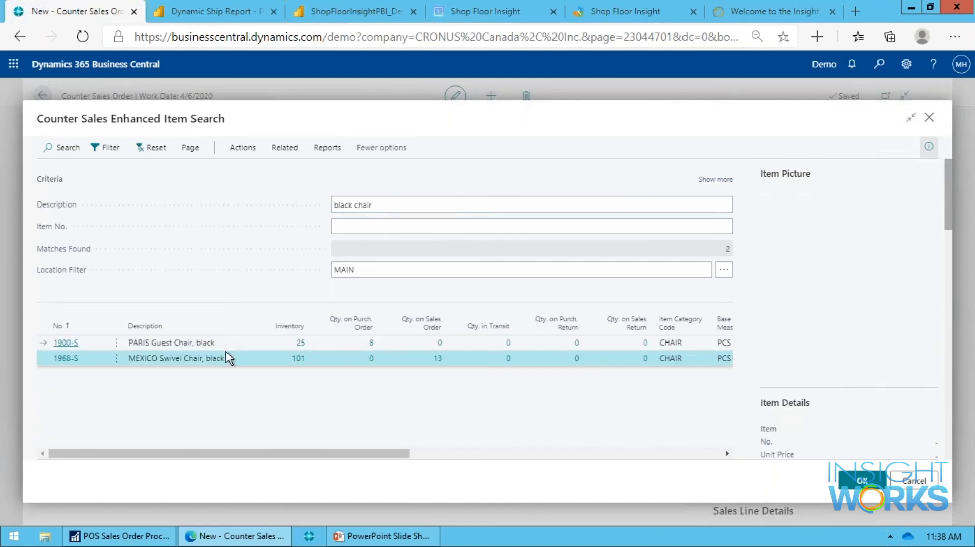
key("Return")
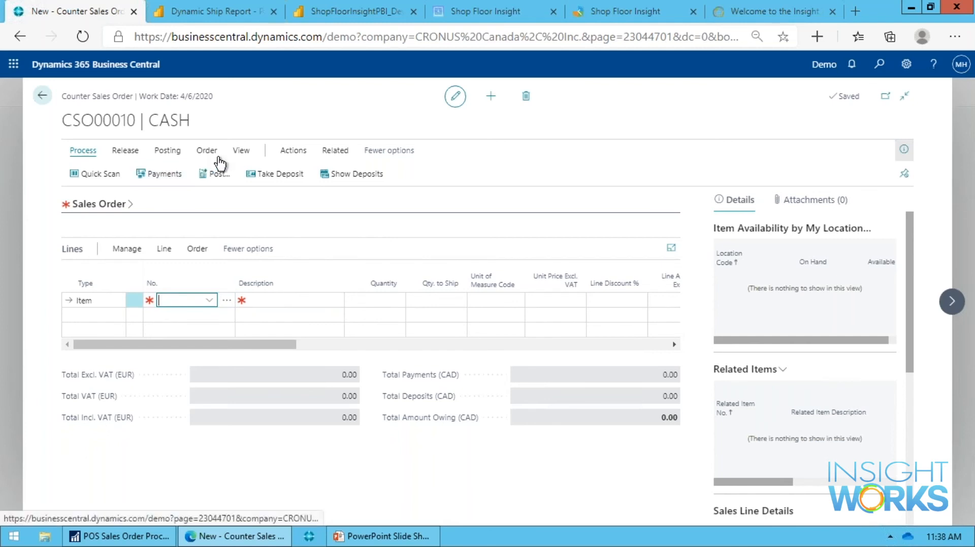
Examine the order's Release options and its Warehouse actions, including Create Pick.
left_click(122, 151)
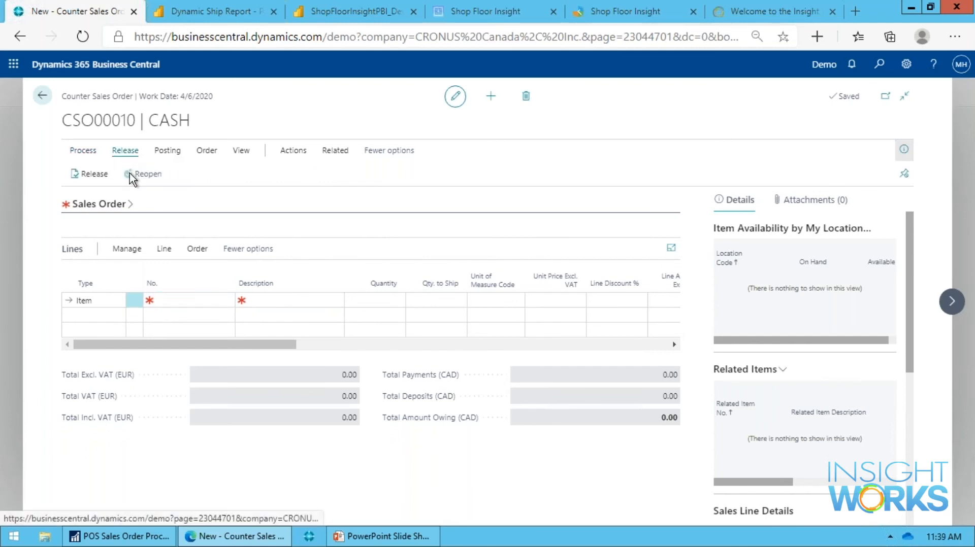
left_click(297, 152)
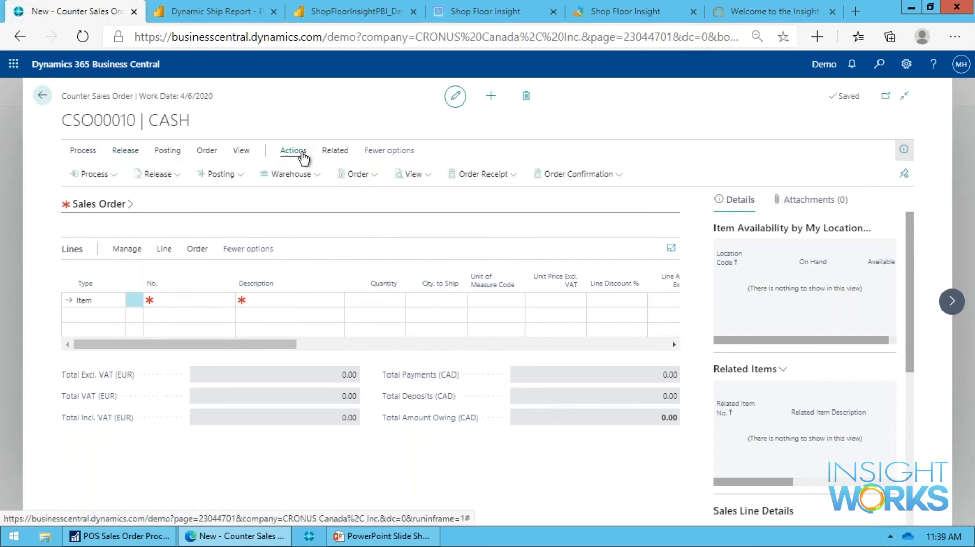
left_click(287, 178)
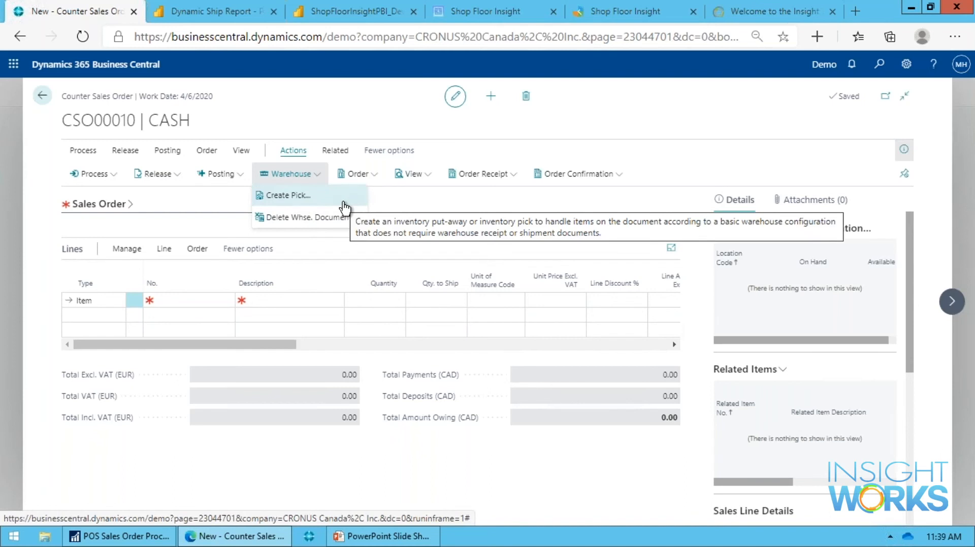
left_click(409, 196)
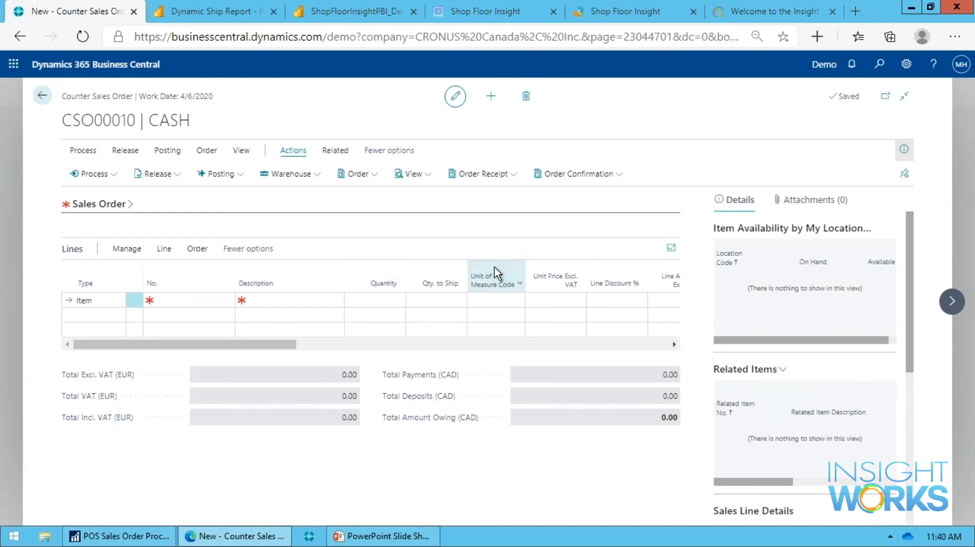
Switch to the PowerPoint slide show and advance to the Resources slide.
left_click(413, 528)
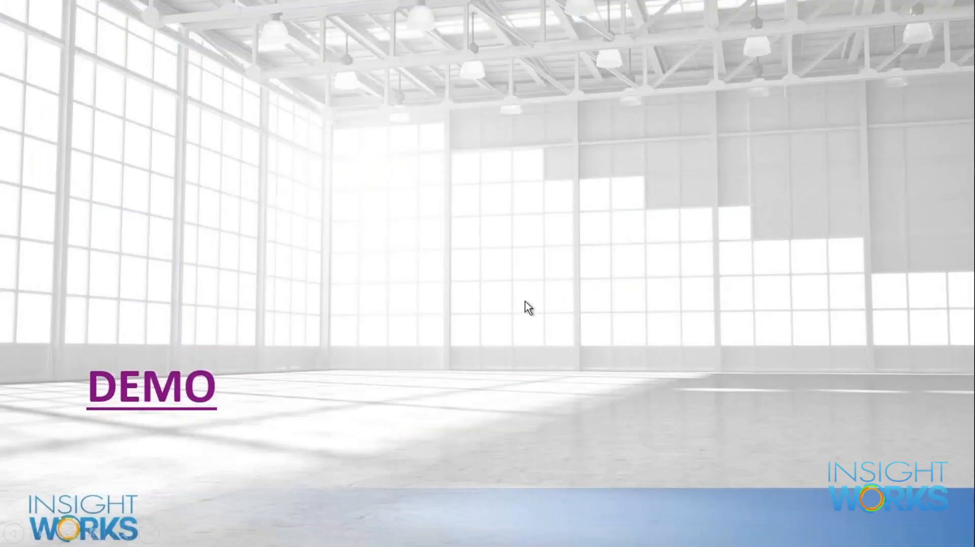
left_click(528, 307)
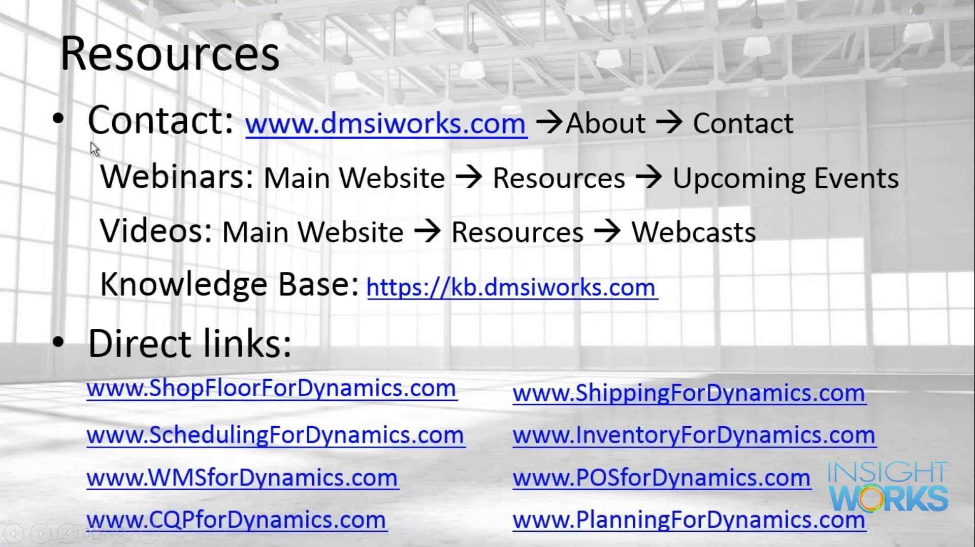